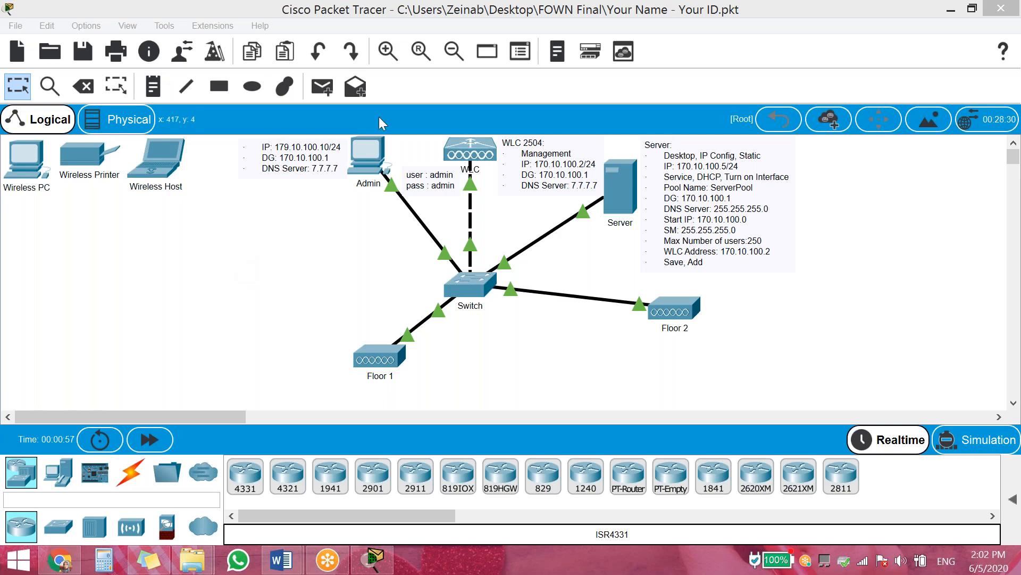
Open the WLC's settings and copy its management address from the WLC 2504 note
click(471, 160)
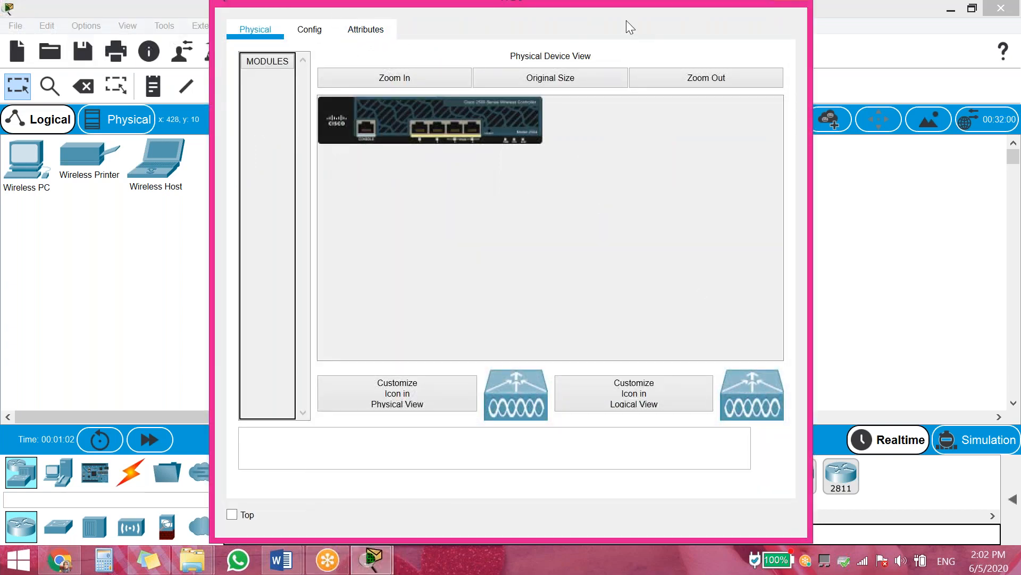
drag(659, 3, 239, 1)
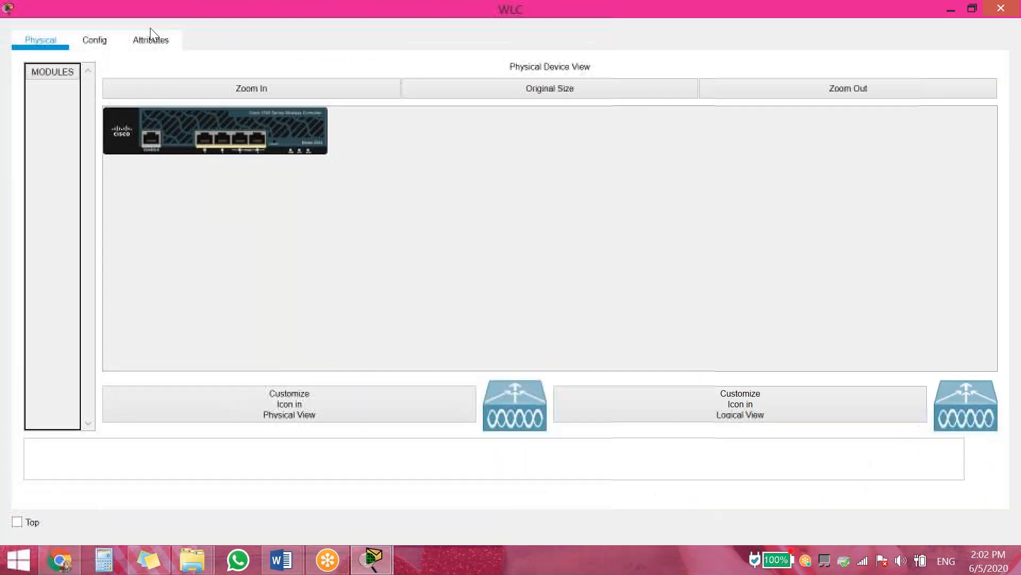
click(94, 39)
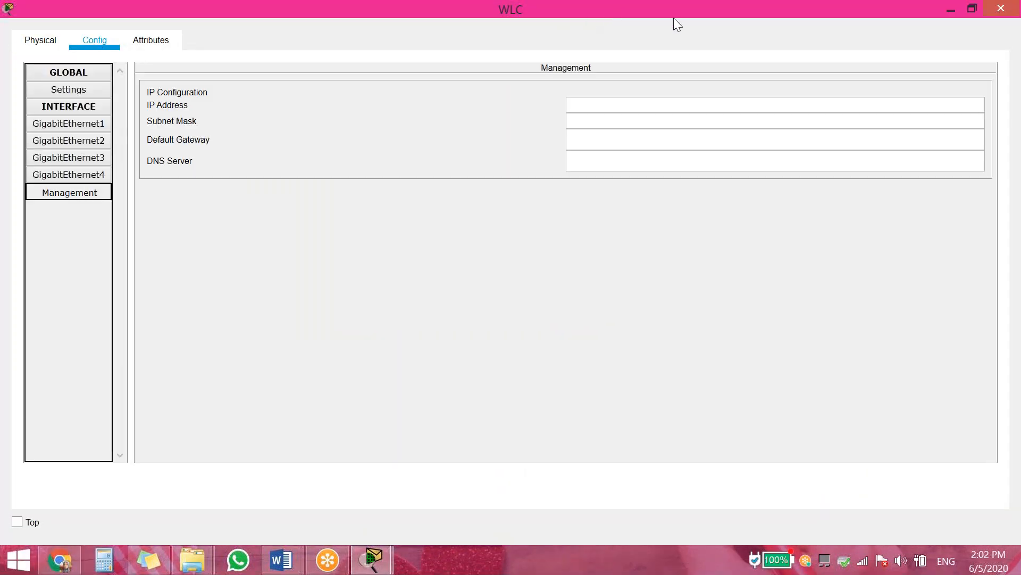
drag(734, 6, 482, 270)
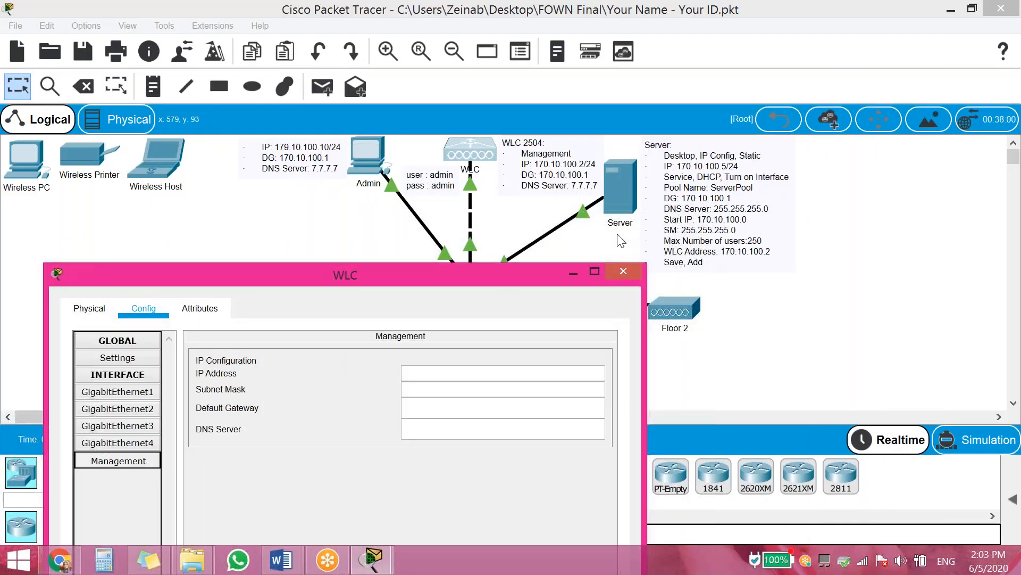
click(577, 163)
drag(582, 162, 530, 163)
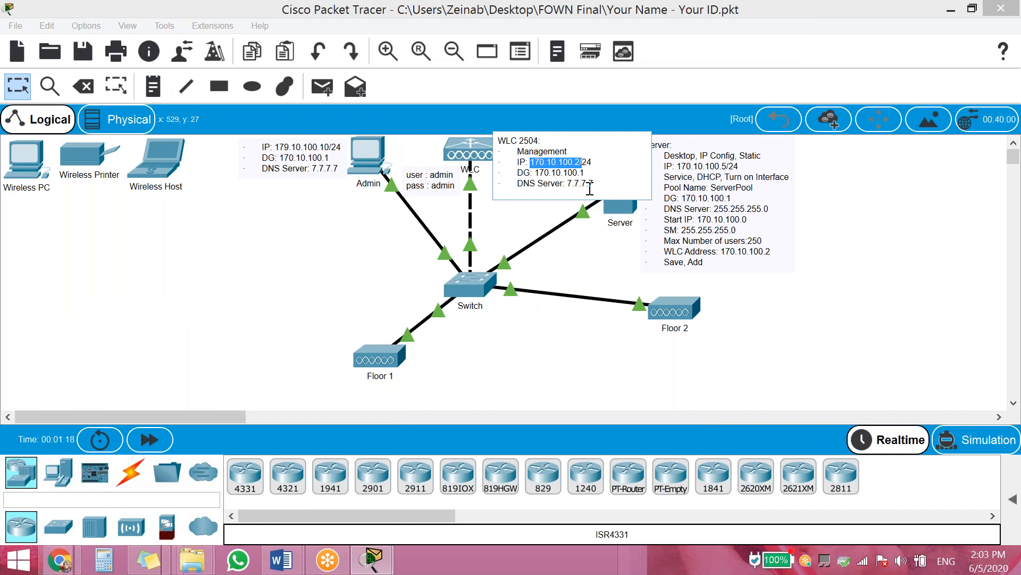
Enter WLC management IP 170.10.100.2 with subnet mask 255.255.255.0
click(483, 155)
click(436, 374)
text(170.10.100.2/)
key(BackSpace)
key(ctrl+a)
key(ctrl+c)
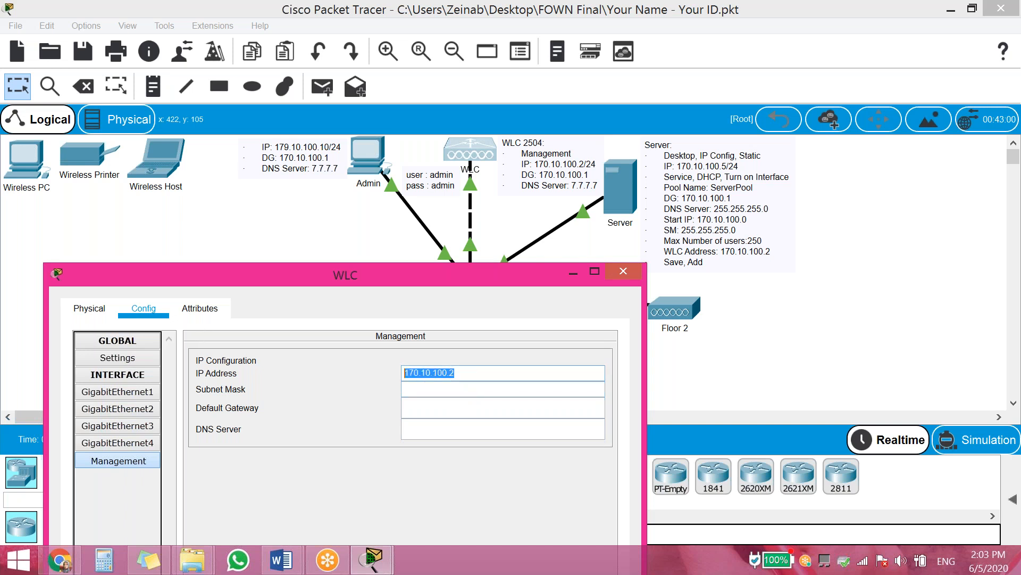
click(431, 388)
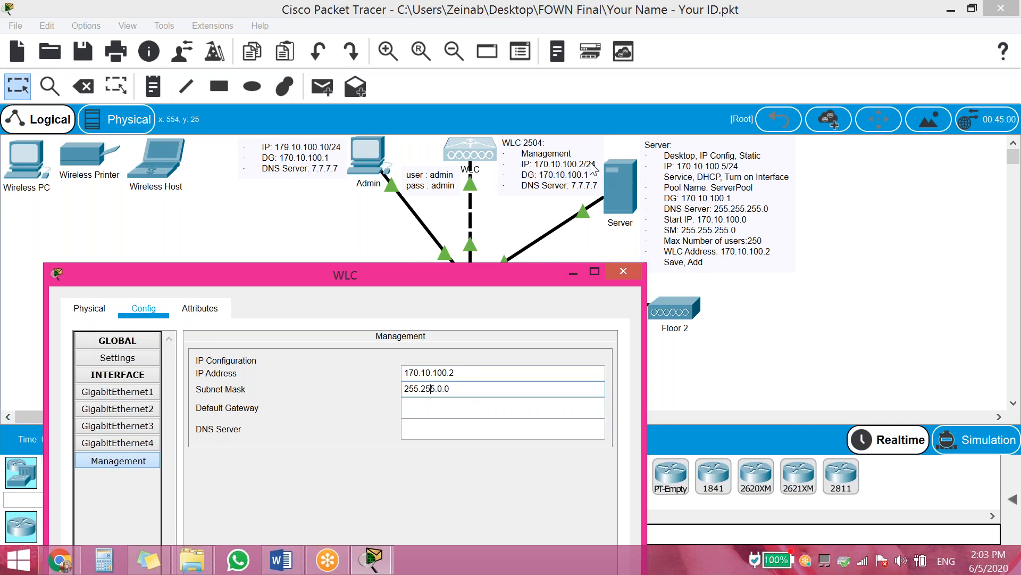
double_click(440, 388)
text(255.)
Set the WLC default gateway to 170.10.100.1 and DNS server to 7.7.7.7
click(453, 409)
key(ctrl+v)
double_click(451, 407)
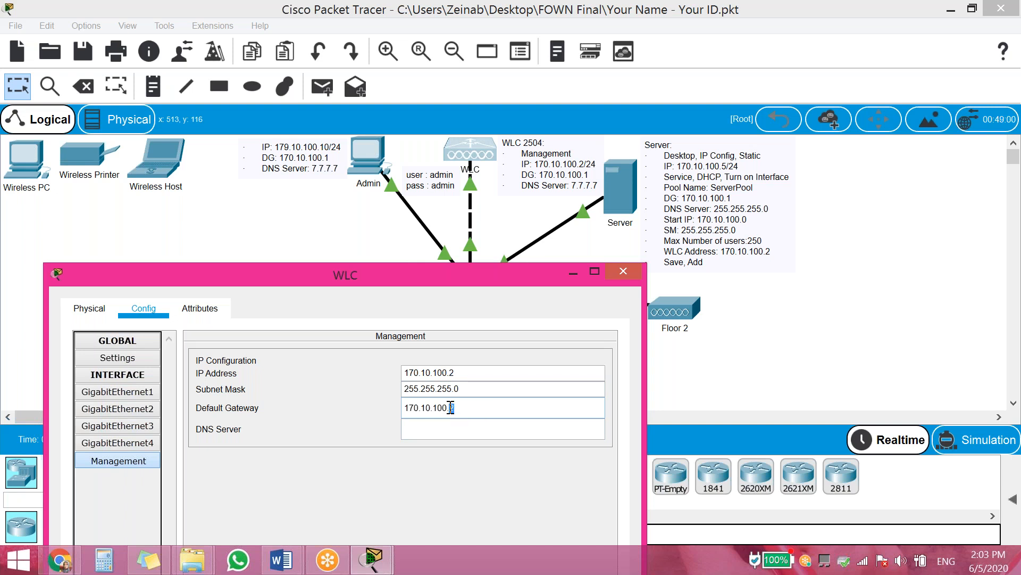
text(1)
text(7.7.7.7)
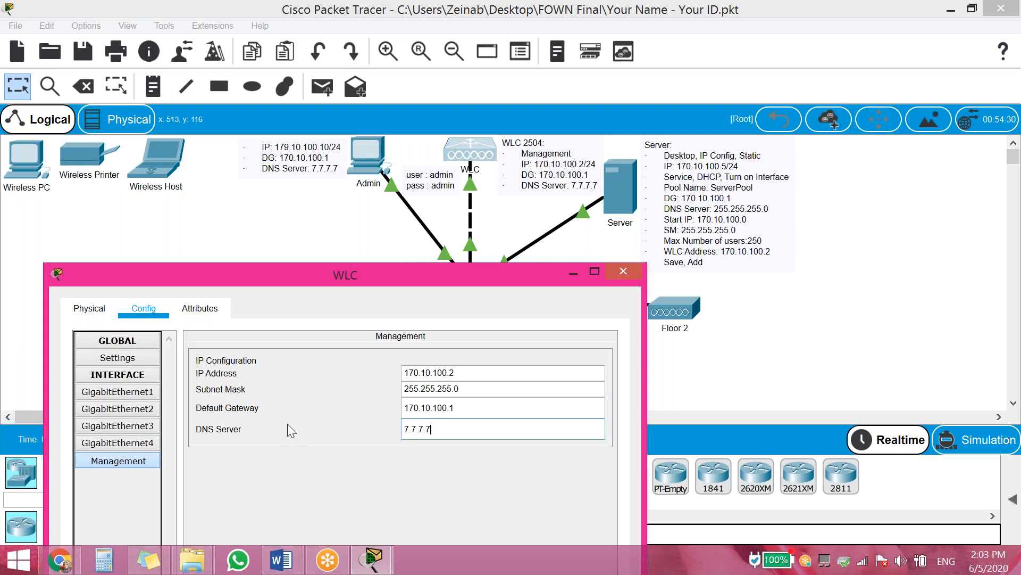
click(220, 311)
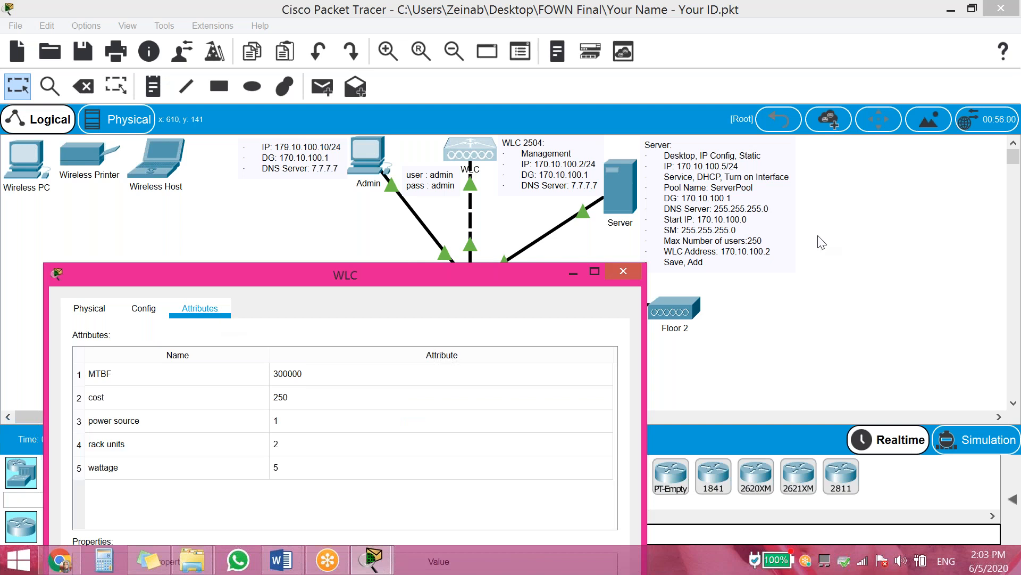
Close the WLC window and bring up the Admin PC's IP Configuration beside the topology
click(625, 273)
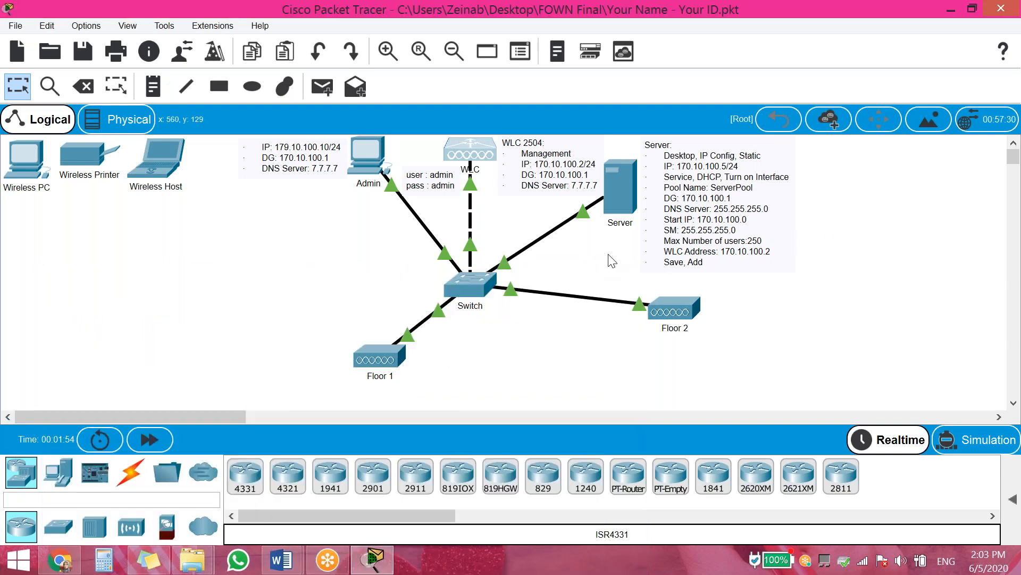
click(368, 157)
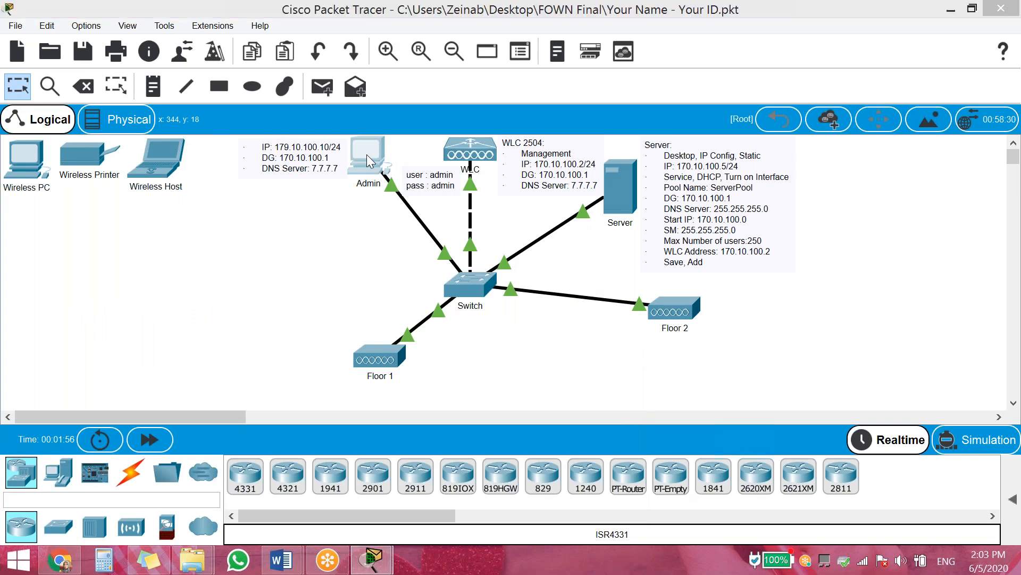
click(357, 30)
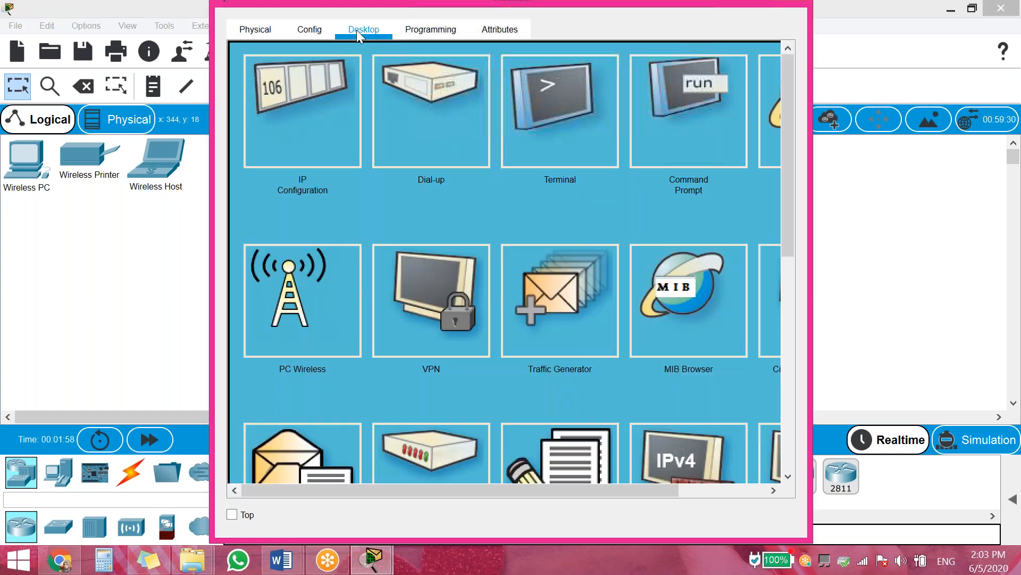
click(290, 126)
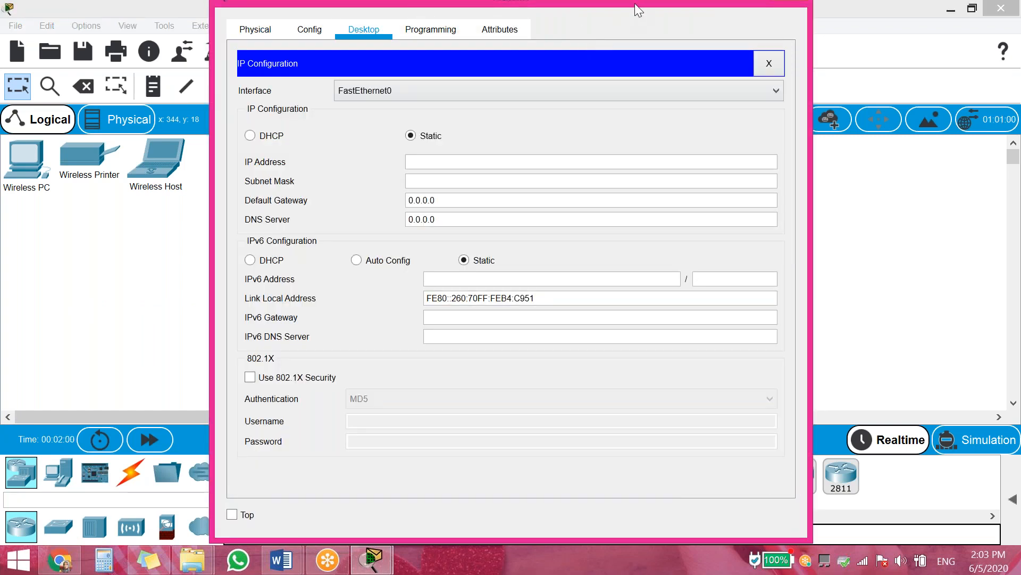
drag(811, 102, 729, 99)
drag(655, 13, 864, 123)
Give the Admin PC static IP 170.10.100.10 with mask 255.255.255.0
click(743, 292)
text(170.10.100.2)
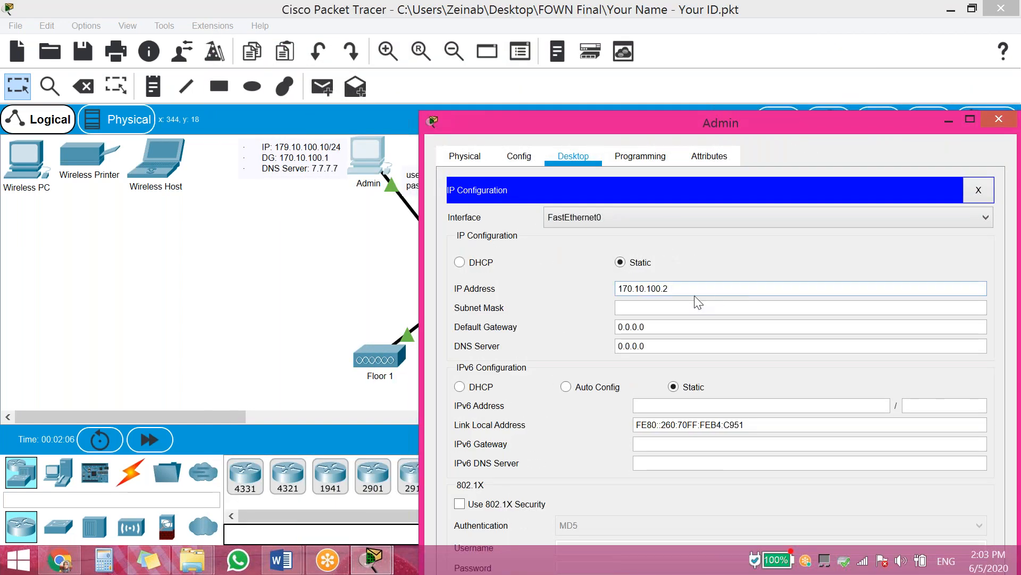
click(805, 467)
click(687, 306)
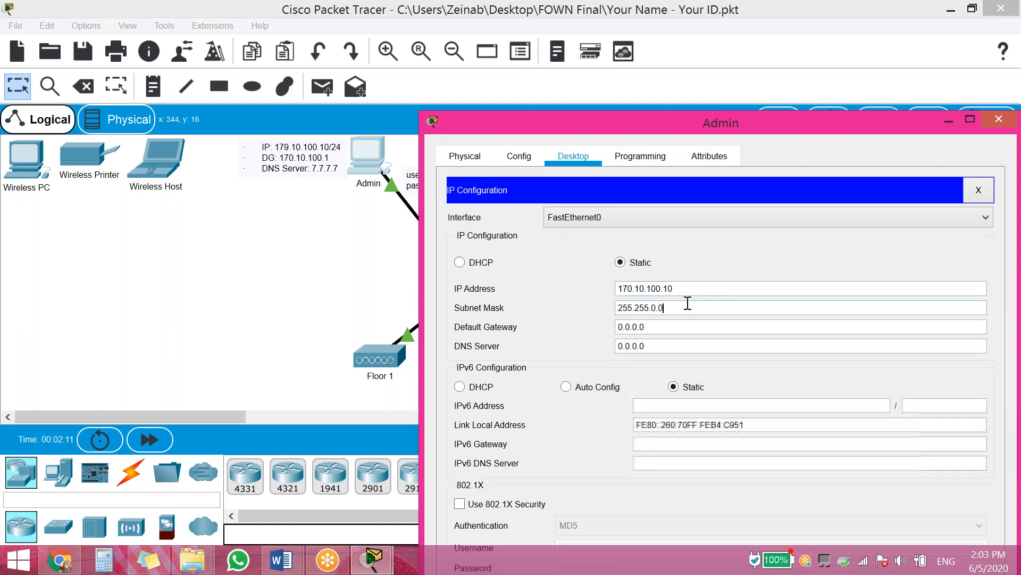
double_click(654, 308)
click(655, 308)
text(255.)
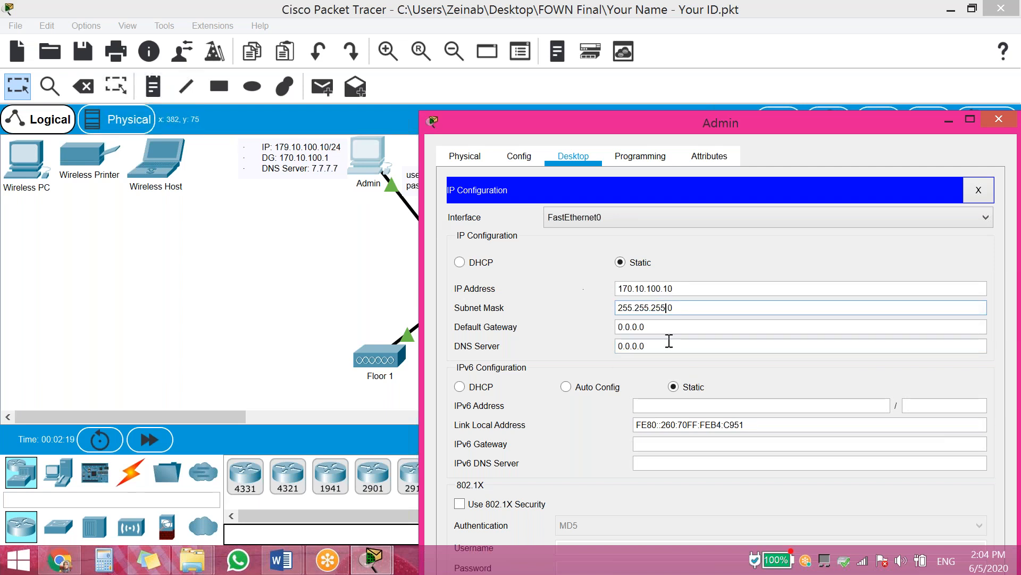
Set the Admin PC's DNS server to 7.7.7.7 and close its window
double_click(621, 346)
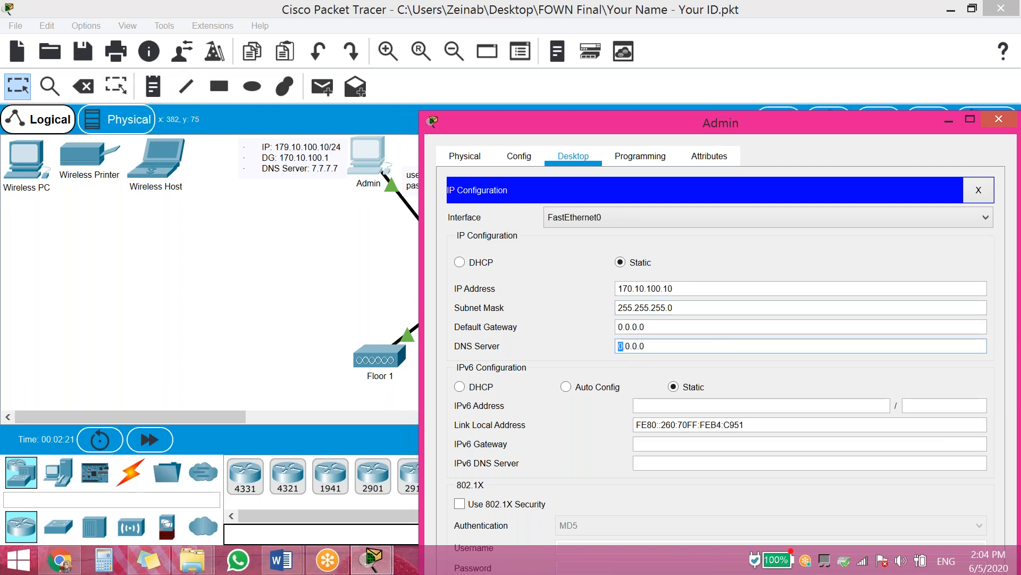
text(7)
double_click(629, 346)
text(7.)
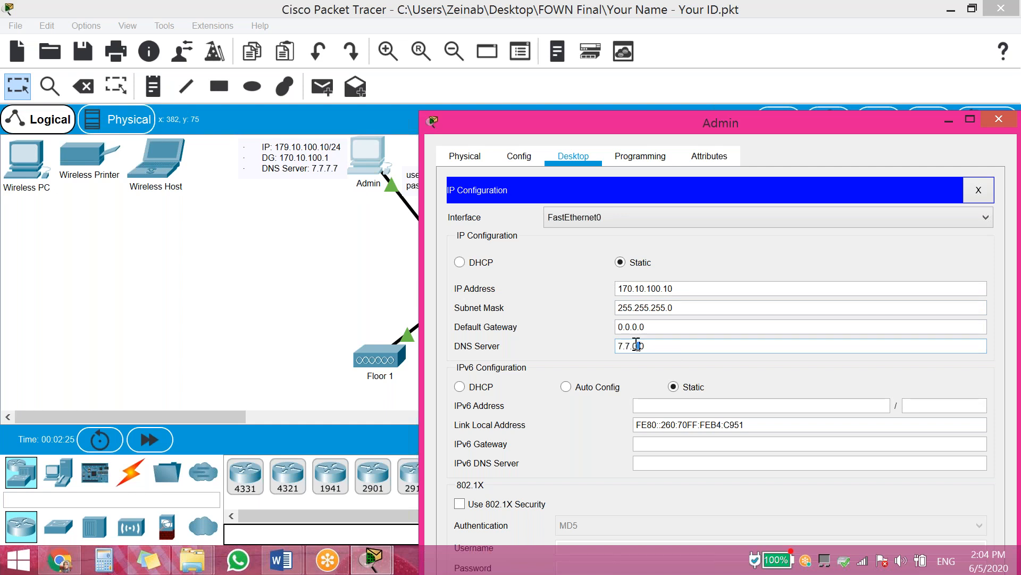
text(7.)
double_click(642, 346)
text(7)
click(988, 192)
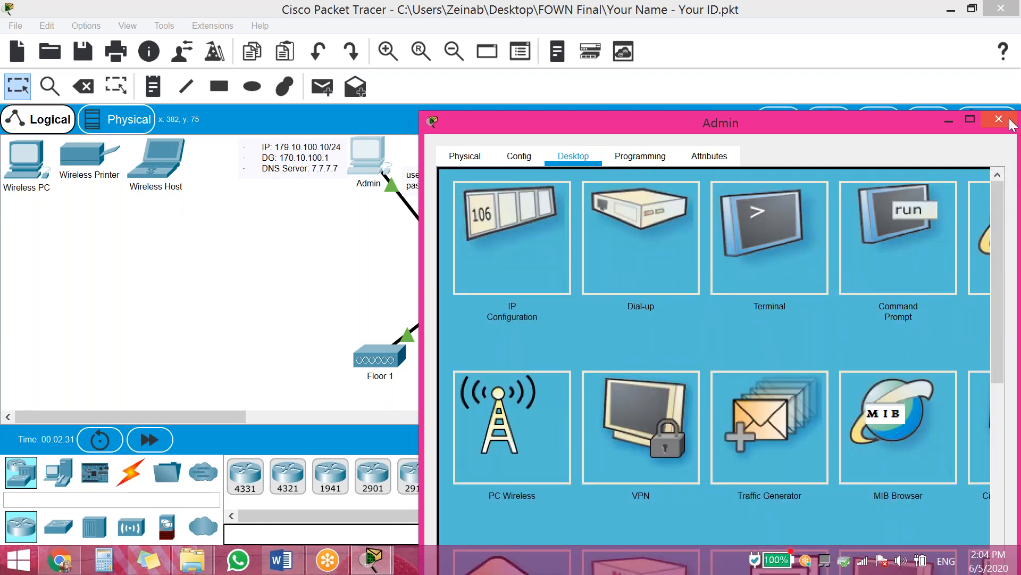
click(998, 119)
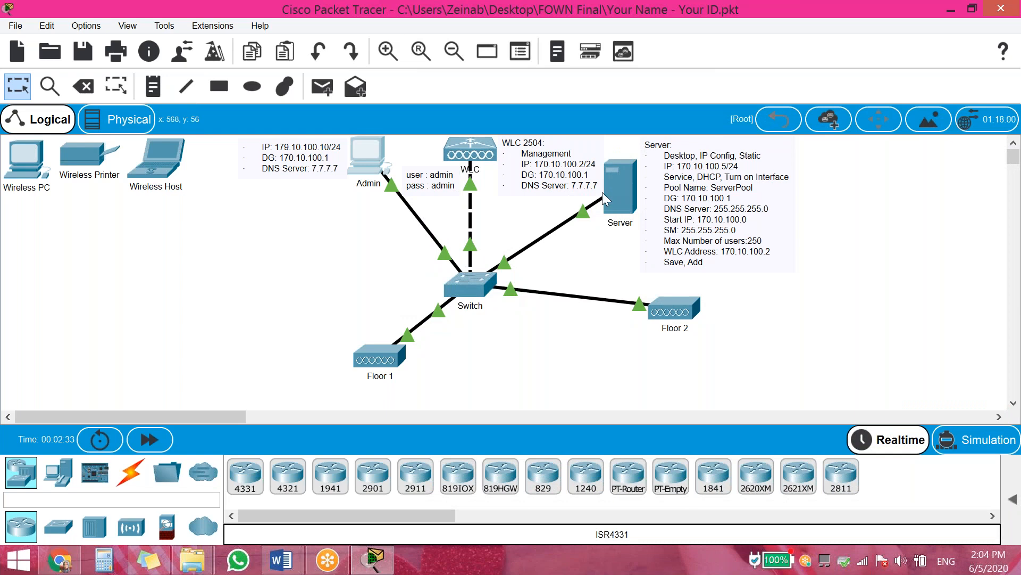
Set the Server's Desktop IP Configuration to 170.10.100.5 with mask 255.255.255.0
click(622, 193)
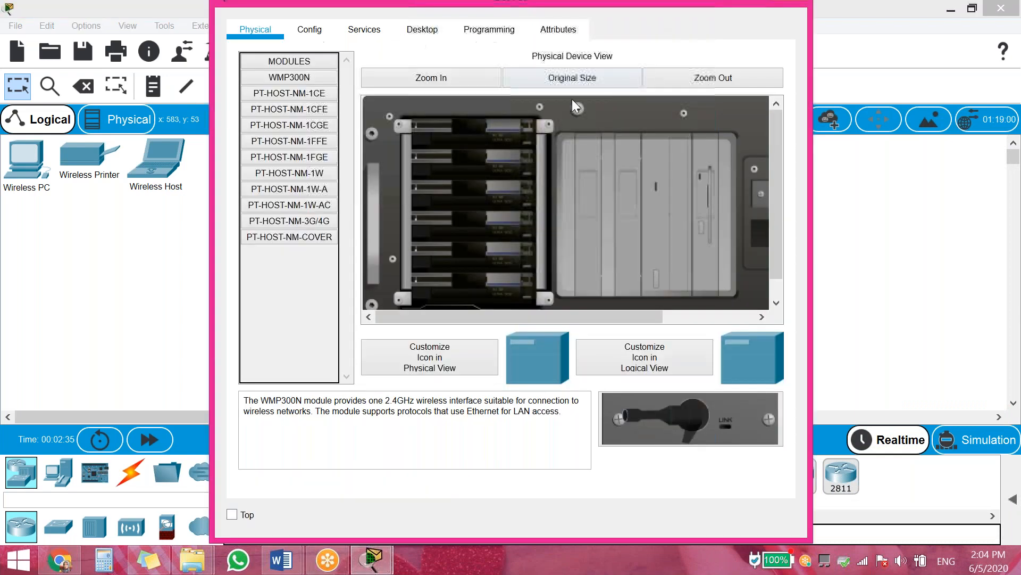
drag(664, 15, 649, 26)
drag(552, 62, 415, 48)
click(173, 81)
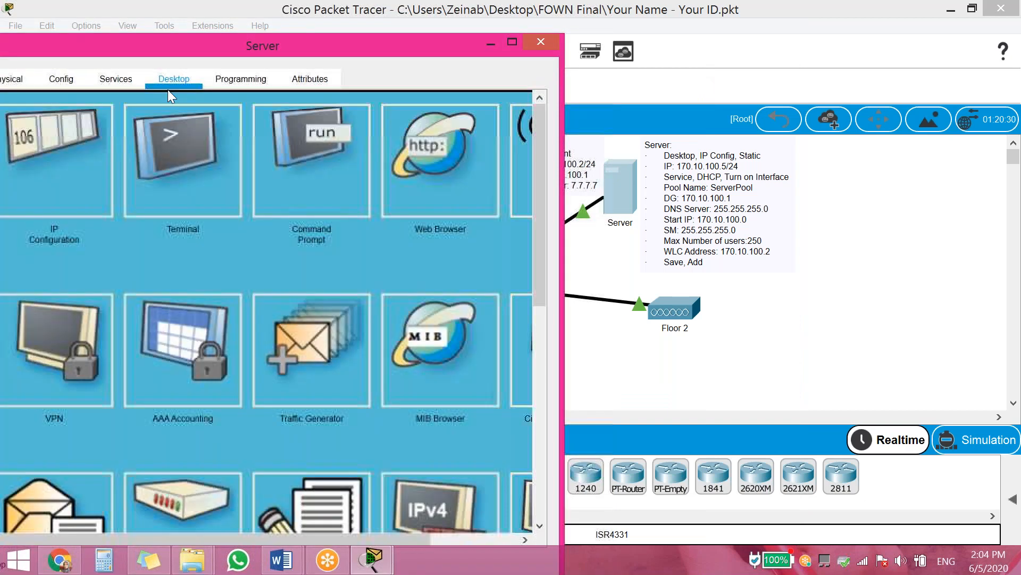
click(81, 164)
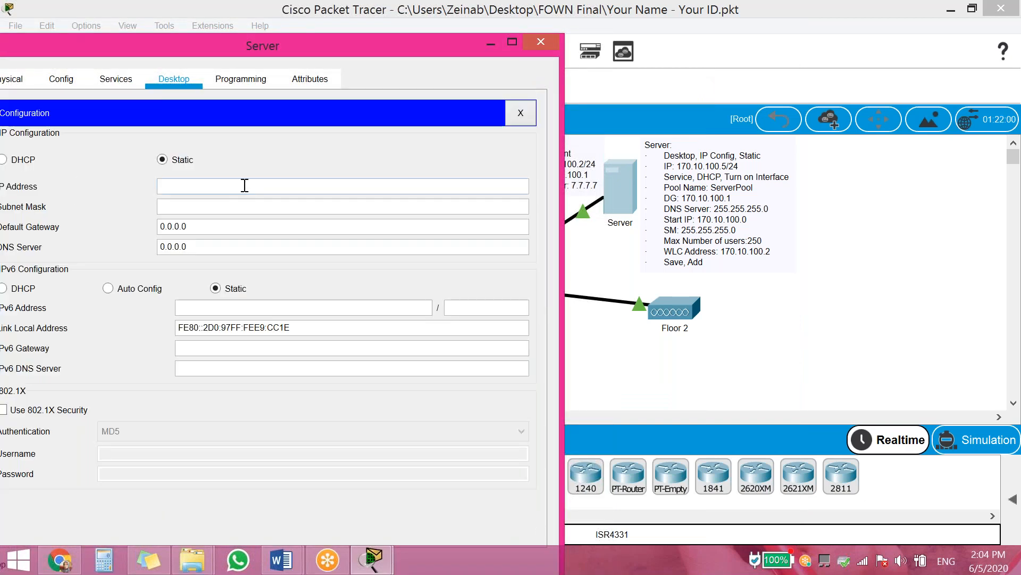
text(170.10.100.2)
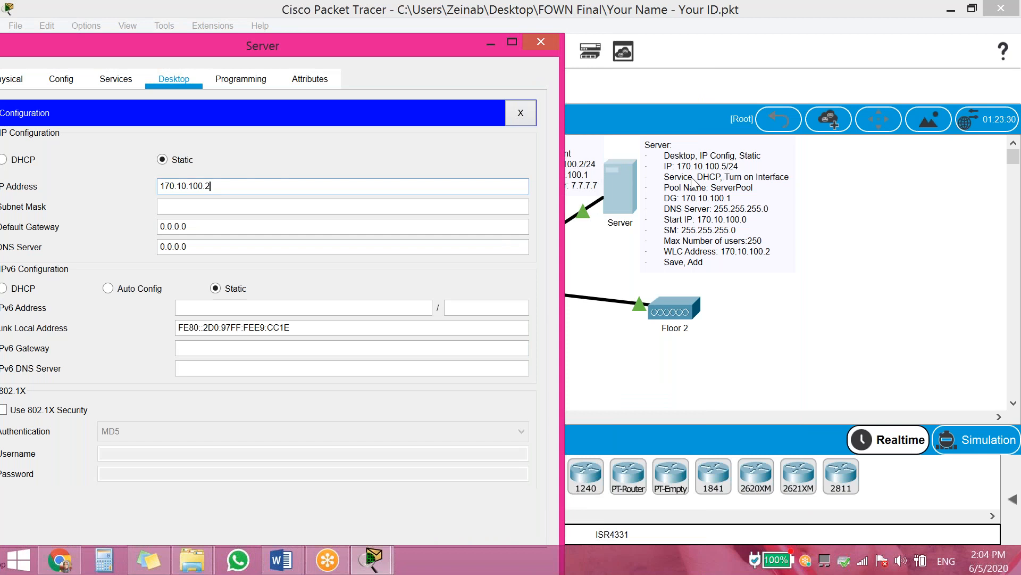
drag(212, 186, 207, 185)
text(5)
click(223, 208)
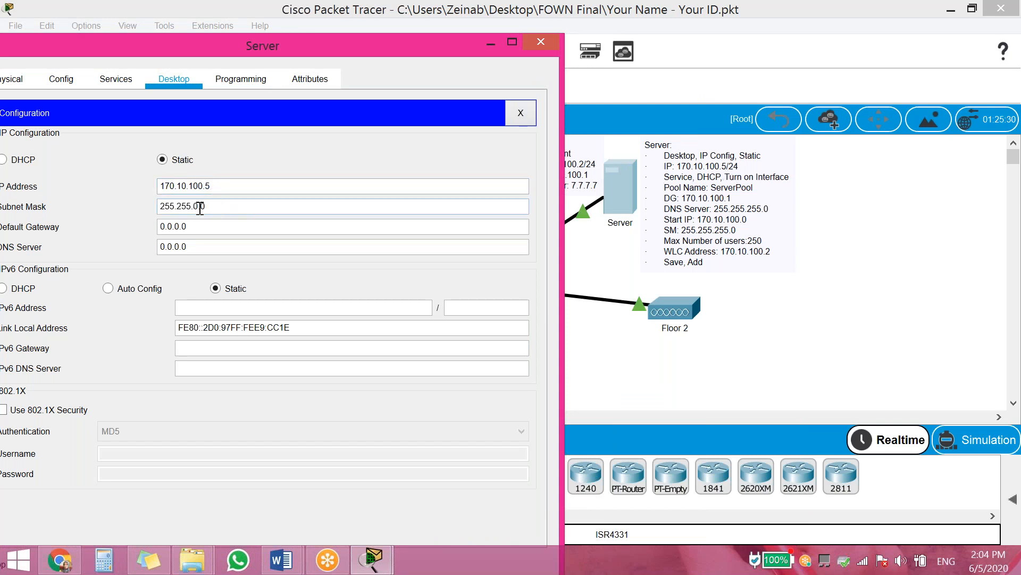
text(255.)
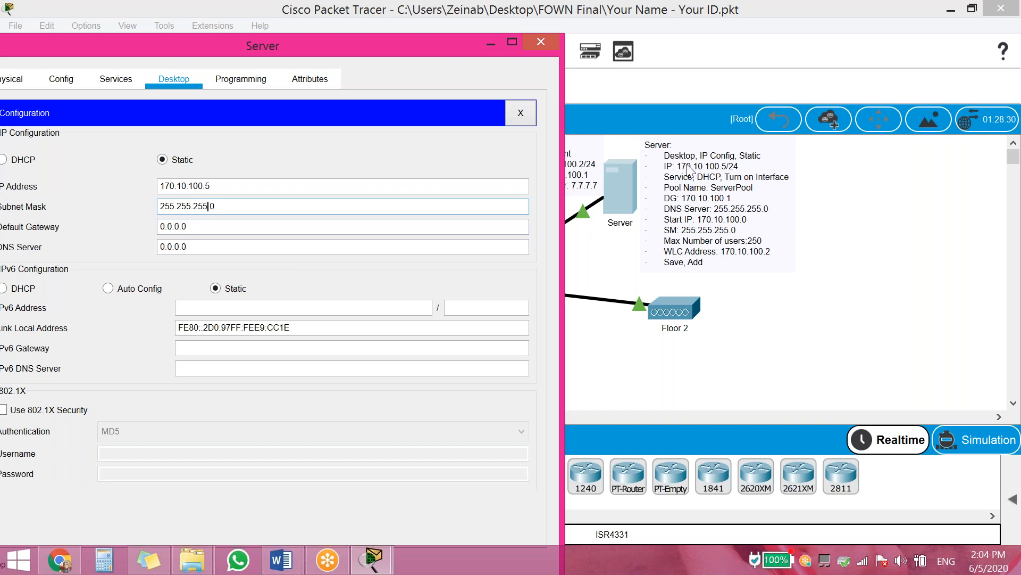
Review serverPool's gateway, DNS, start address and WLC 170.10.100.2, then save the pool
click(111, 76)
click(41, 148)
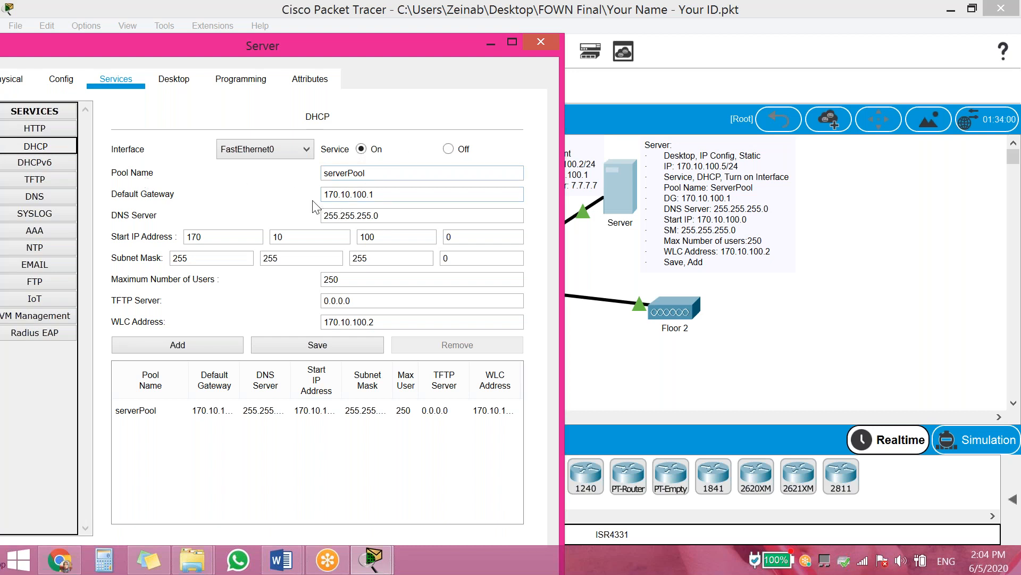
click(393, 195)
click(393, 217)
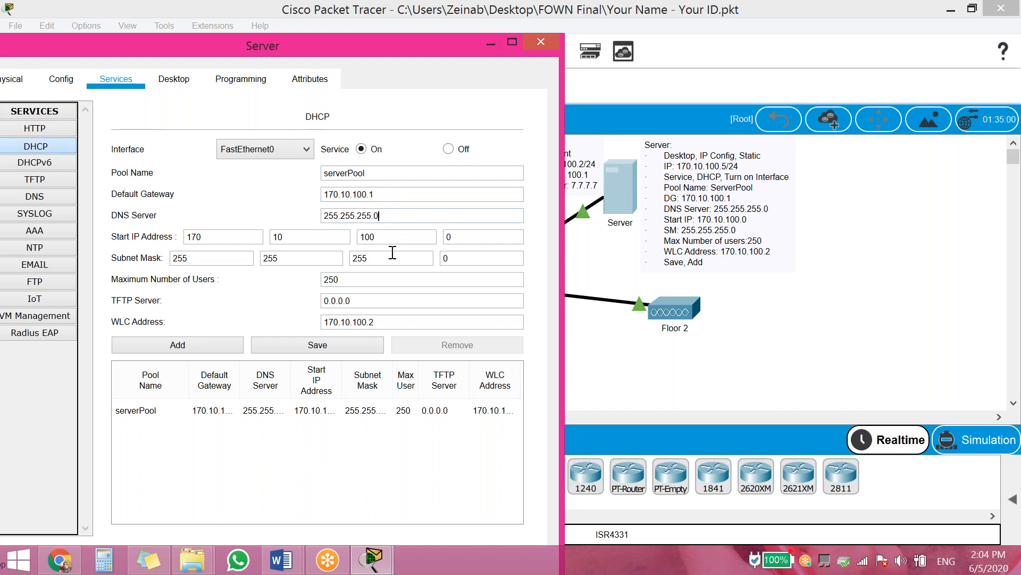
click(452, 240)
drag(397, 238, 225, 238)
click(386, 322)
click(304, 346)
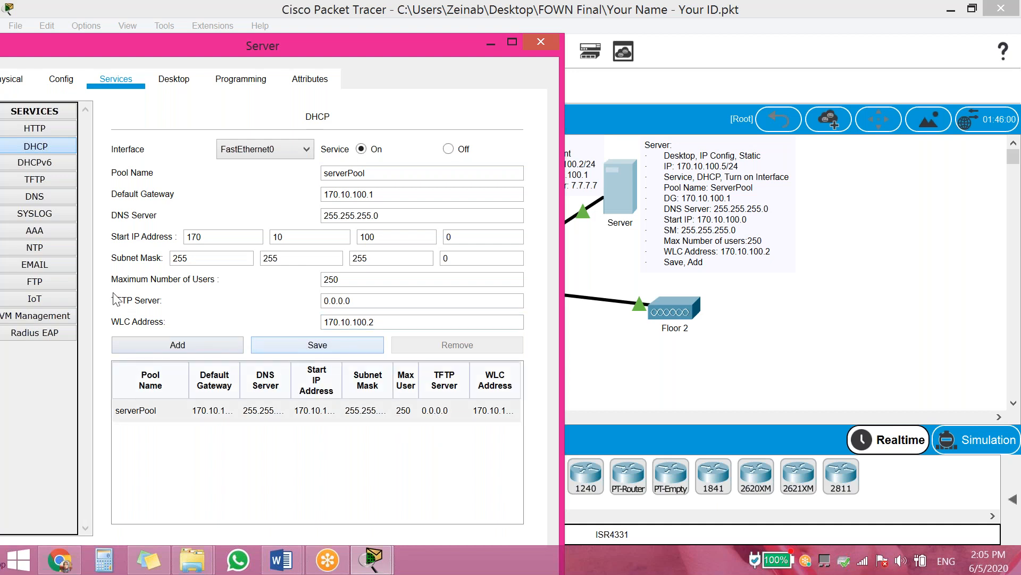
Verify the Server's FastEthernet0 addressing and close the Server window
click(63, 81)
click(40, 181)
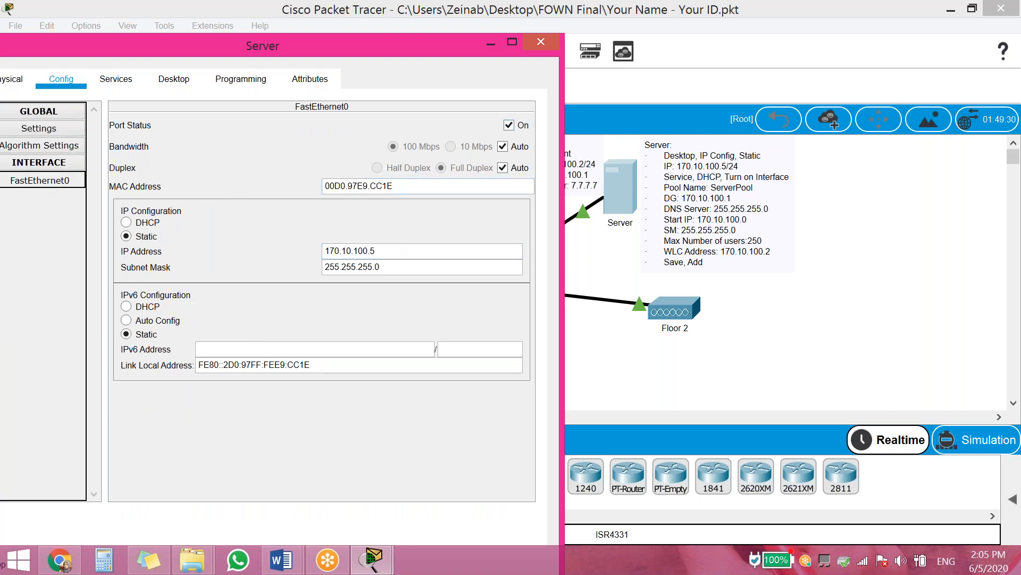
click(541, 42)
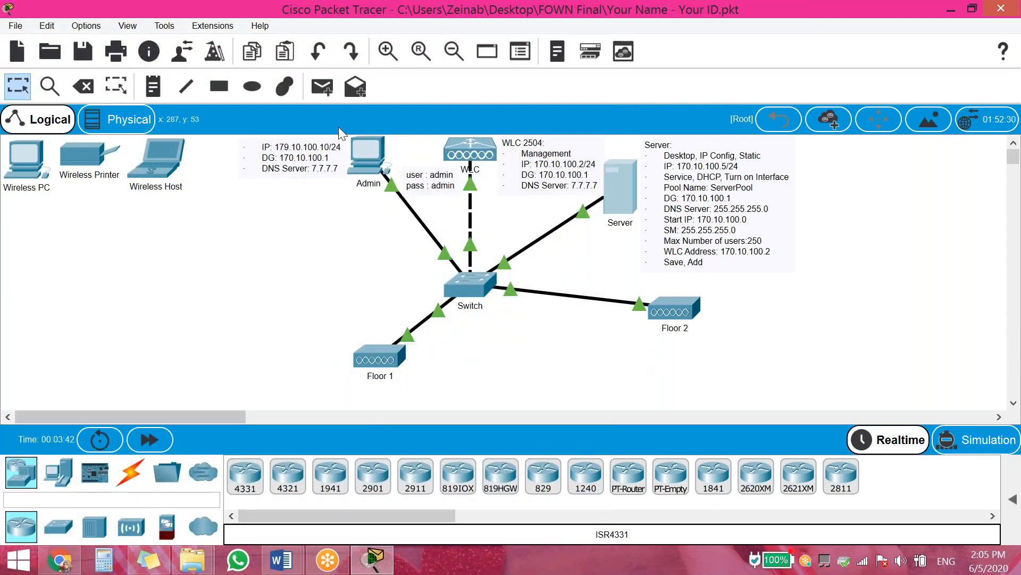
Move Floor 1 left of the switch and Floor 2 below it, zoomed out
drag(365, 360, 257, 311)
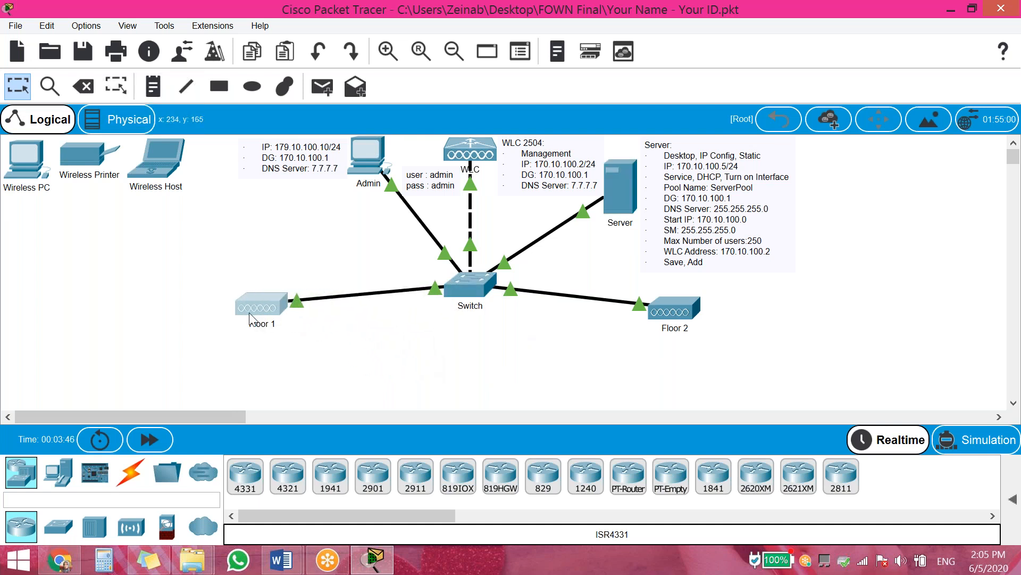
drag(698, 318, 334, 404)
click(454, 51)
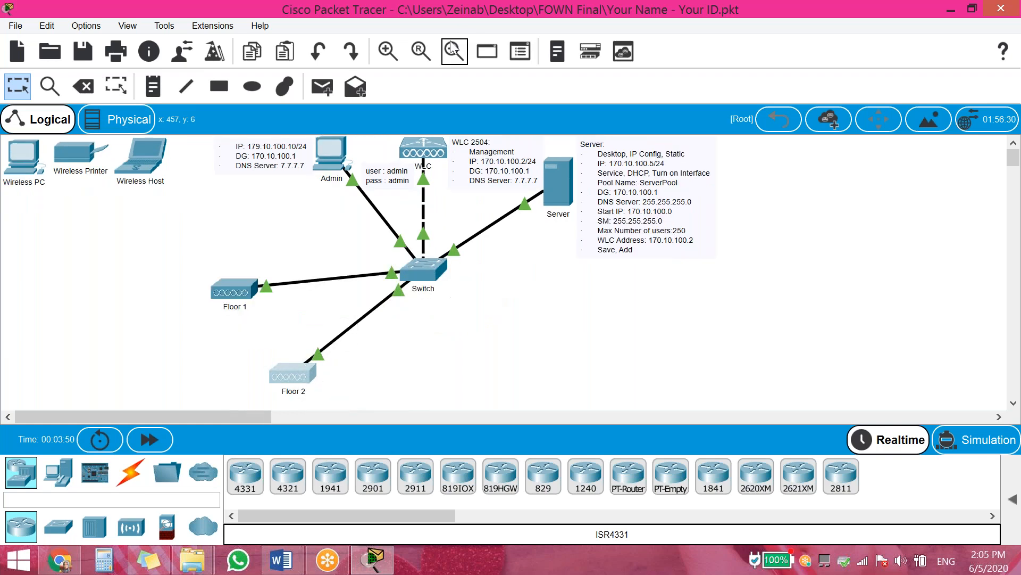
click(454, 51)
drag(262, 355, 235, 362)
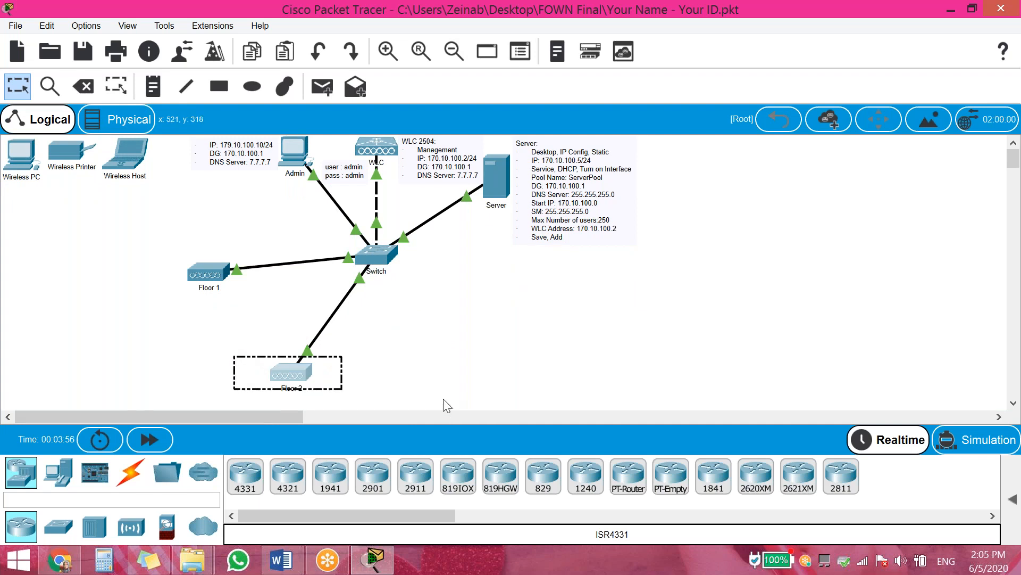
Paste two copies of the Floor 2 access point and label them Floor 4 and Floor 3
click(409, 375)
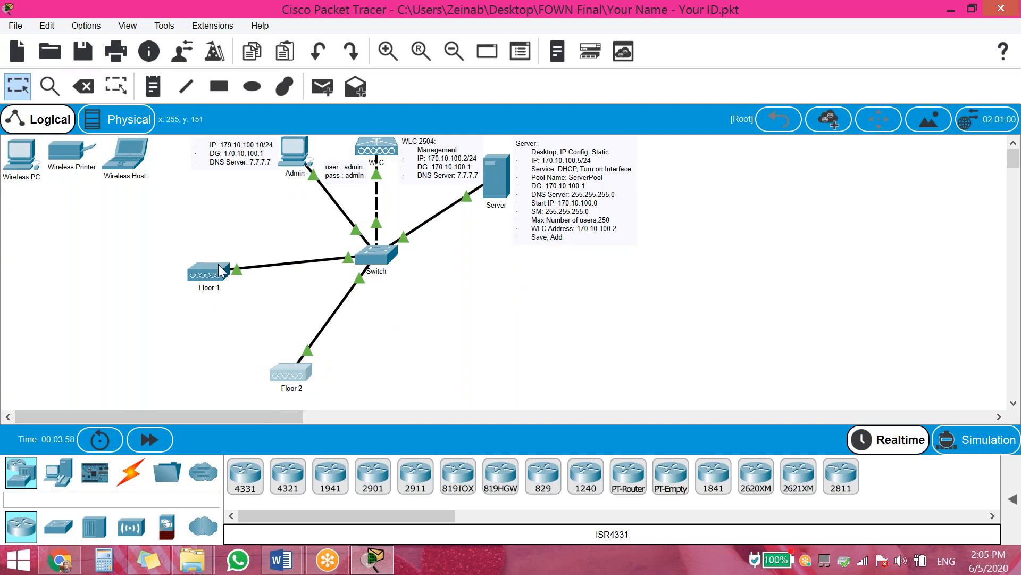
key(ctrl+v)
drag(301, 336, 448, 383)
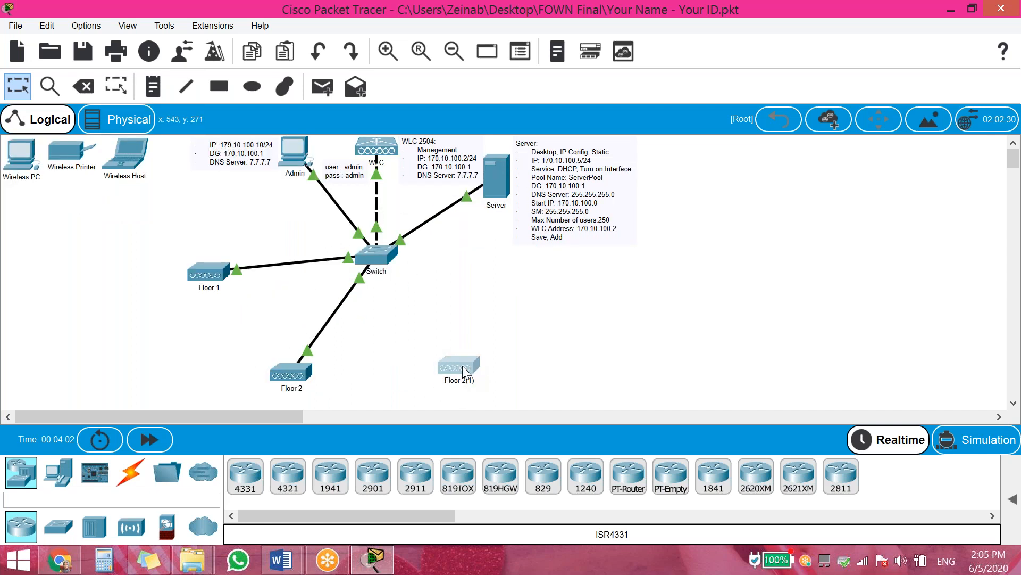
key(ctrl+v)
drag(293, 324, 559, 336)
click(574, 332)
text(4)
click(462, 379)
drag(473, 383, 454, 383)
text(4)
text(3)
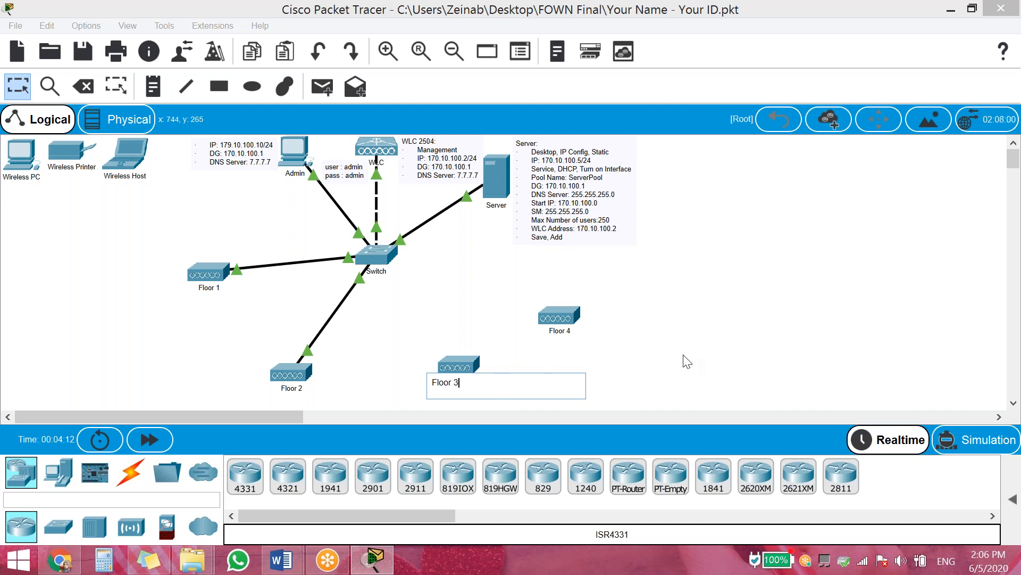
click(642, 362)
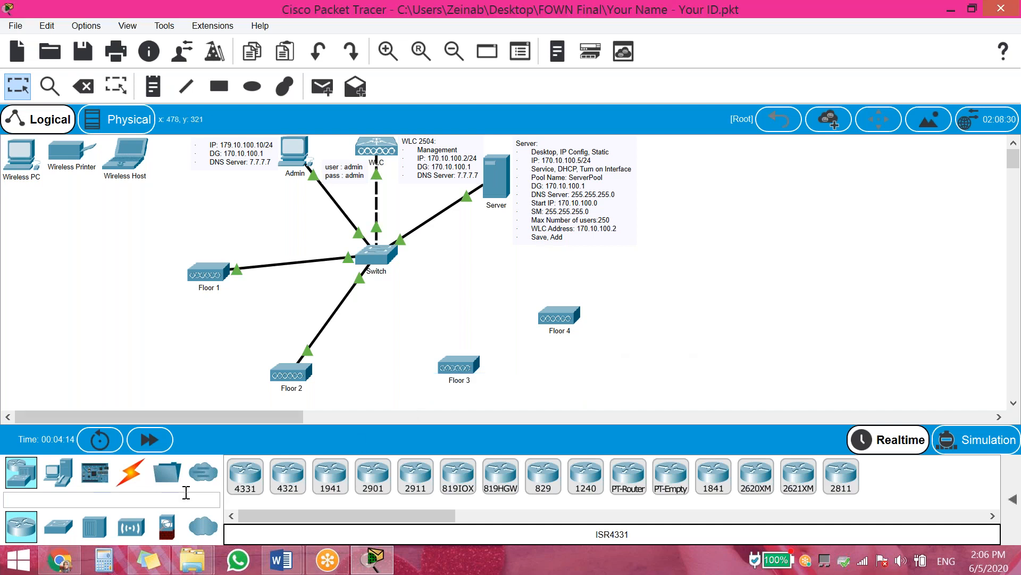
Connect a copper straight-through cable from the switch to Floor 3's GigabitEthernet0
click(133, 476)
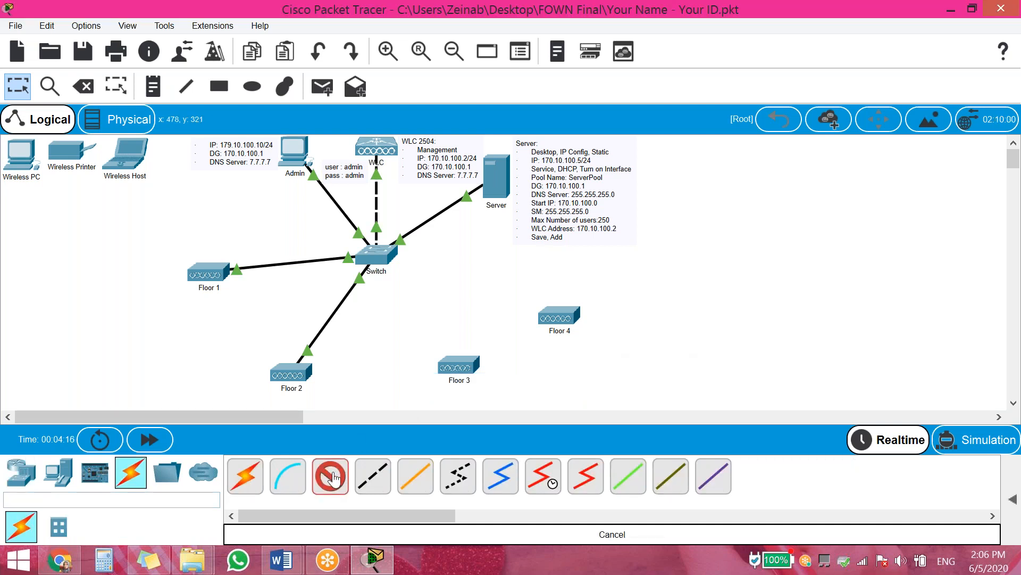
click(373, 475)
click(395, 254)
click(455, 146)
click(458, 365)
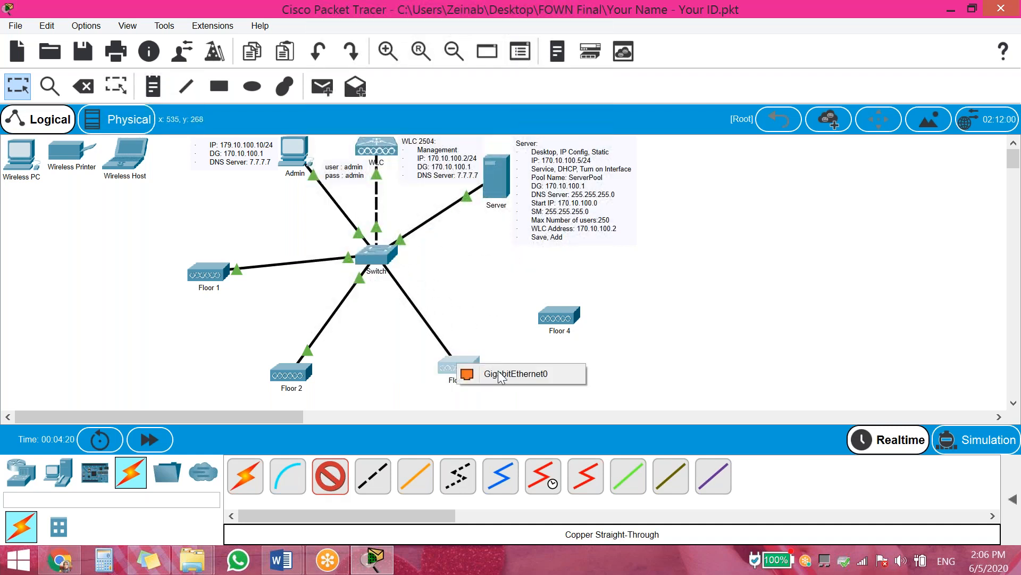
click(499, 373)
Cable switch FastEthernet0/7 to Floor 4's GigabitEthernet0 and fast-forward time so links come up
click(337, 483)
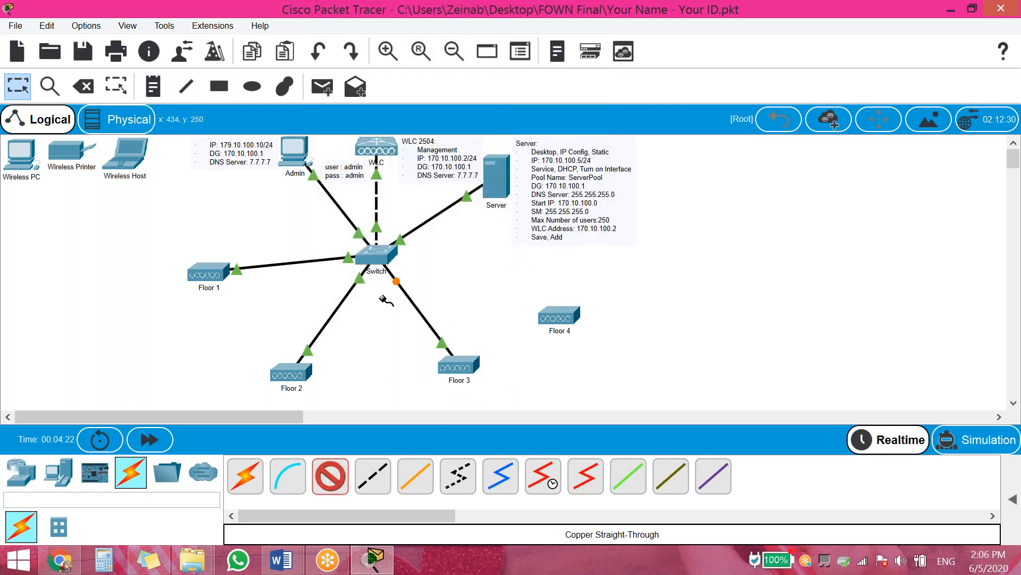
click(381, 258)
click(462, 28)
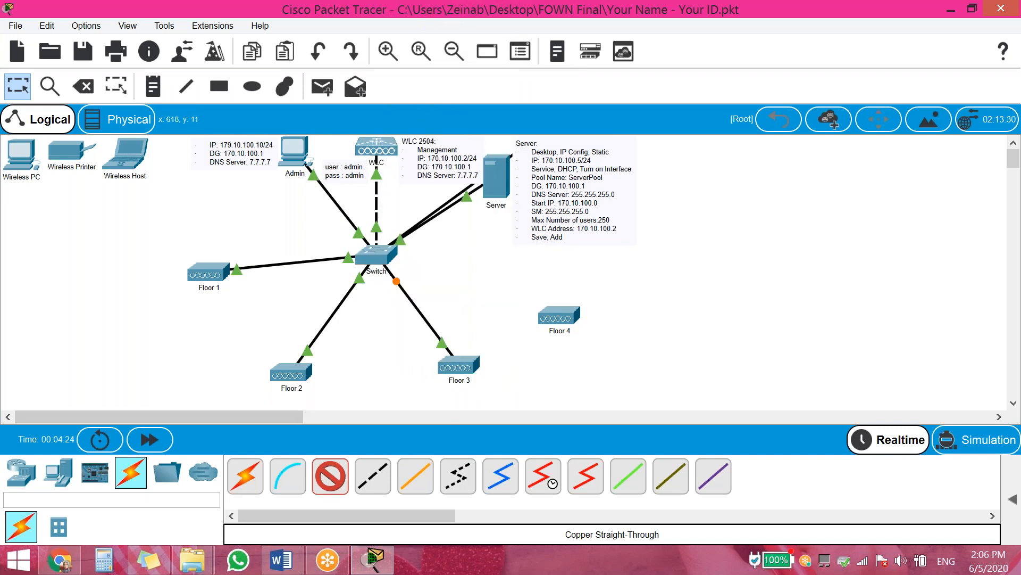
click(558, 318)
click(596, 328)
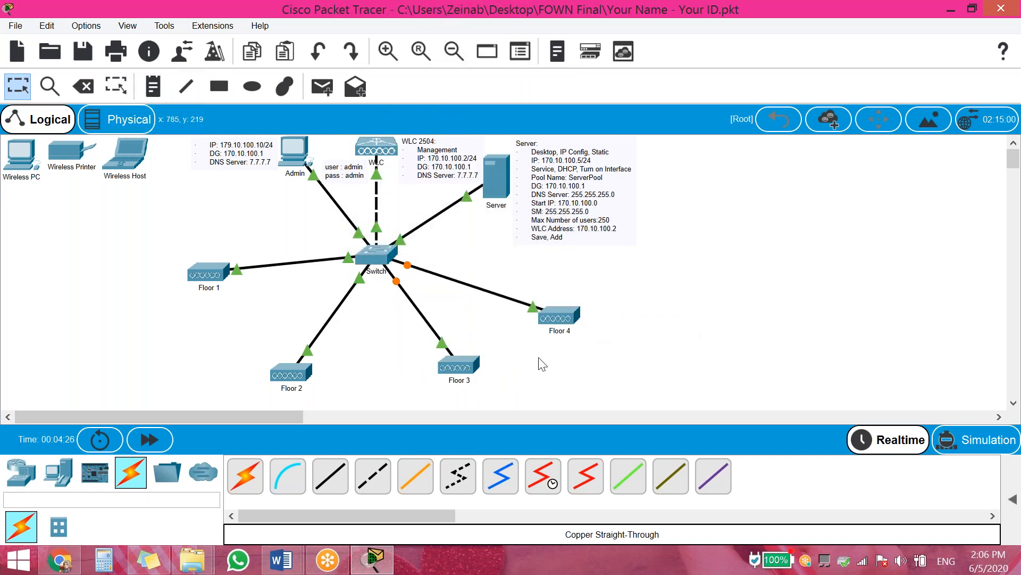
click(149, 439)
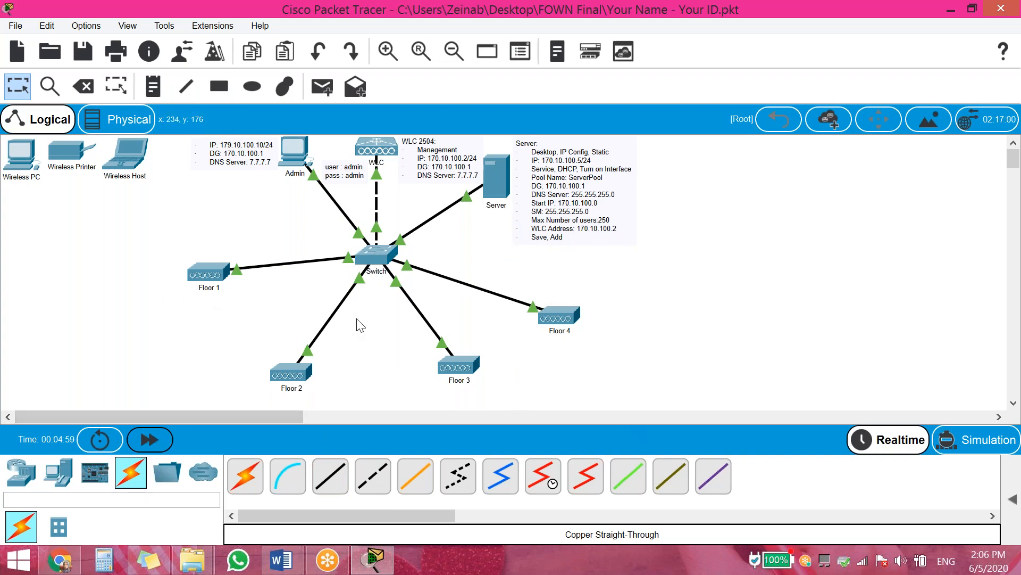
click(205, 278)
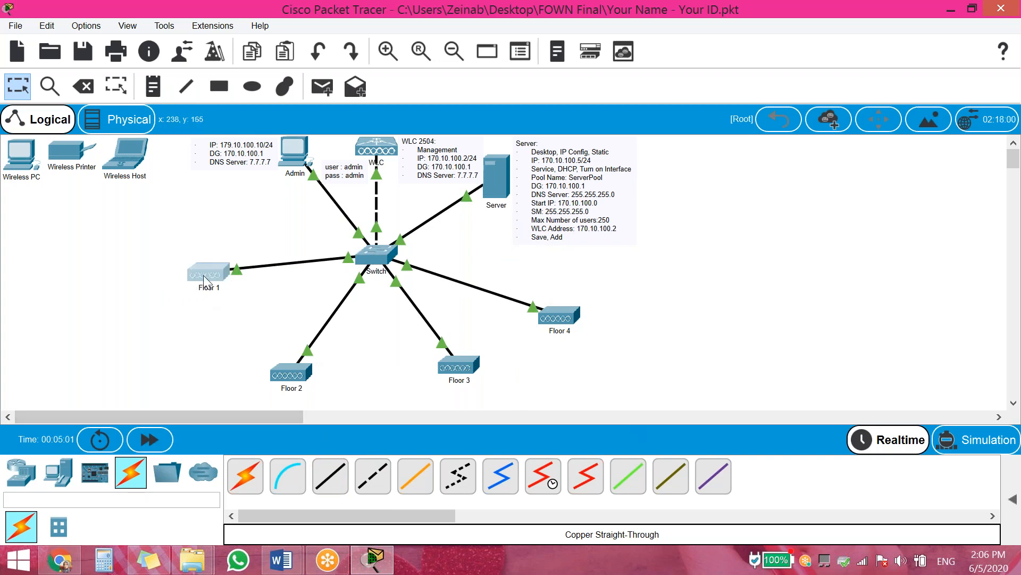
Toggle Floor 1 and Floor 2 from Static back to DHCP to refresh gateway and DNS
click(305, 30)
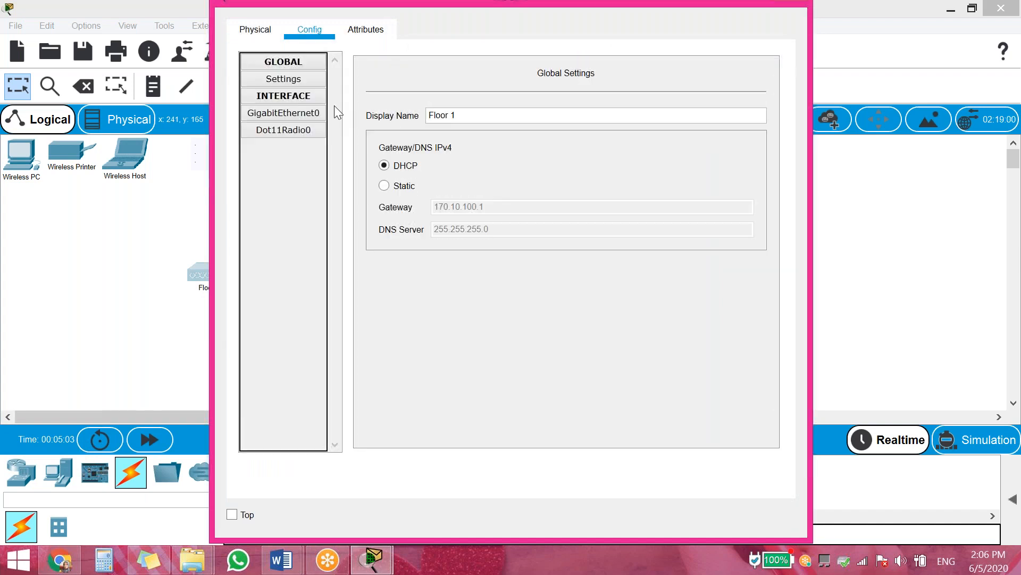
click(404, 187)
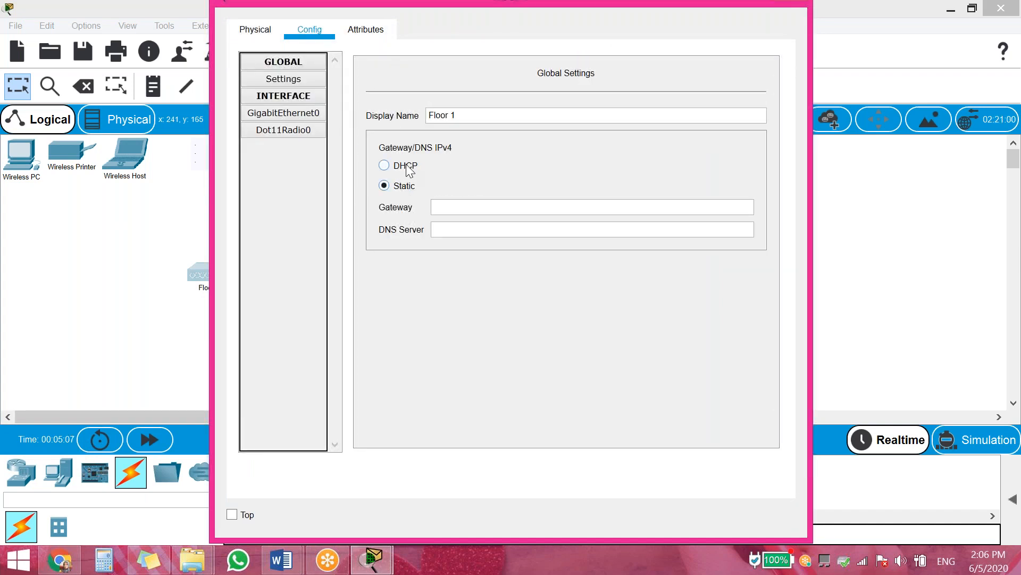
click(408, 167)
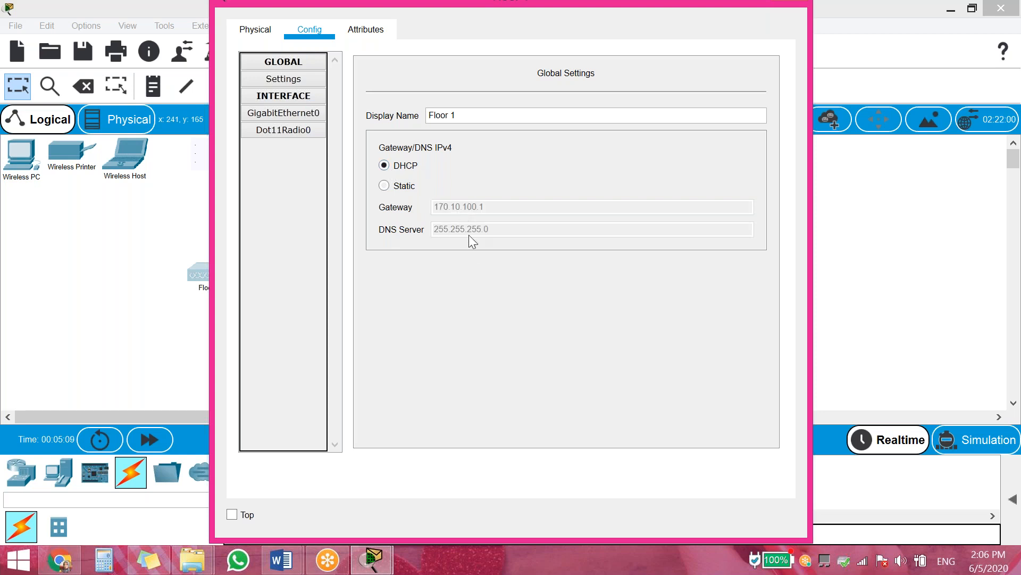
click(789, 1)
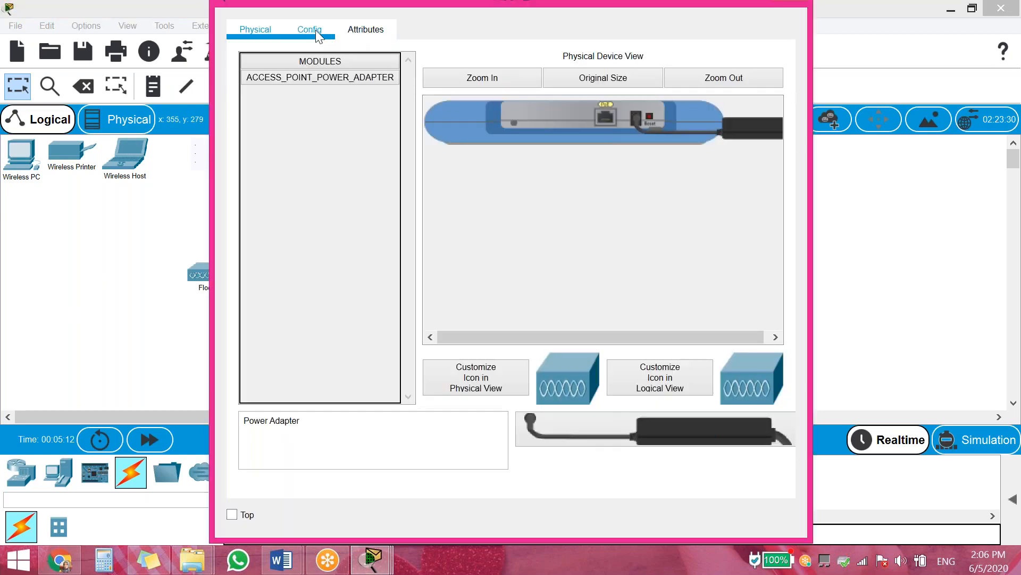
click(309, 29)
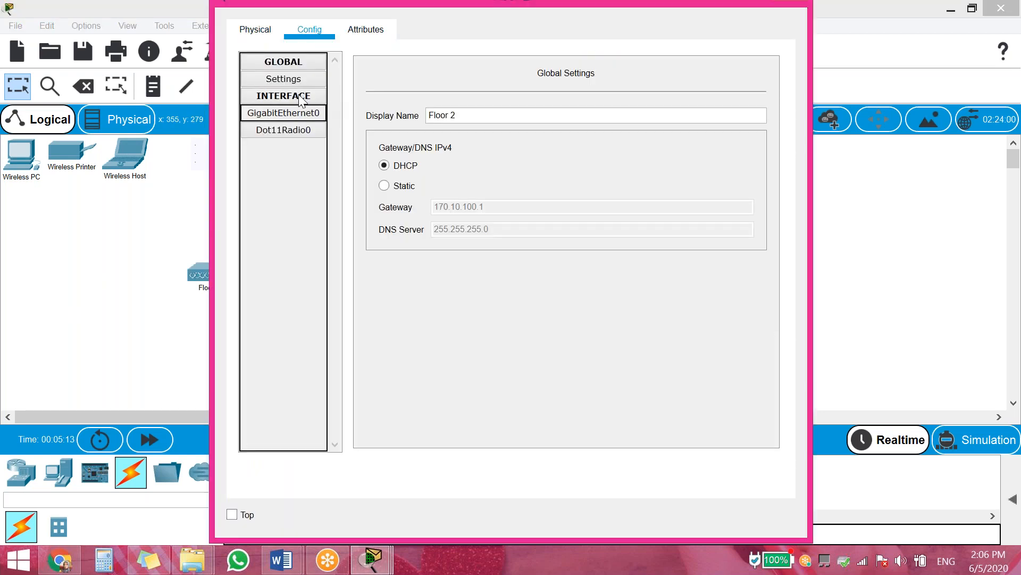
click(385, 186)
click(404, 165)
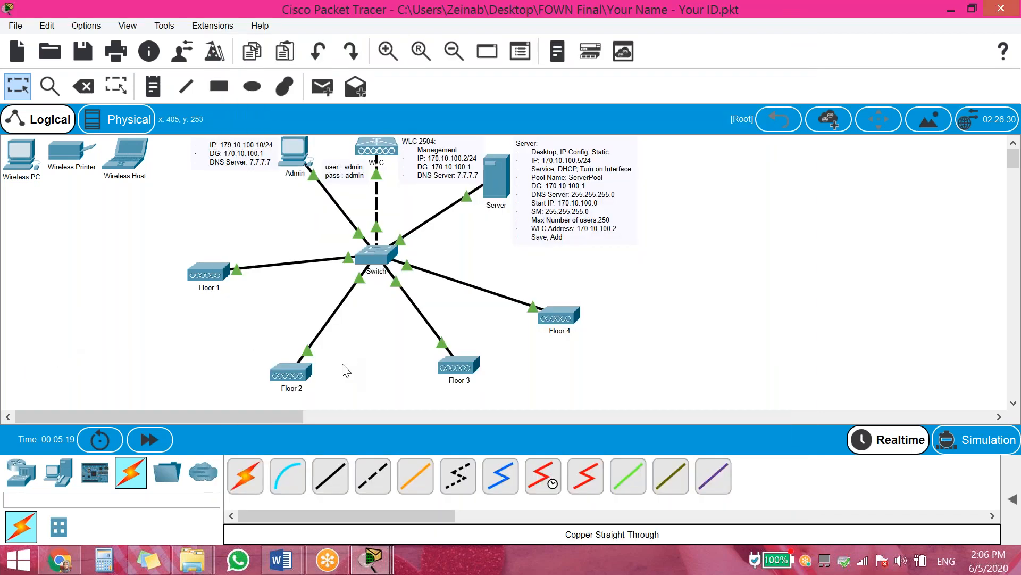
Toggle Floor 3 and Floor 4 from Static back to DHCP, picking up gateway 170.10.100.1
click(460, 372)
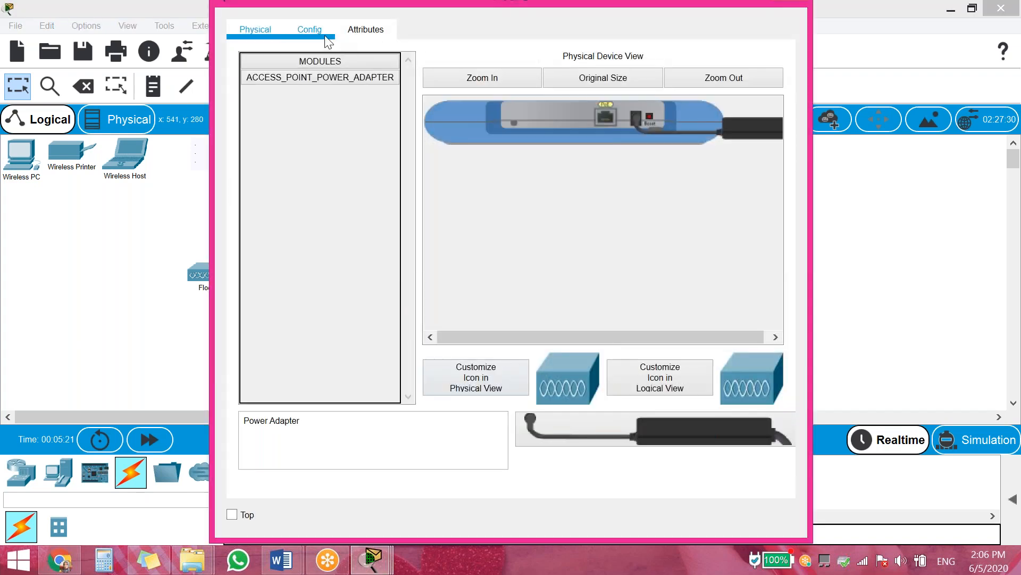
click(327, 39)
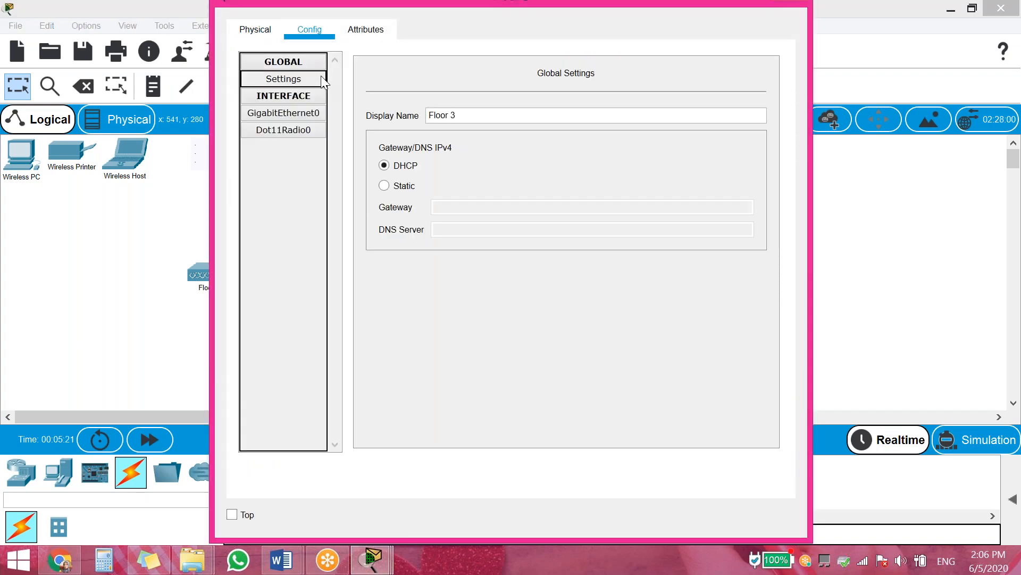
click(405, 185)
click(404, 166)
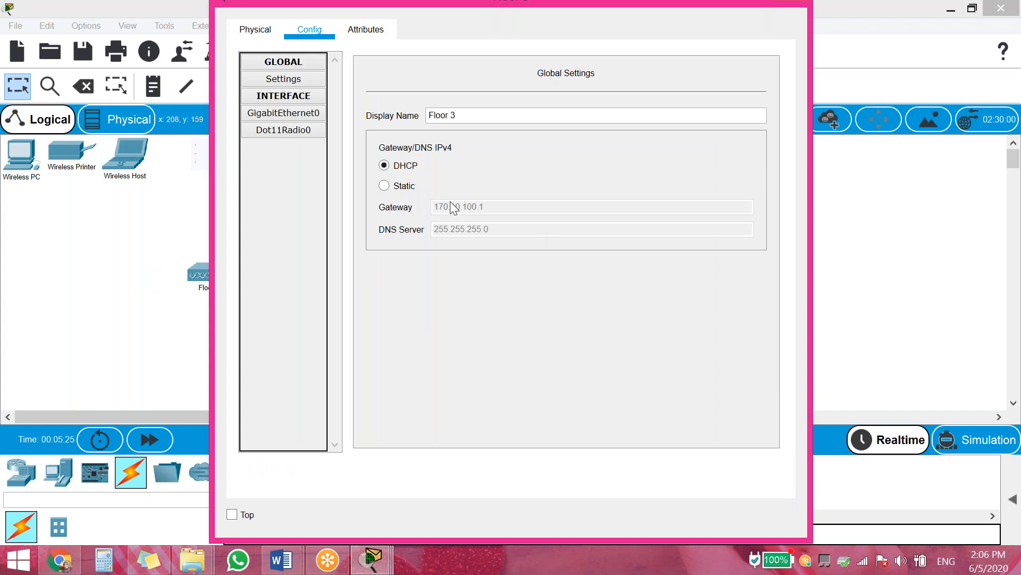
click(116, 285)
click(565, 314)
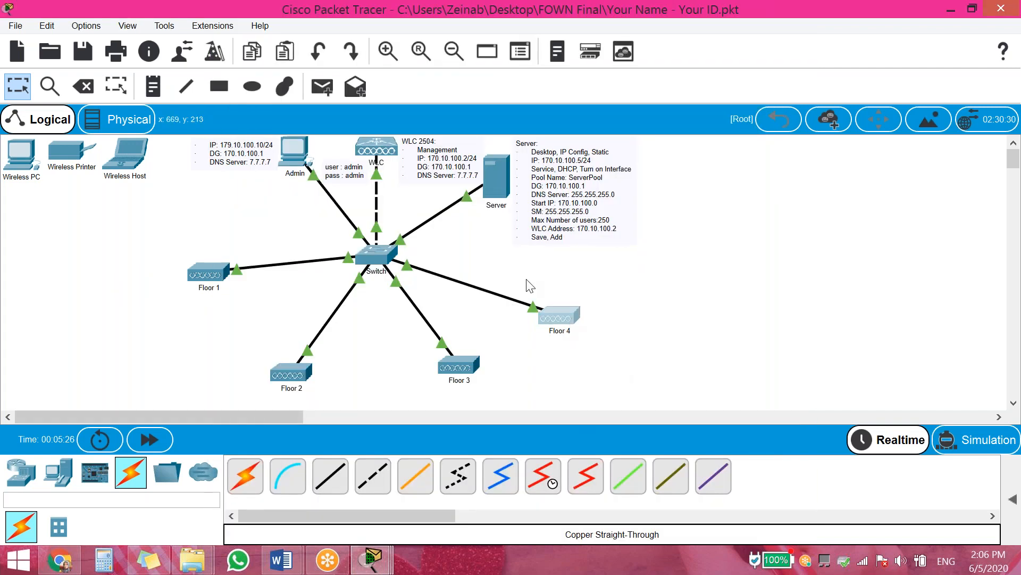
click(305, 31)
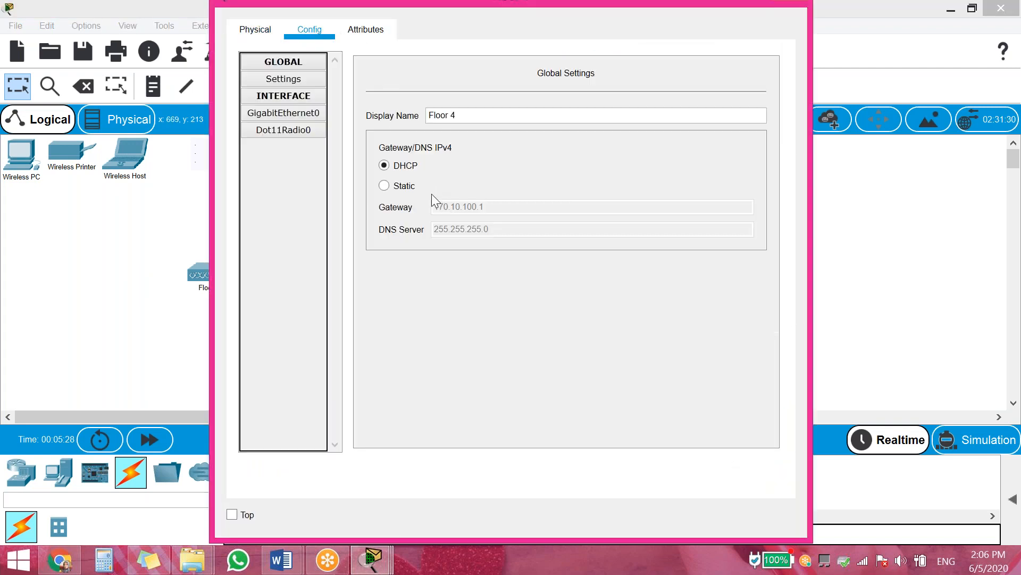
click(395, 187)
click(399, 167)
click(901, 280)
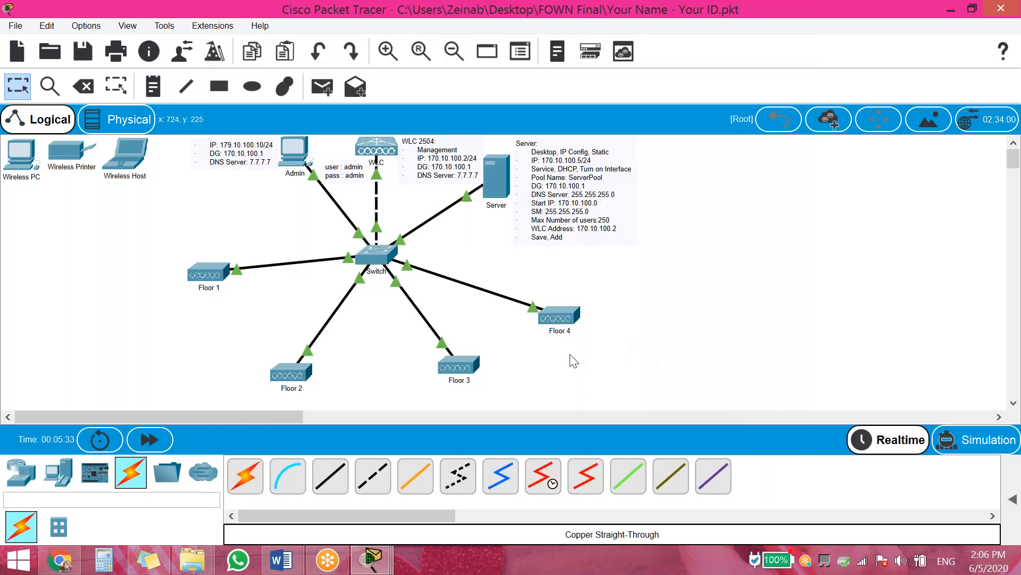
Draw a cyan filled, outline-free rectangle over the Floor 1 area
scroll(318, 298, down, 2)
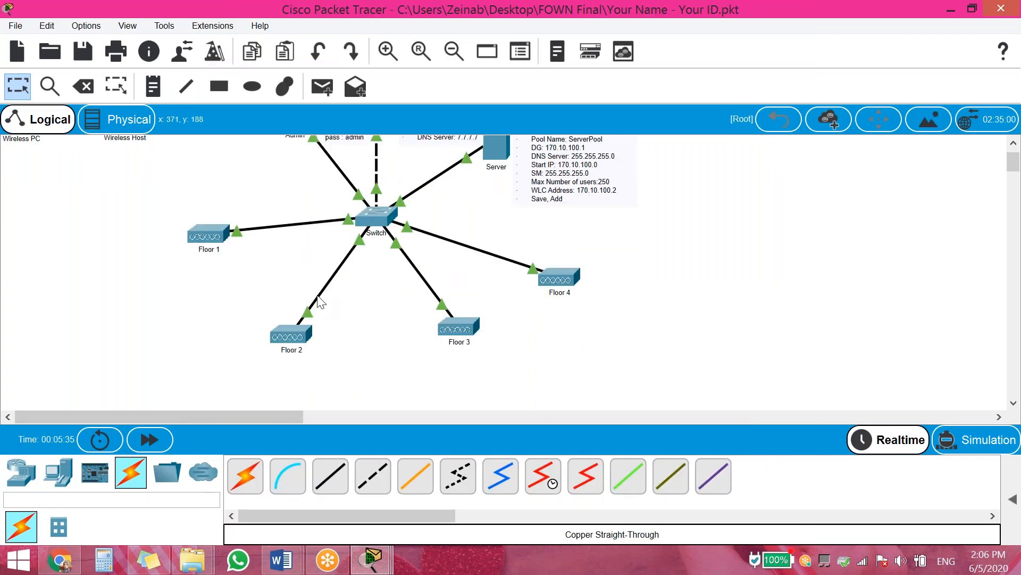
scroll(318, 299, down, 2)
drag(273, 289, 263, 285)
click(285, 87)
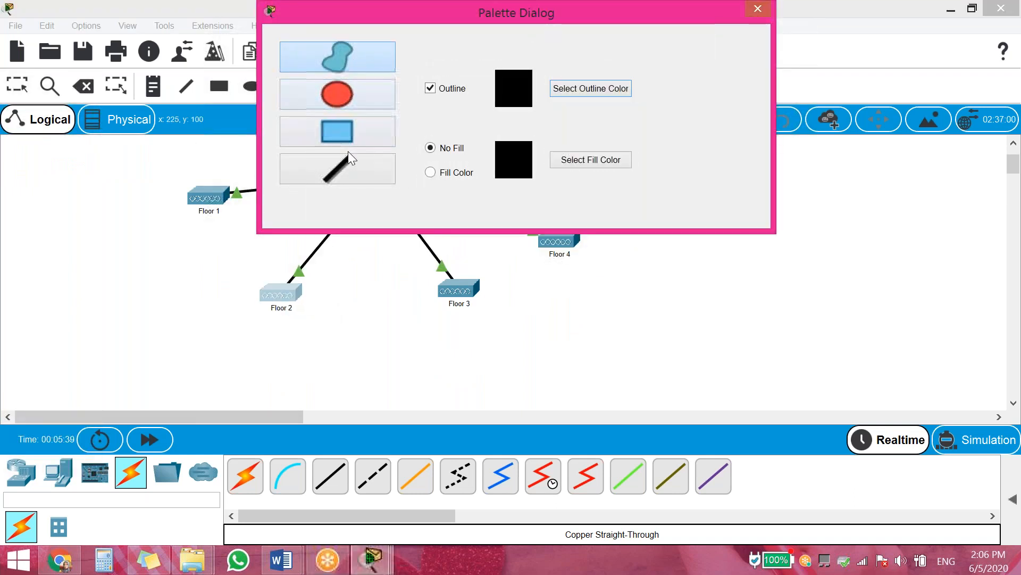
click(343, 133)
click(461, 171)
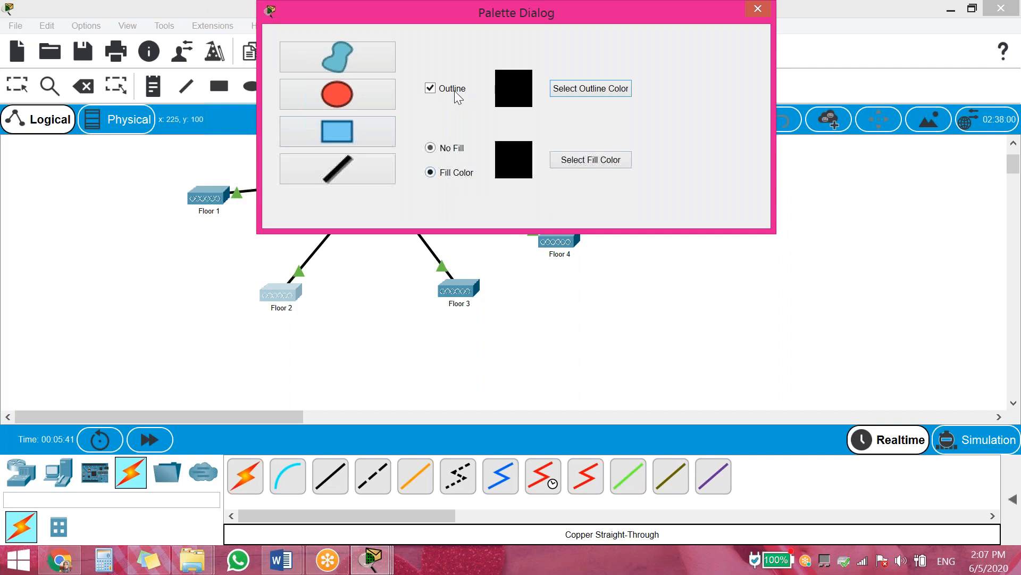
click(451, 88)
click(569, 163)
click(442, 256)
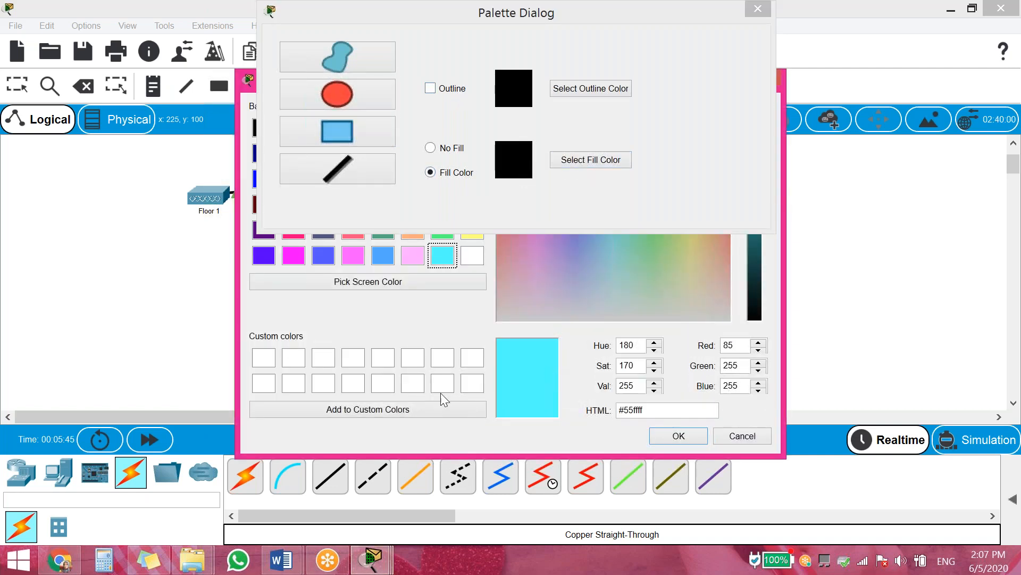
click(679, 436)
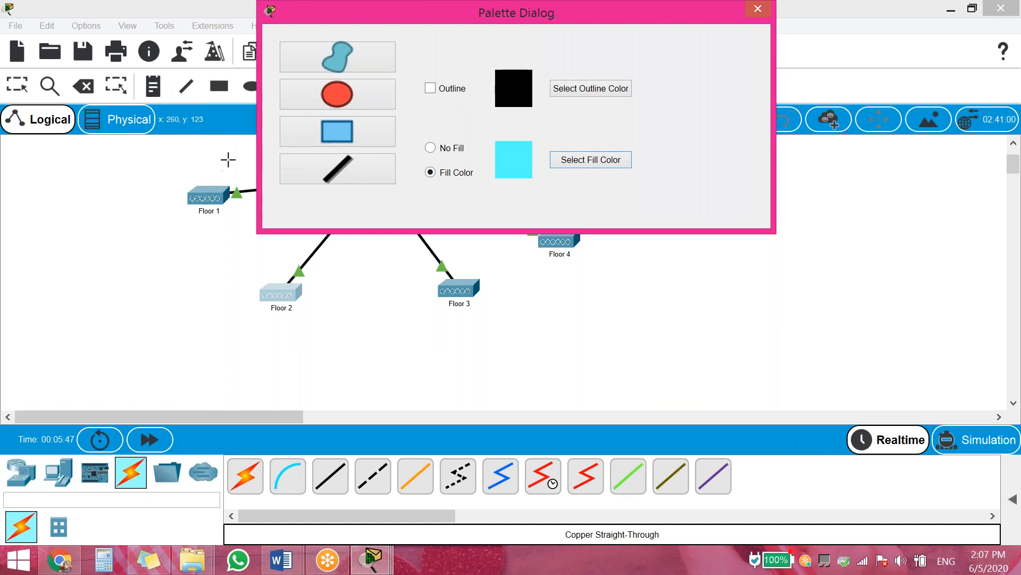
drag(243, 150, 7, 255)
Draw a light pink filled rectangle around the Floor 2 access point
click(620, 162)
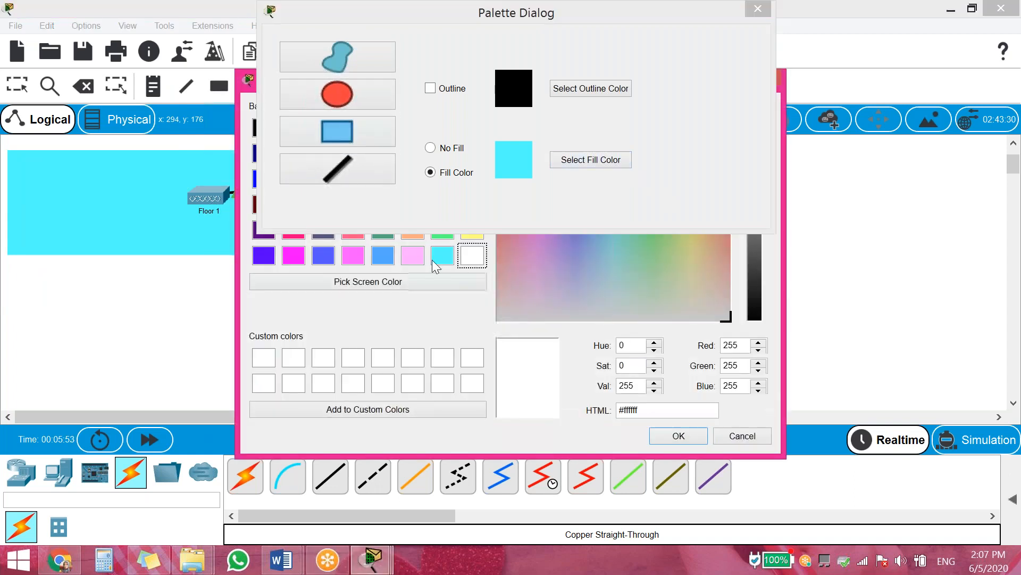
click(412, 255)
click(678, 436)
drag(341, 275, 113, 441)
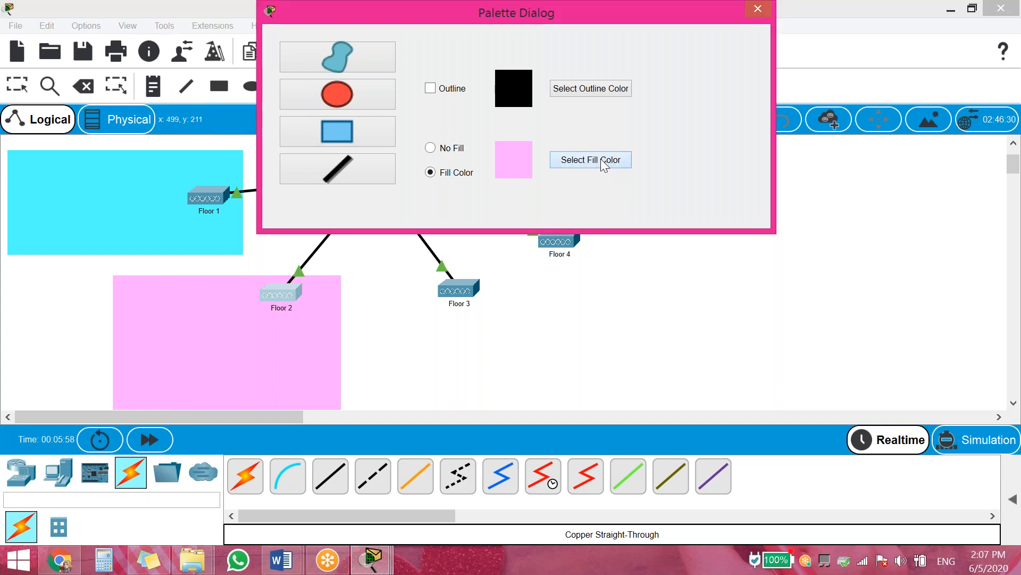
Draw a light yellow filled rectangle around the Floor 3 access point
click(591, 160)
click(383, 256)
click(471, 236)
click(678, 437)
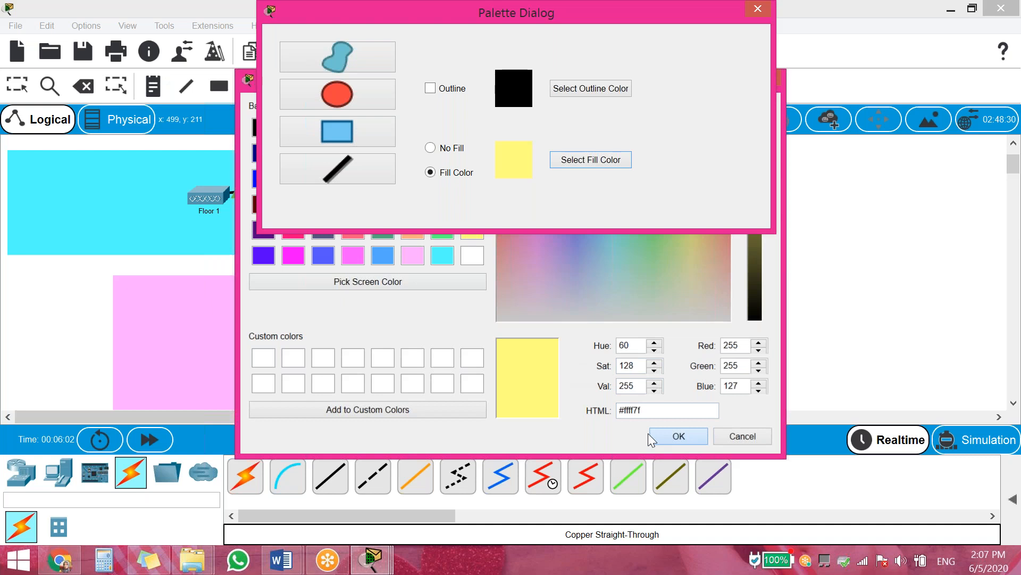
drag(385, 278, 567, 465)
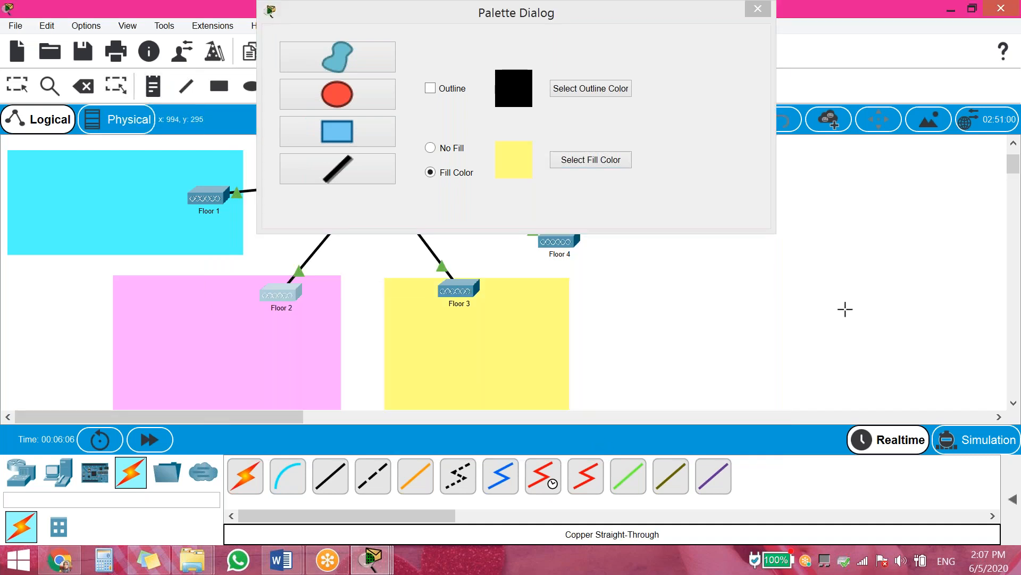
Draw a green filled rectangle around Floor 4 and close the drawing palette
scroll(829, 309, up, 1)
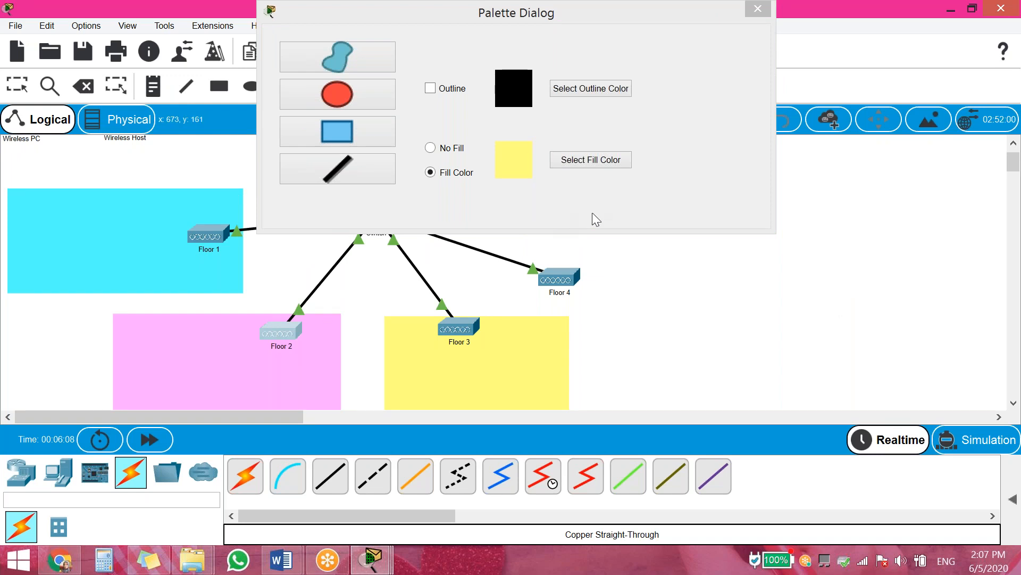
click(589, 161)
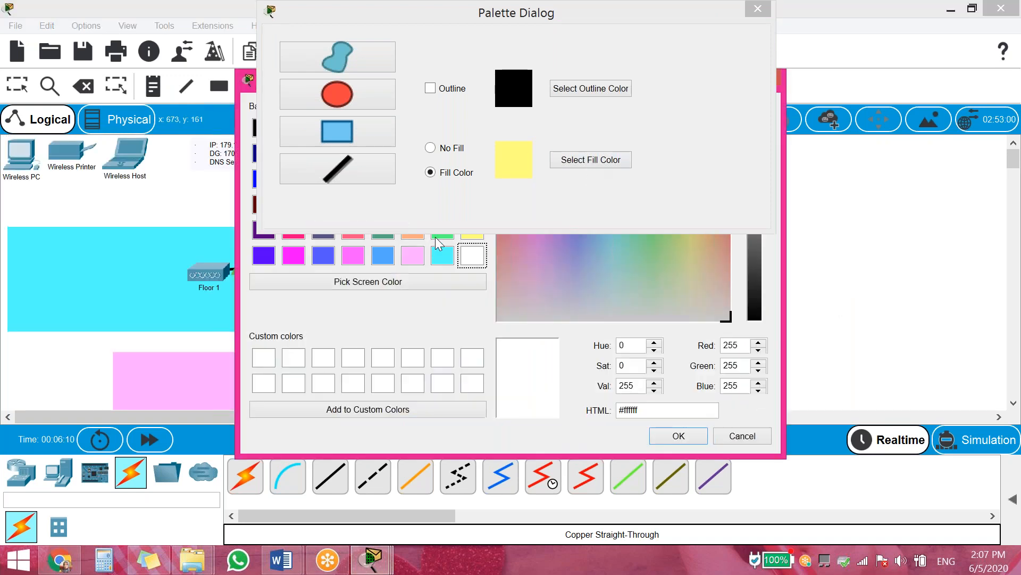
click(437, 237)
click(656, 435)
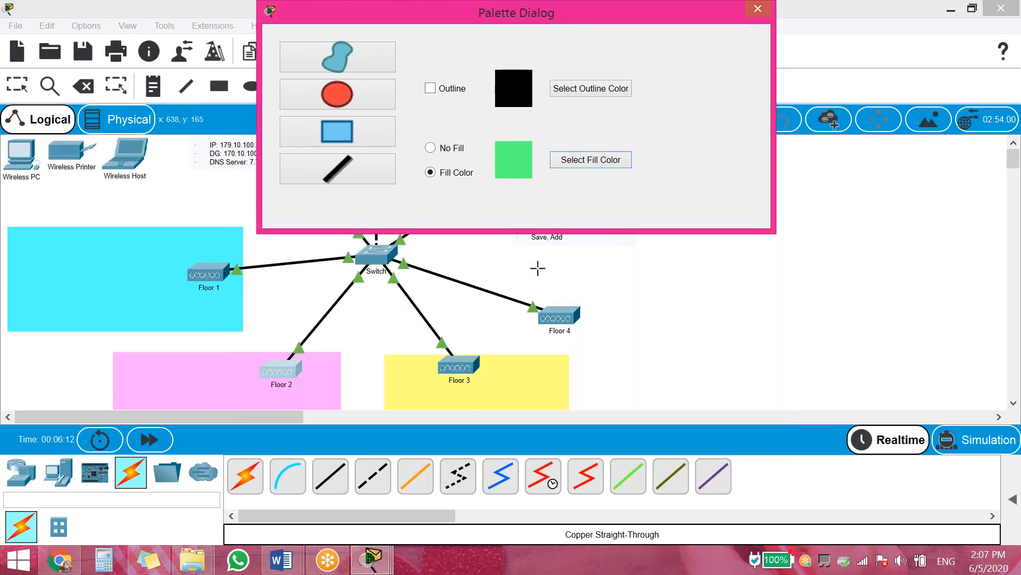
drag(490, 263, 824, 346)
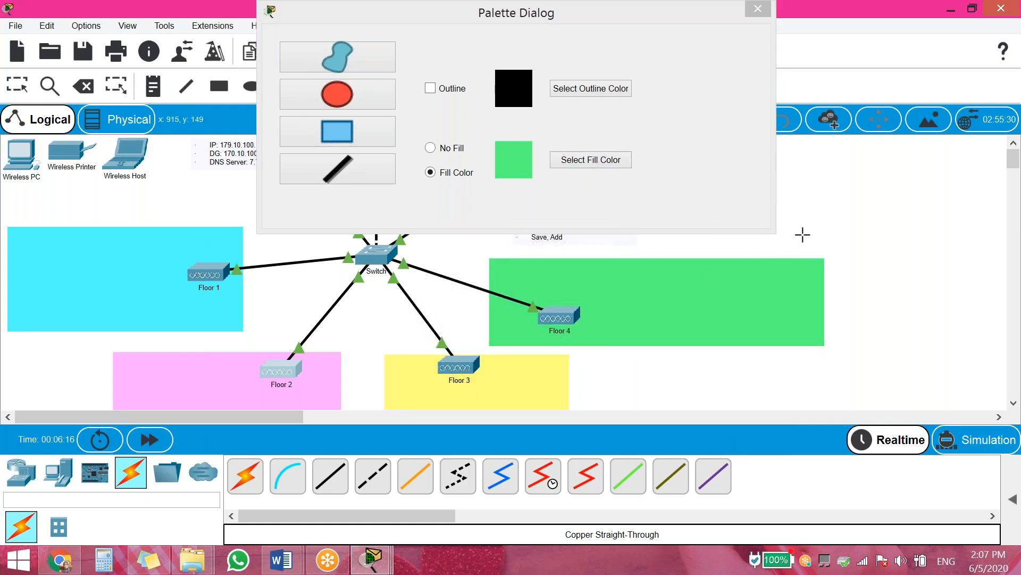
click(758, 9)
scroll(873, 215, down, 3)
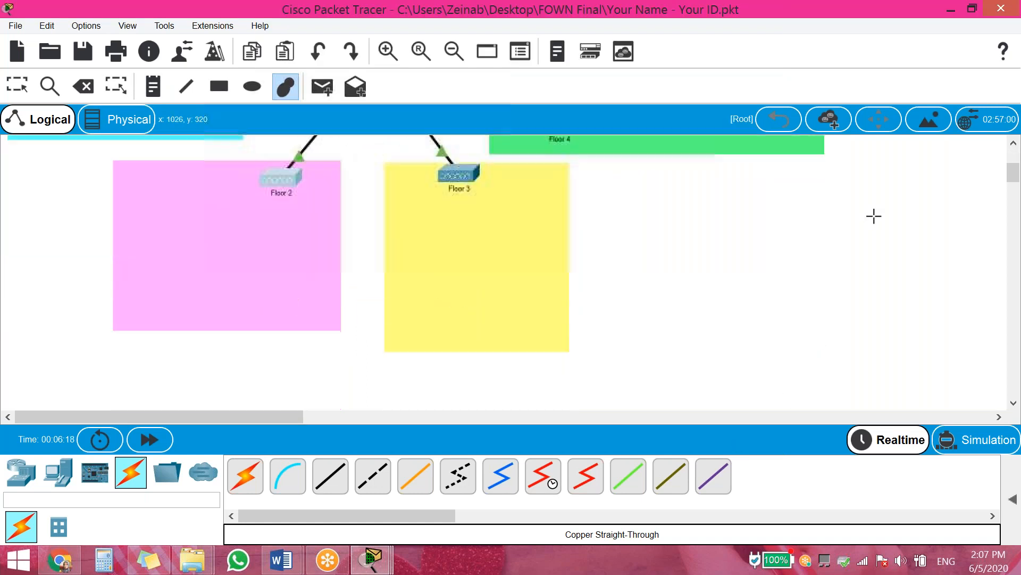
scroll(873, 215, up, 3)
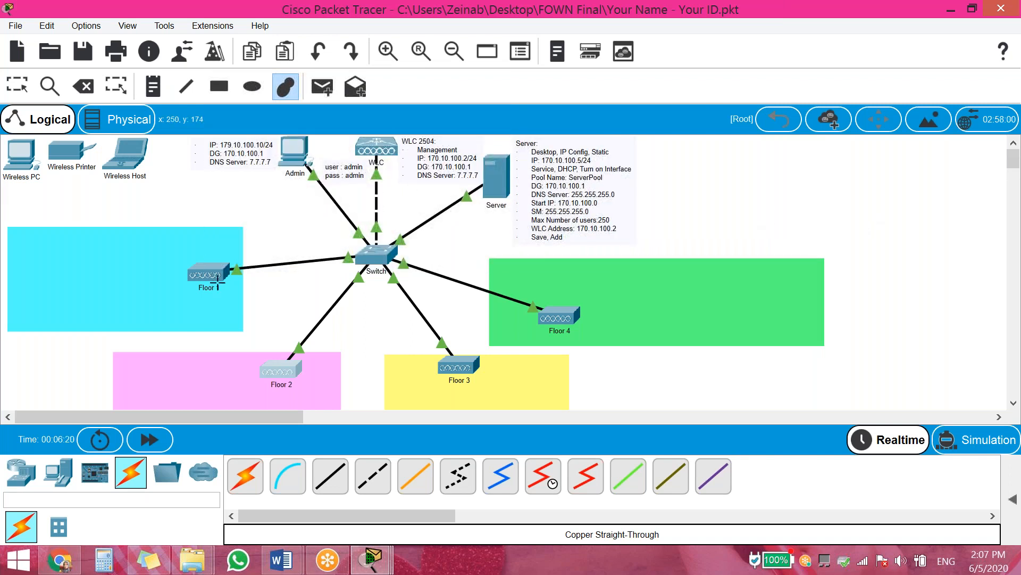
Return to select mode, open the Admin PC's window and widen it
click(21, 86)
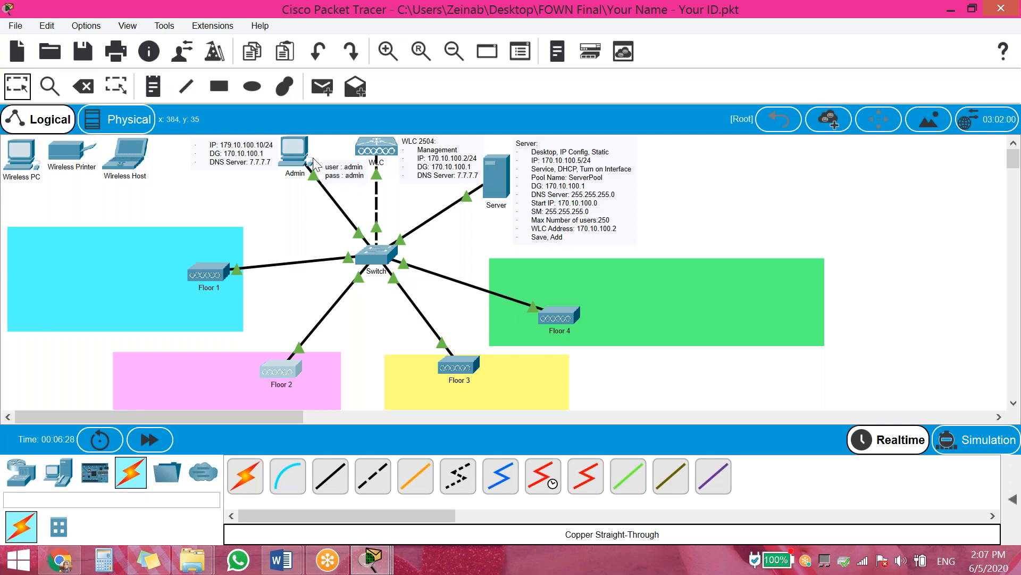
key(Escape)
click(296, 147)
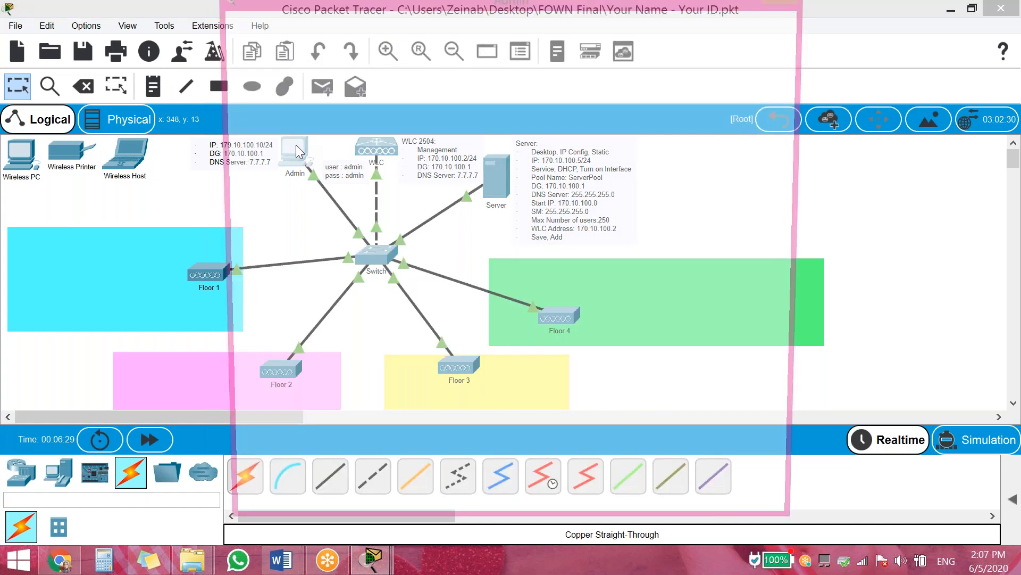
drag(816, 126, 912, 128)
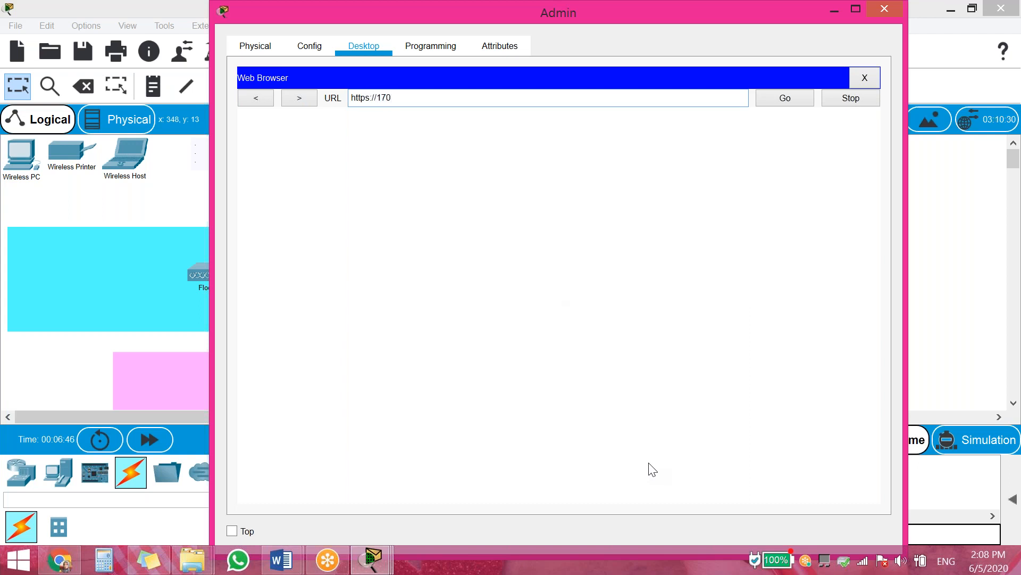
text(10.100.2)
key(Return)
click(585, 431)
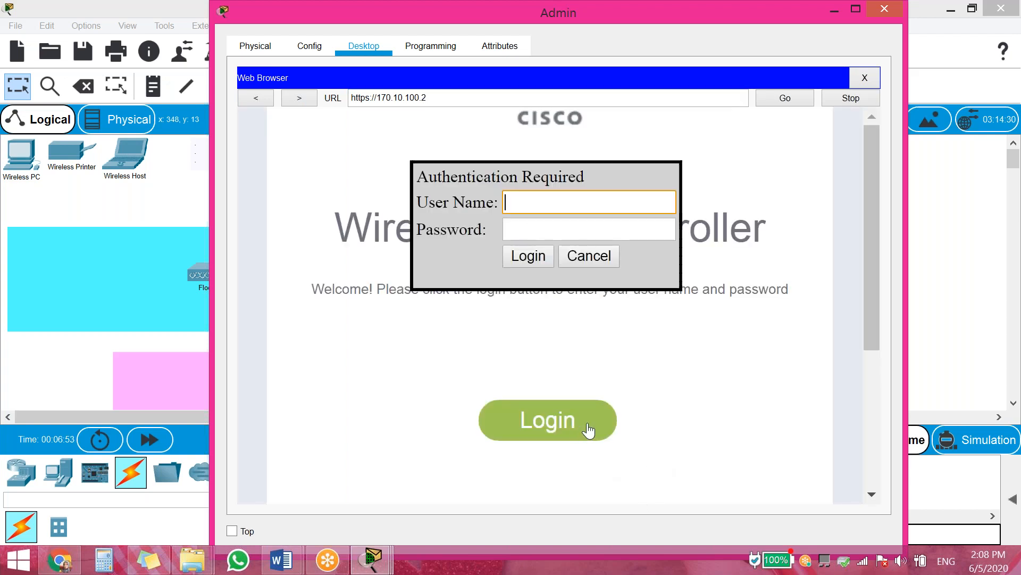
text(ad)
key(Tab)
text(admin)
click(532, 258)
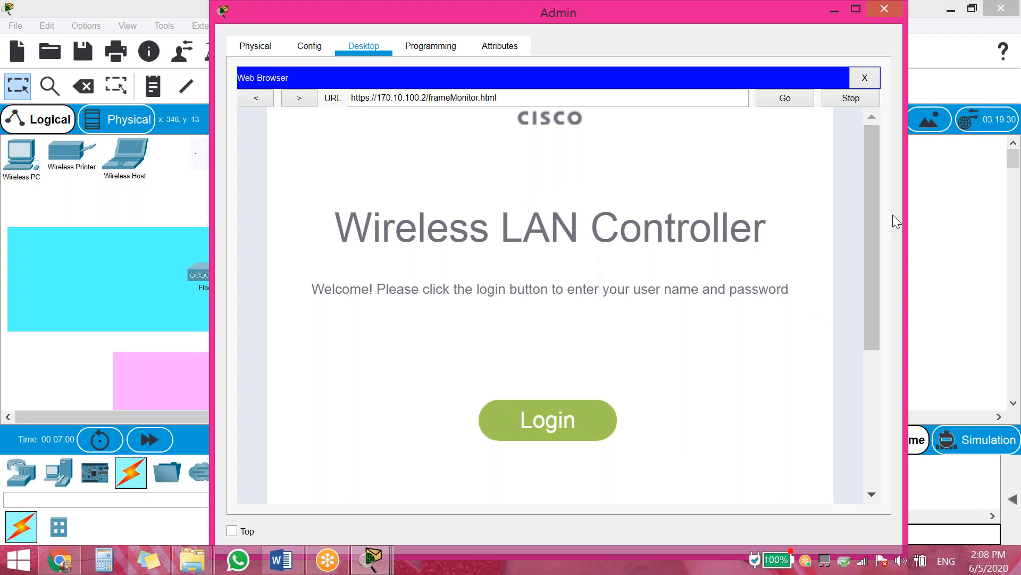
Open the MANAGEMENT section, widen the Admin window, and start a new local management user
click(843, 158)
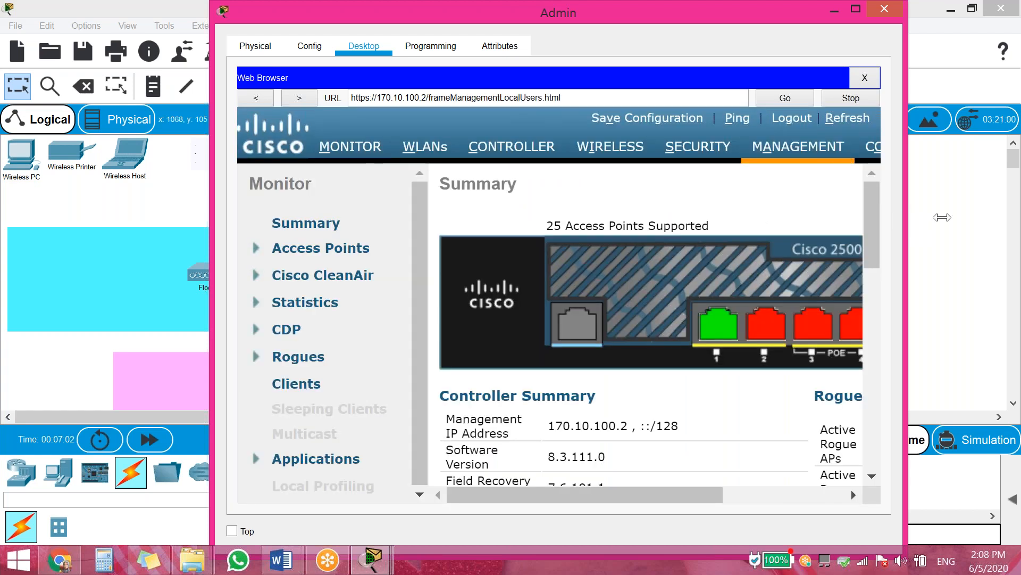
drag(942, 217, 1017, 218)
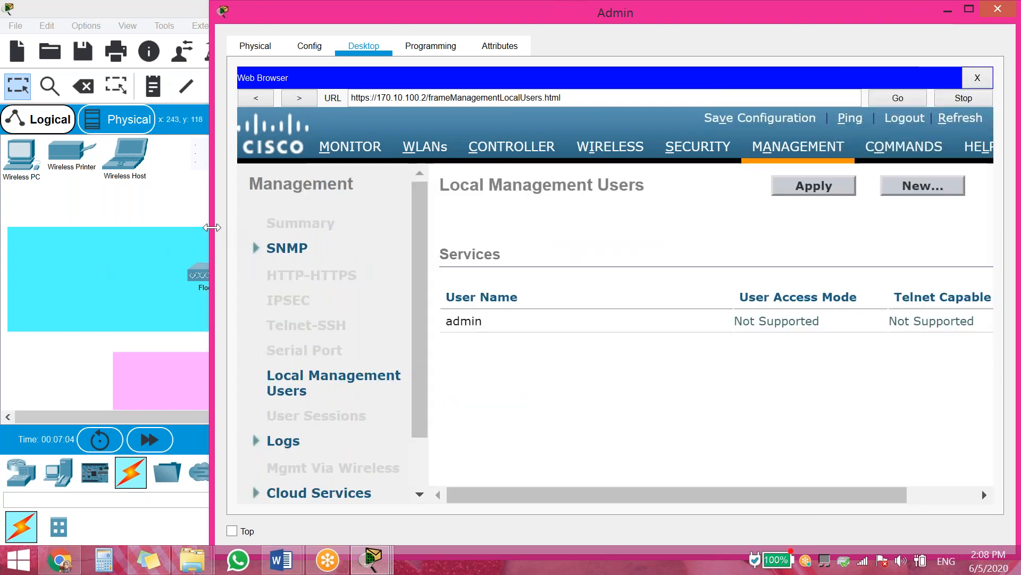
drag(211, 228, 2, 229)
click(905, 187)
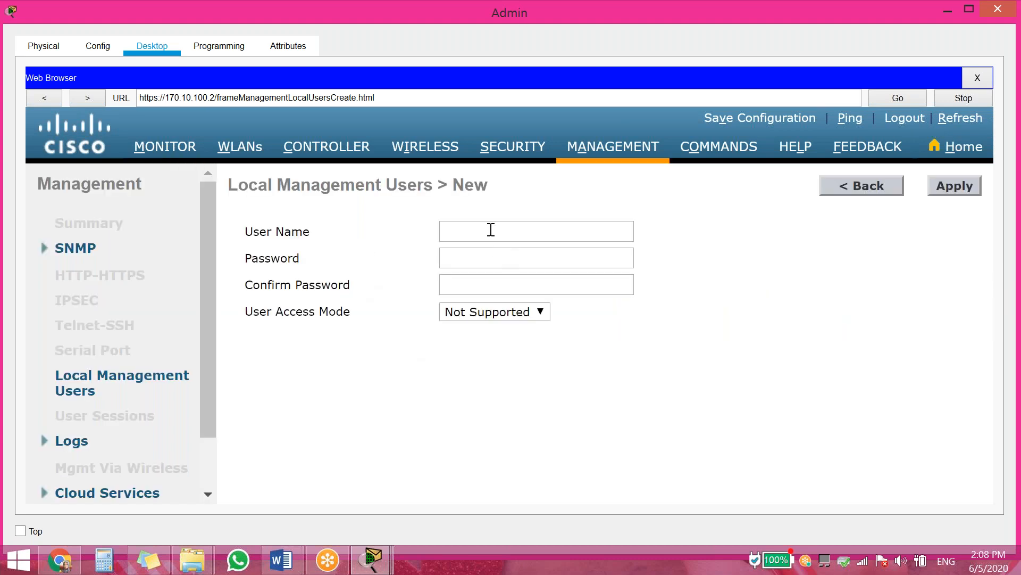
Show the controller's COMMANDS > Set Time page with its current date and time
click(711, 148)
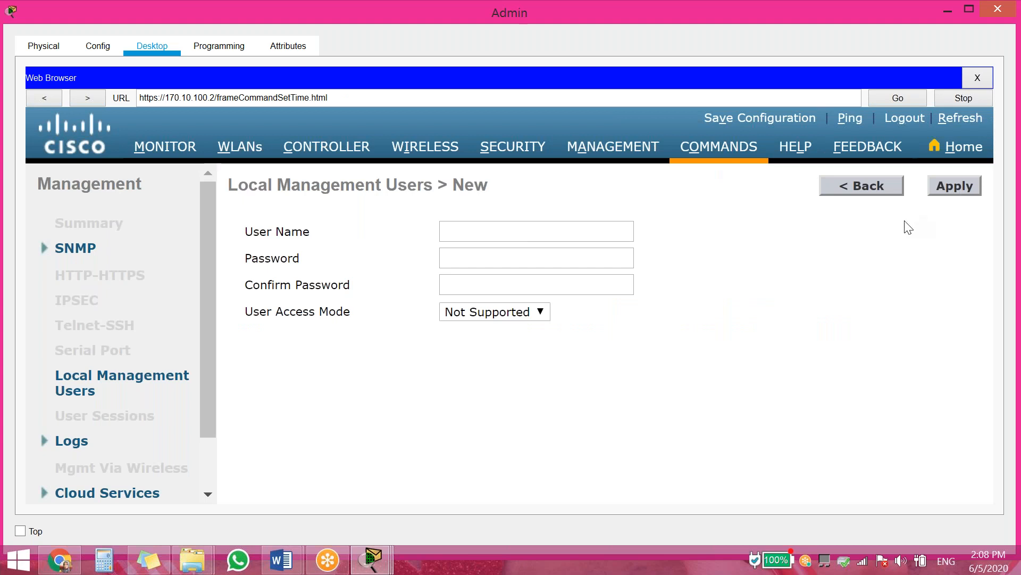
click(720, 151)
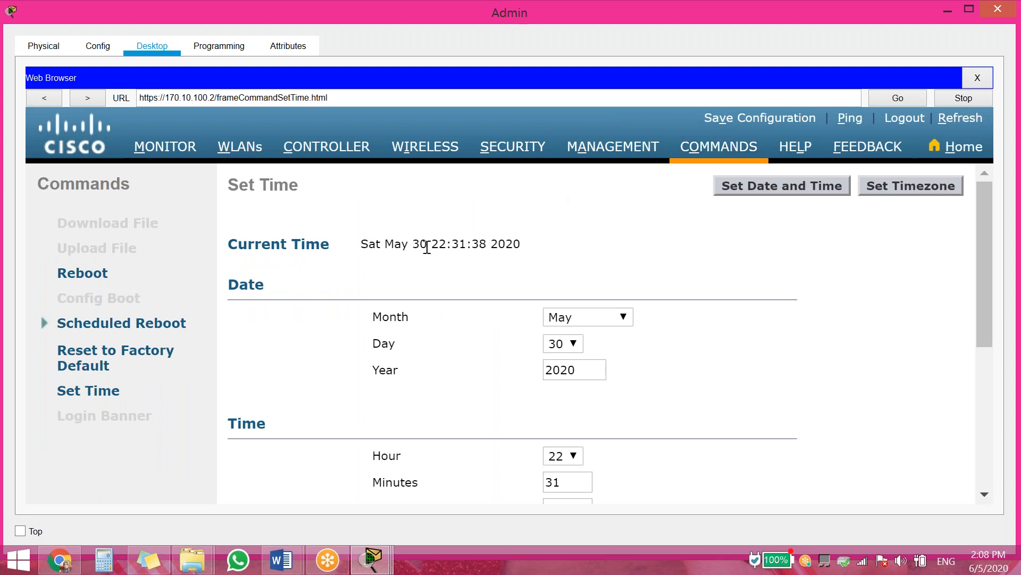
scroll(646, 394, down, 5)
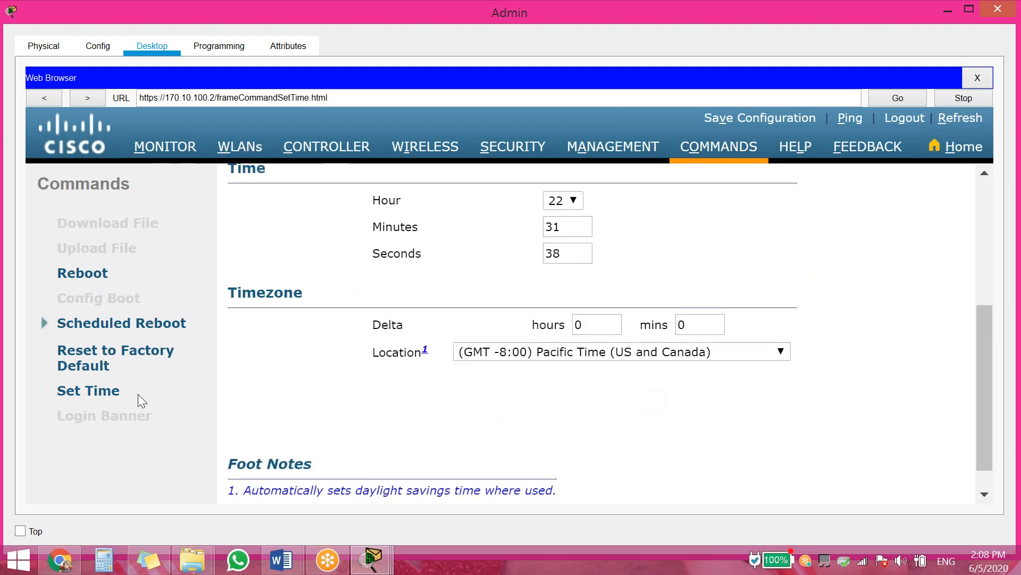
scroll(308, 449, up, 5)
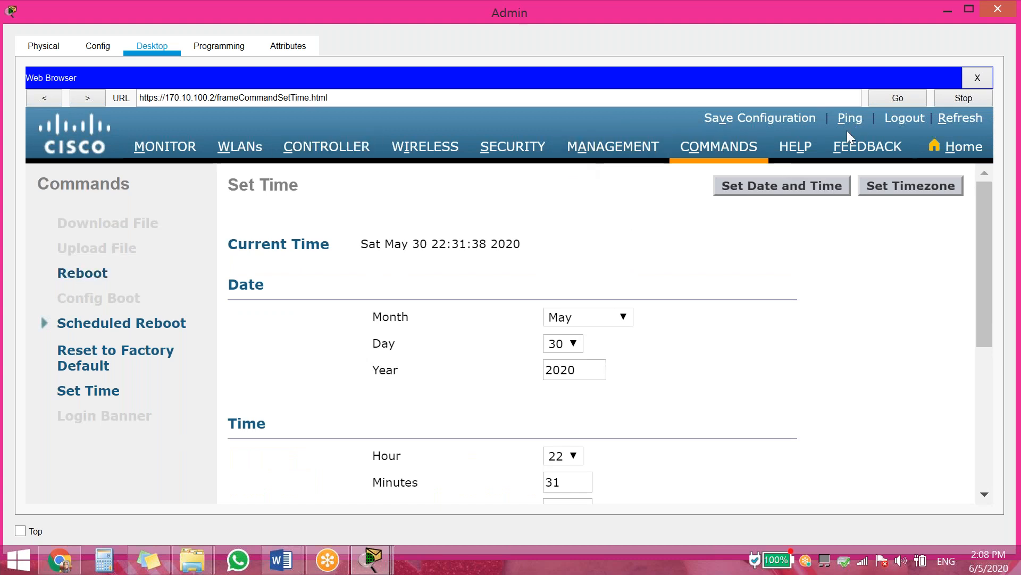
View the WIRELESS All APs list of five access points and move the Admin window aside
click(418, 151)
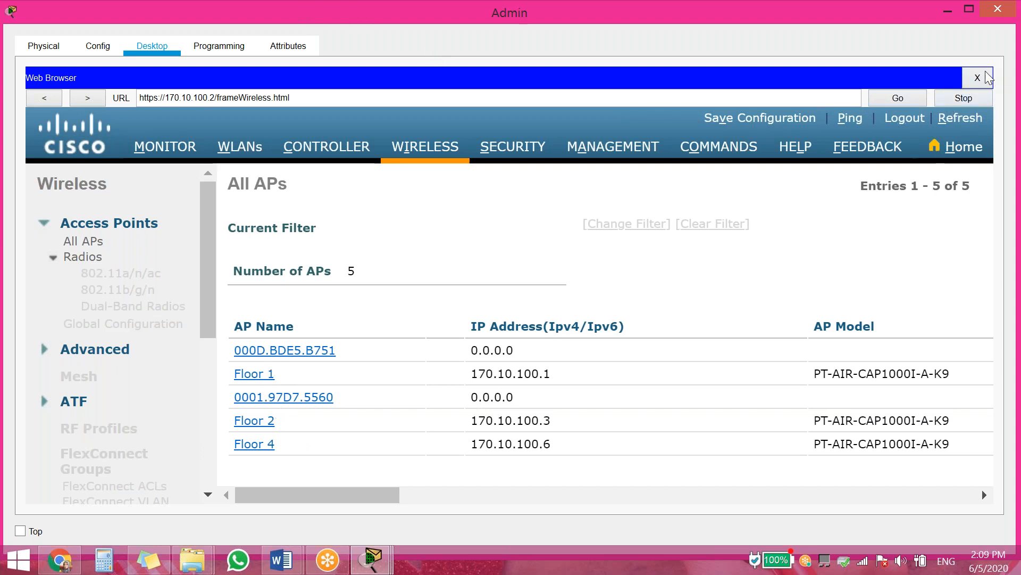
drag(616, 12, 391, 298)
On the Floor 3 AP, toggle the gateway to Static and back to DHCP, then fast-forward time
click(460, 366)
click(461, 366)
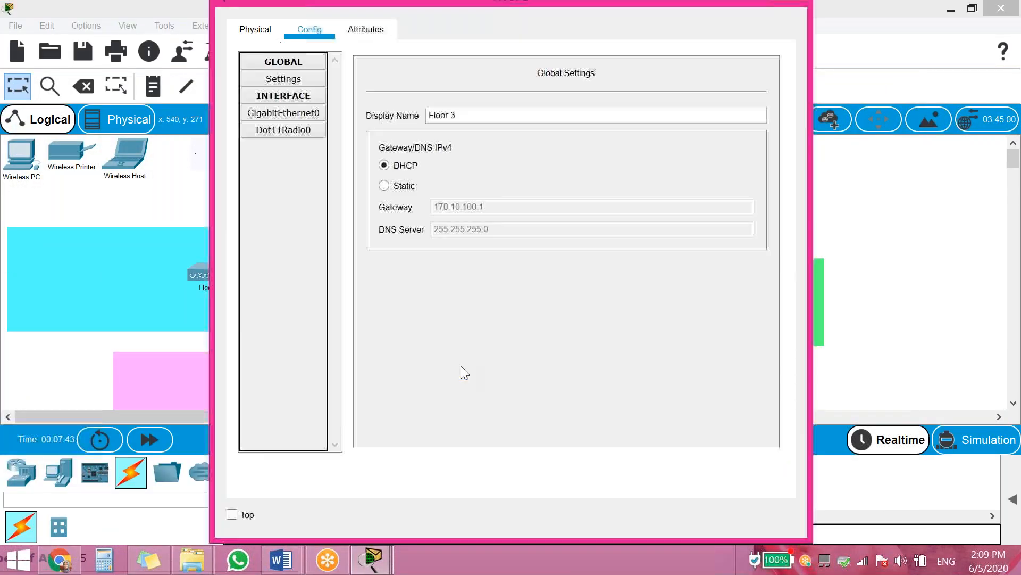
click(393, 190)
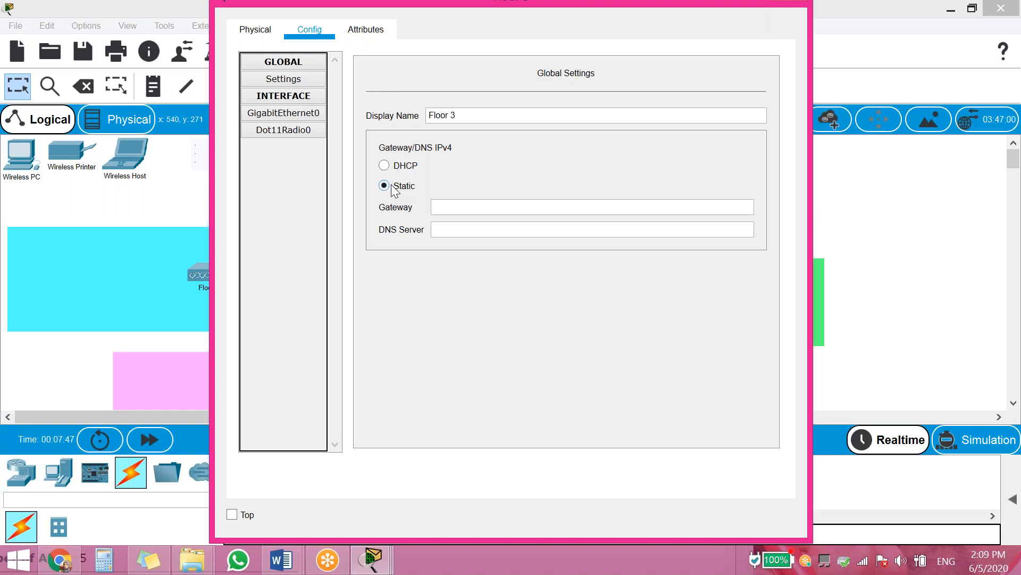
click(406, 167)
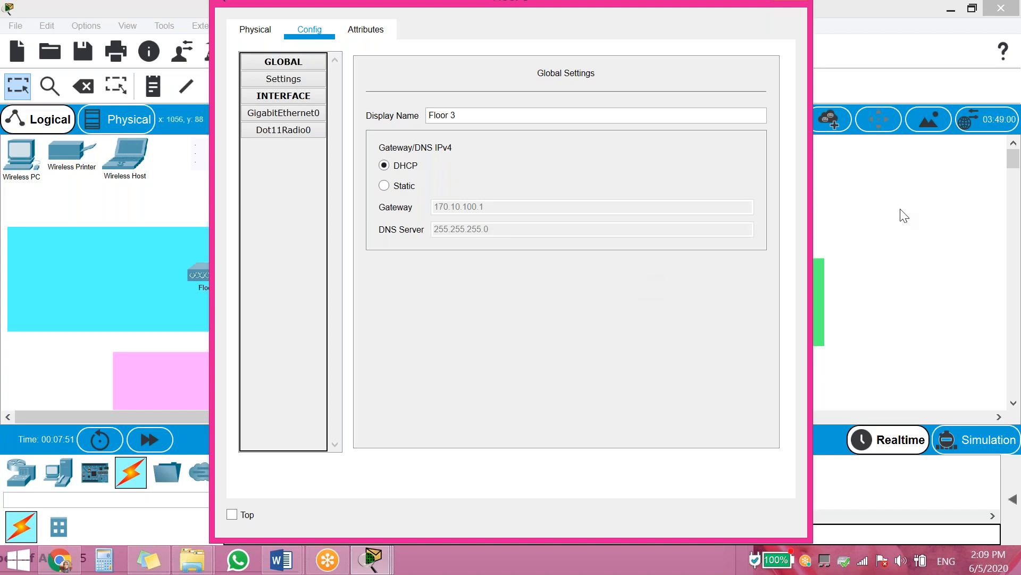
click(905, 216)
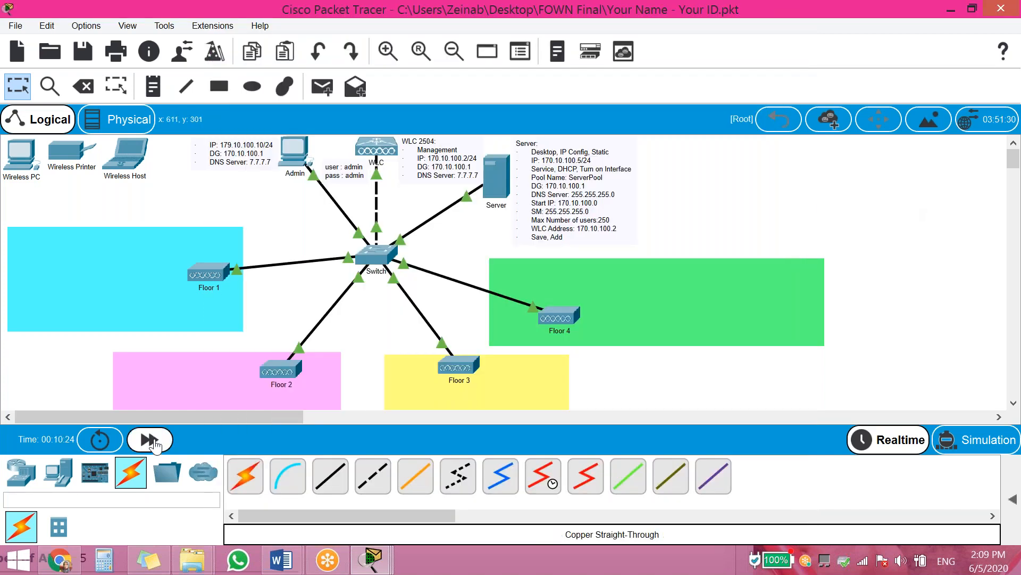
Bring the Admin browser back full-screen and open the controller's WLANs page
click(372, 559)
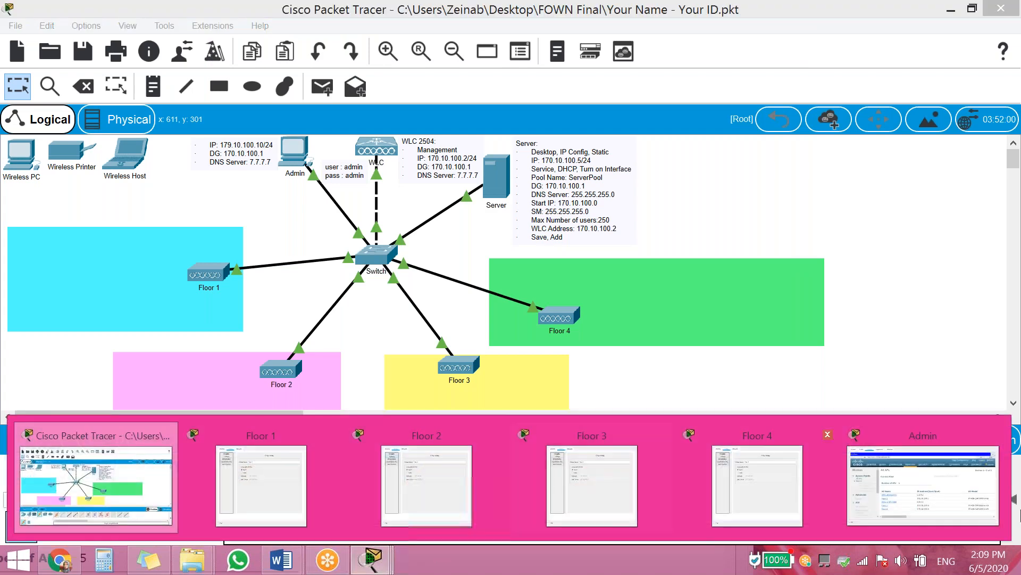
click(917, 493)
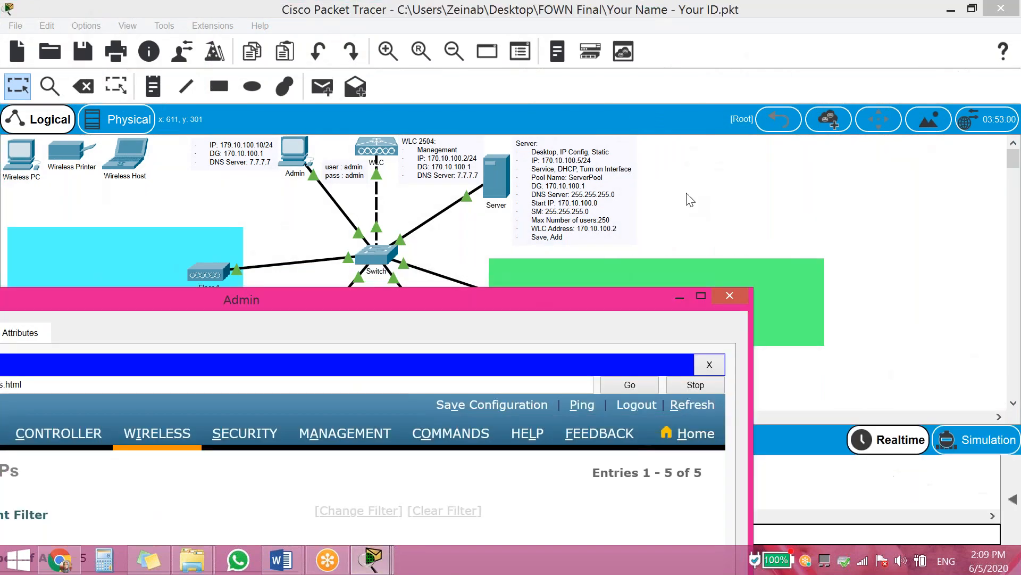
drag(809, 65, 754, 55)
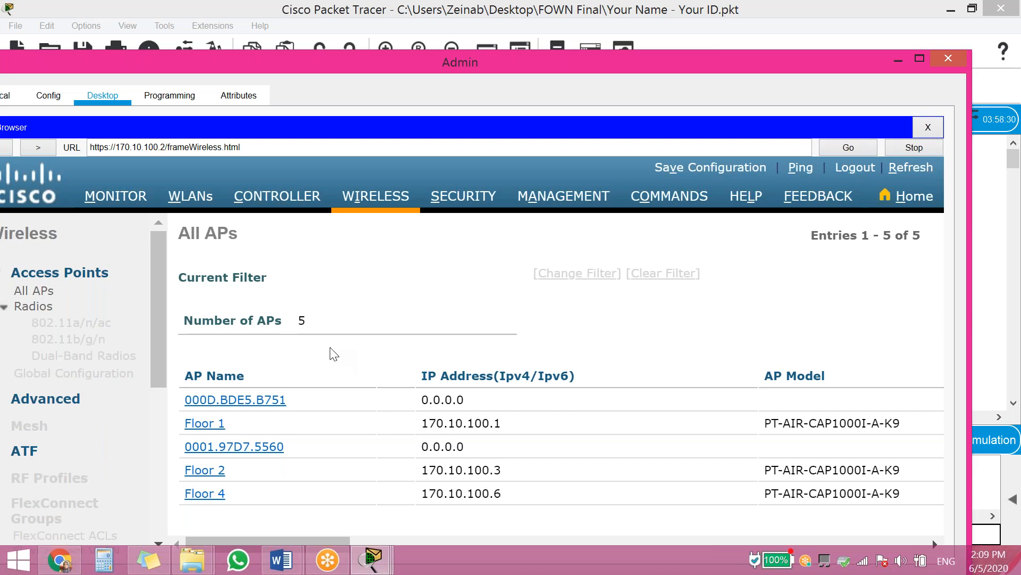
drag(569, 62, 615, 2)
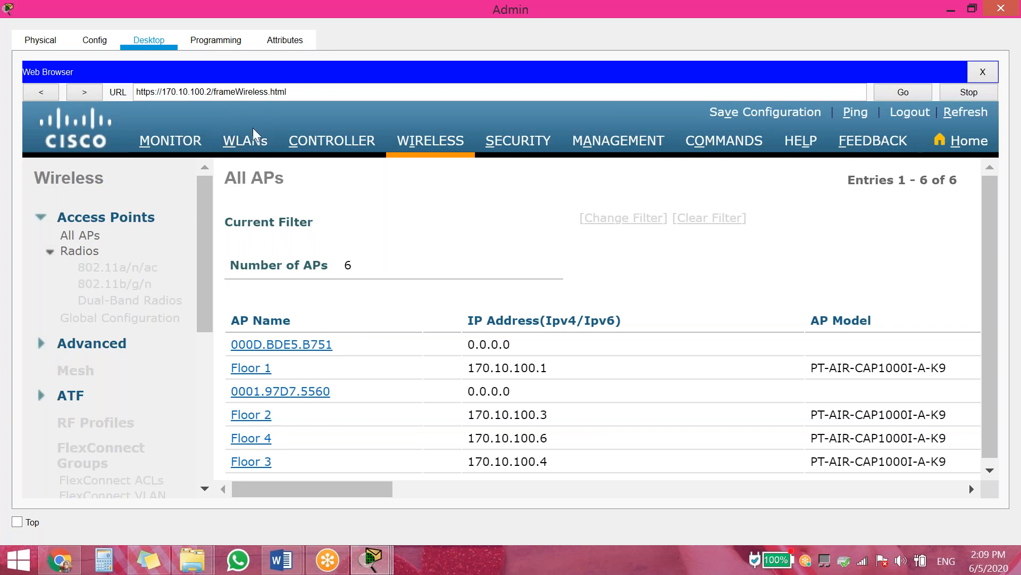
click(246, 148)
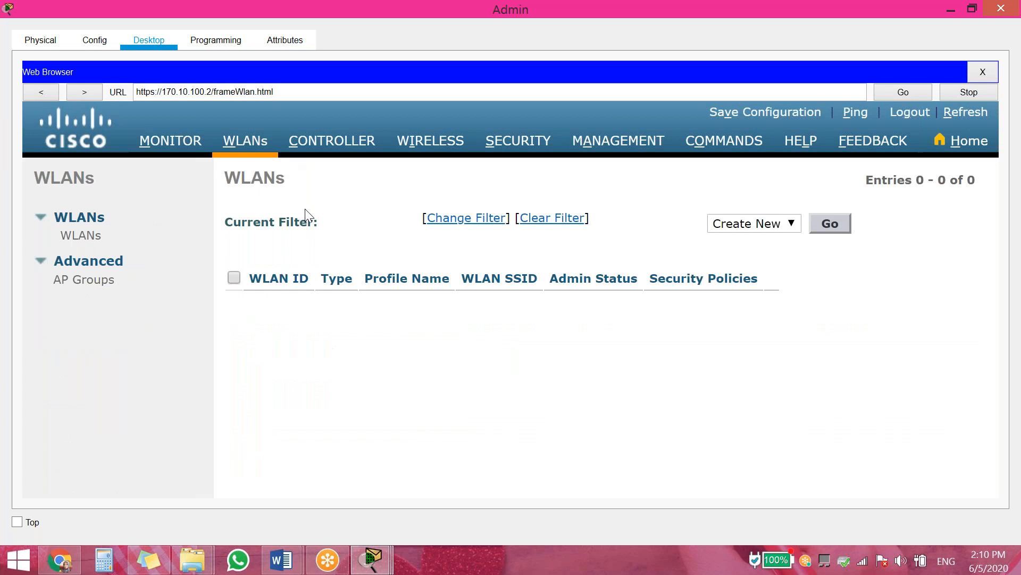
Create WLAN ID 1 with profile name Floor1 and SSID Floor1, and apply it
click(831, 227)
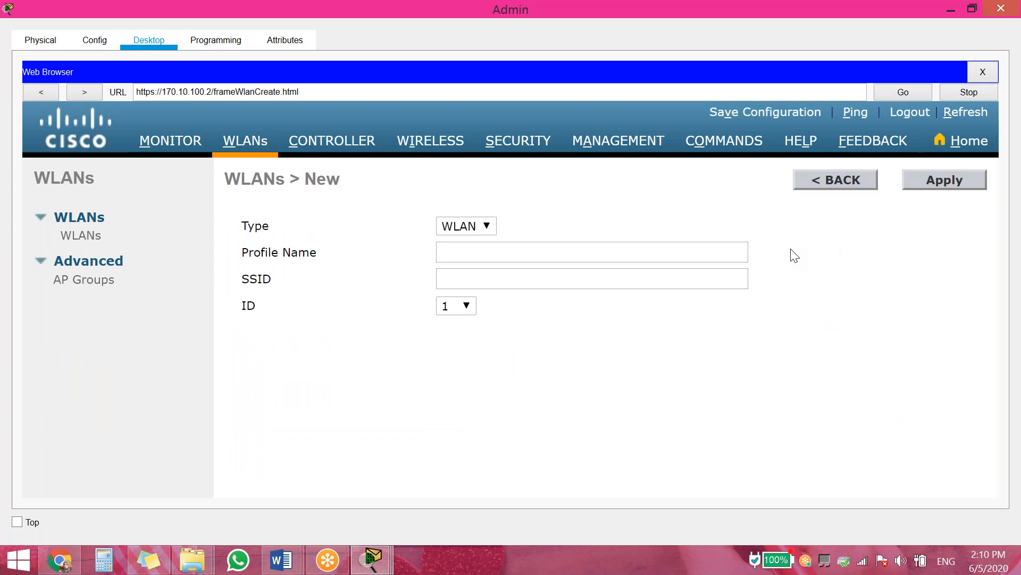
click(475, 252)
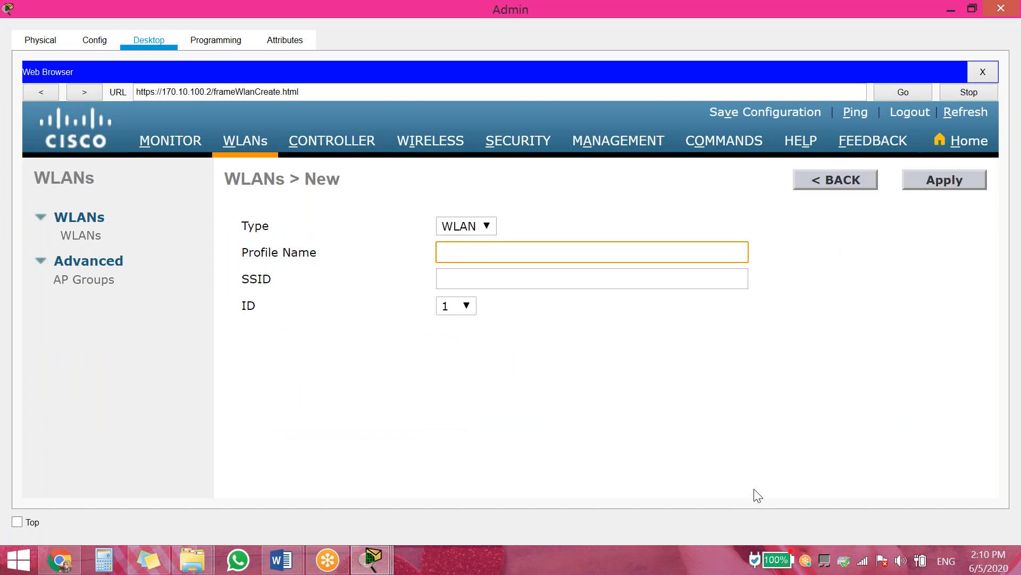
text(Floor1)
click(510, 278)
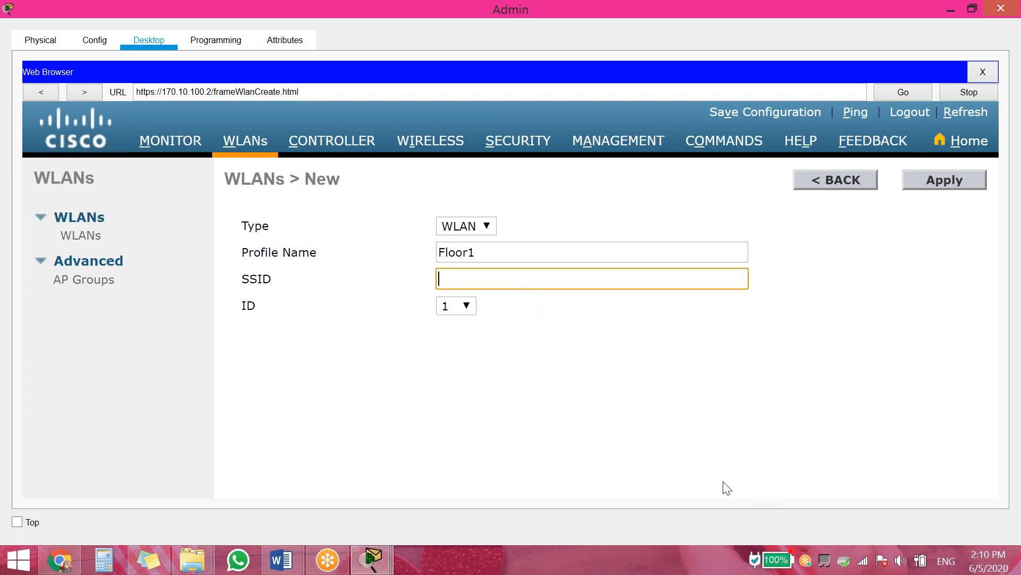
text(f)
key(BackSpace)
drag(526, 258, 341, 254)
key(ctrl+c)
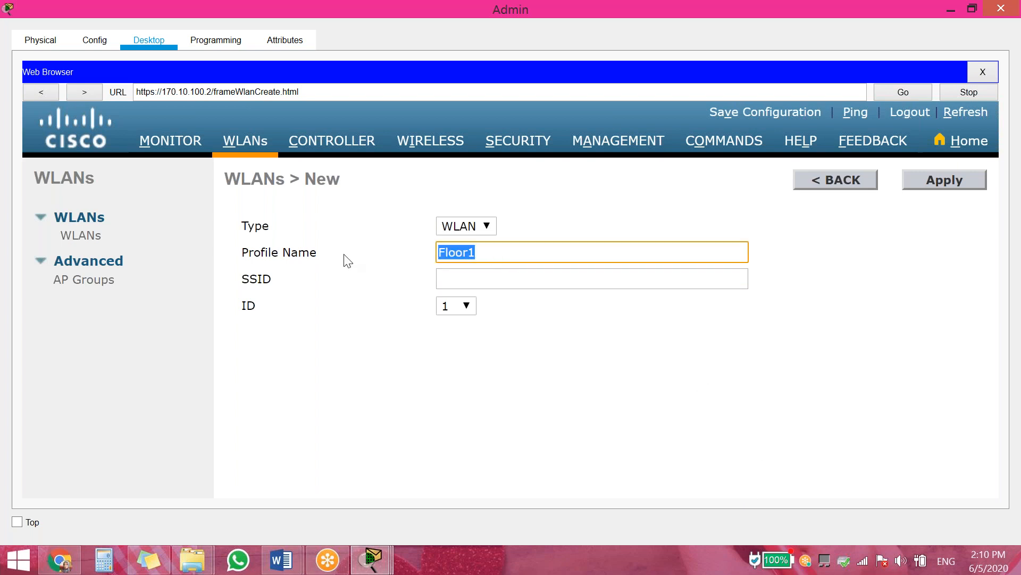
click(504, 283)
key(ctrl+v)
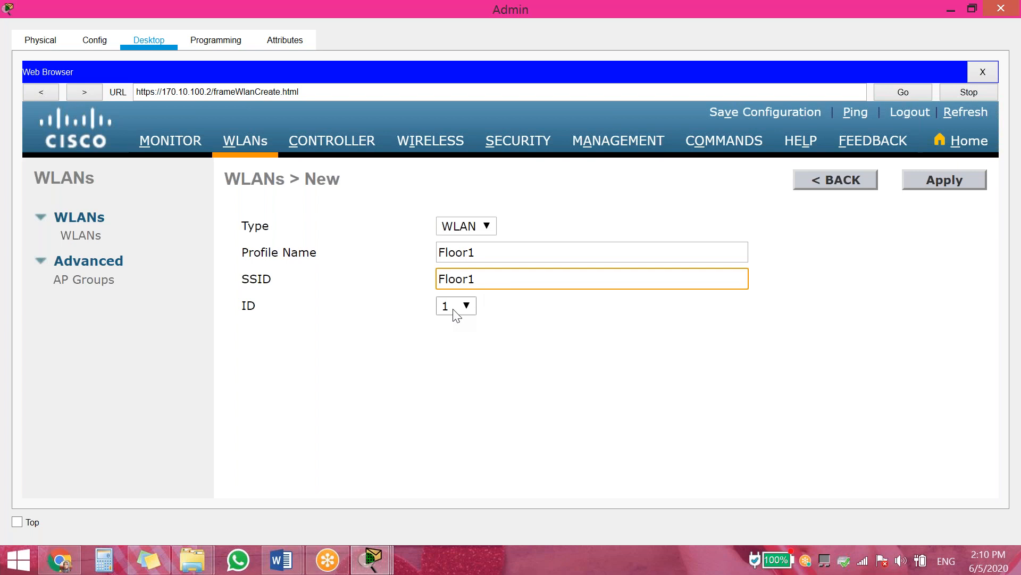
click(969, 187)
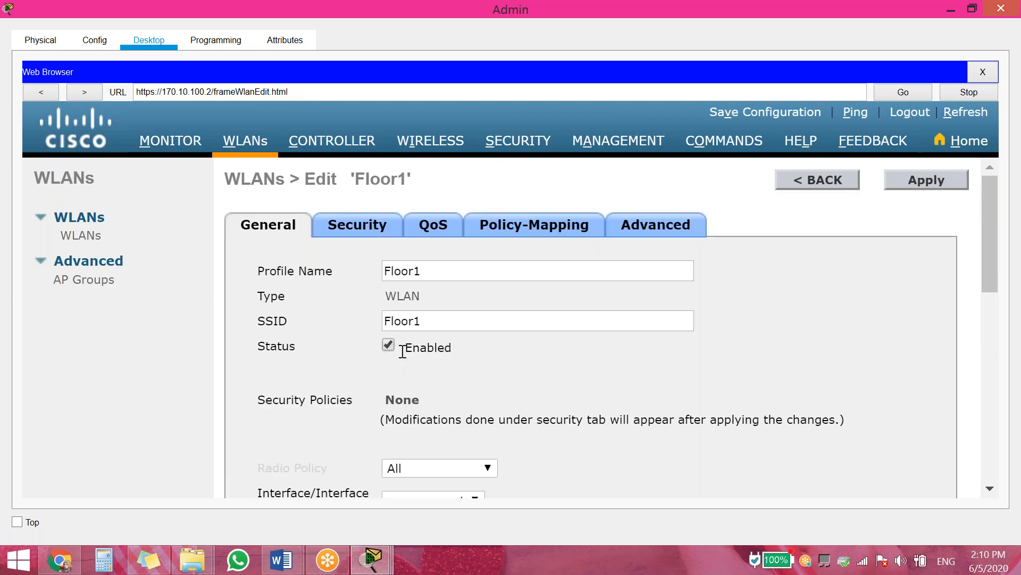
Set Floor1's Layer 2 security to WPA+WPA2 with the WPA2 policy enabled
scroll(401, 350, down, 5)
scroll(401, 350, up, 5)
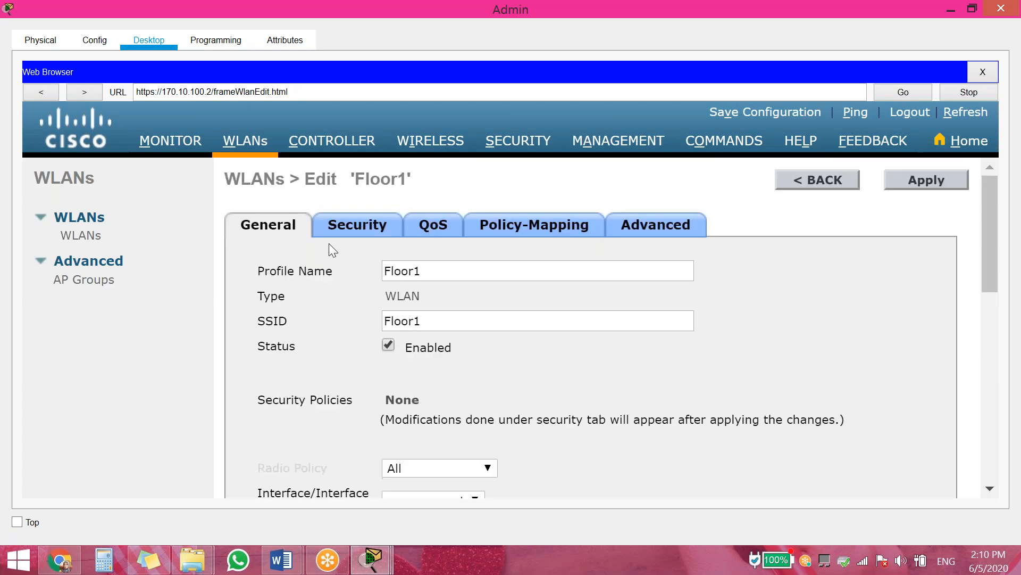
click(361, 234)
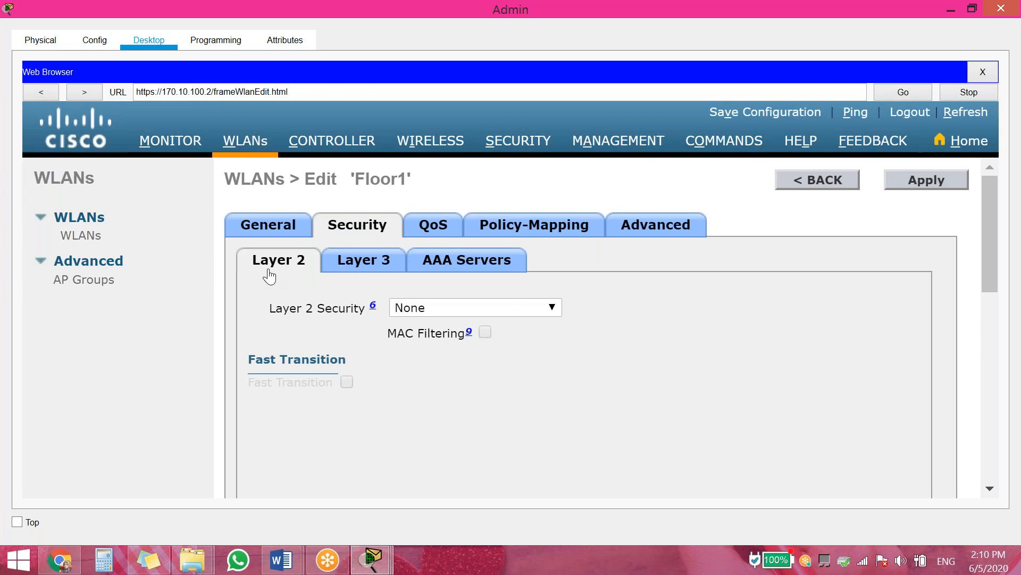
click(451, 312)
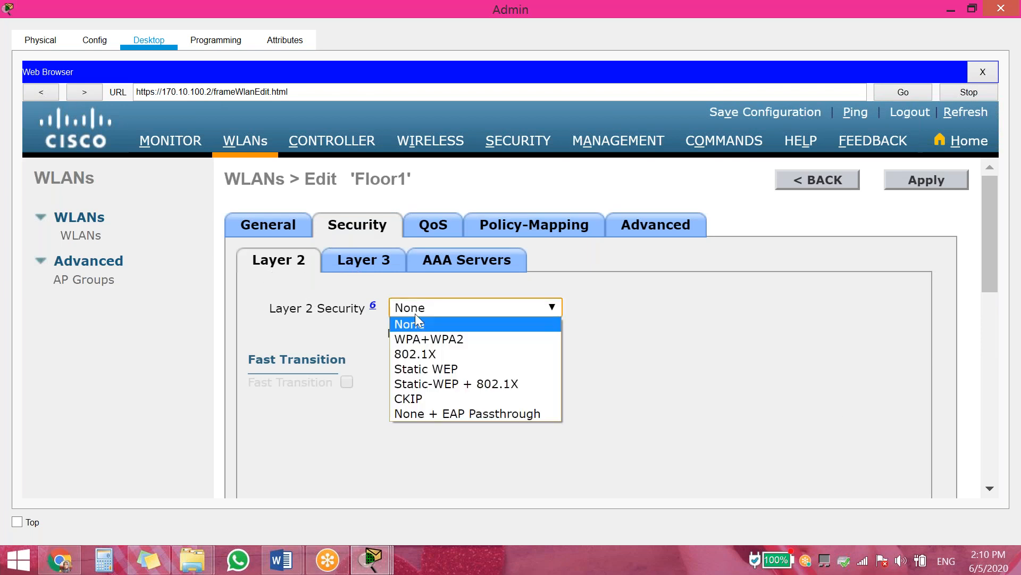
click(454, 339)
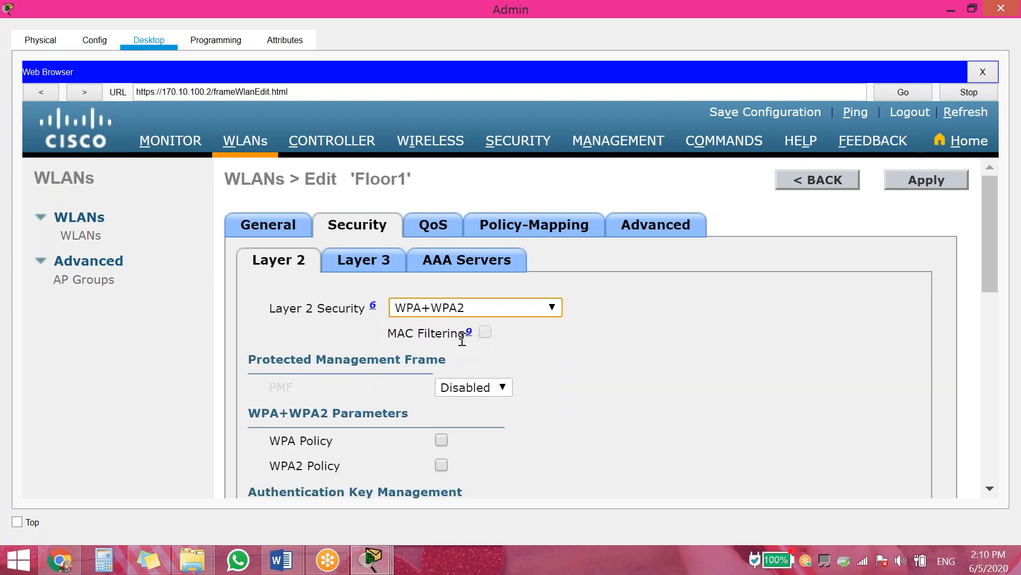
scroll(463, 339, down, 2)
click(441, 402)
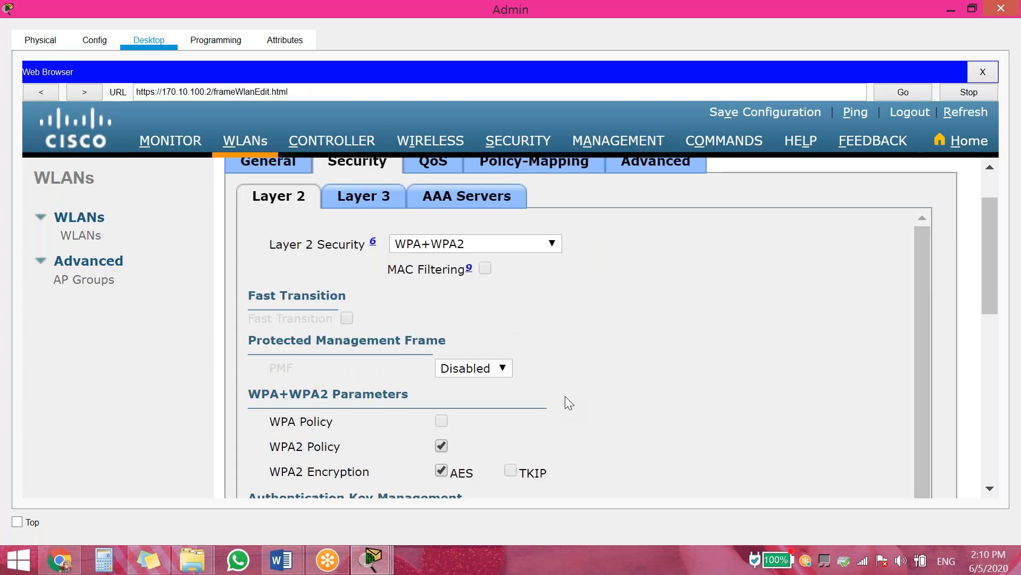
Enable PSK key management for Floor1 and enter a pre-shared key
scroll(565, 396, down, 2)
scroll(459, 400, down, 1)
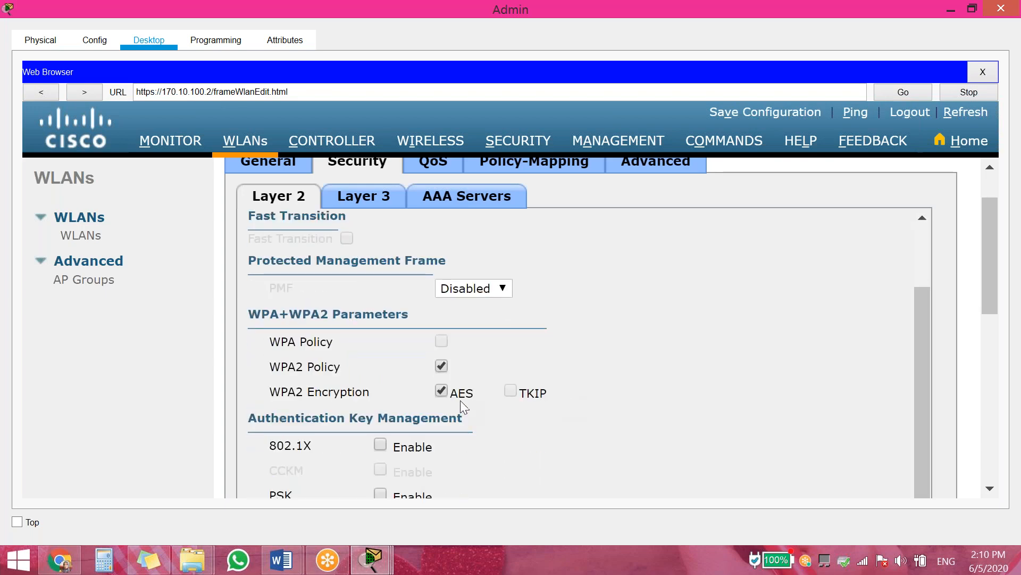
scroll(461, 400, down, 3)
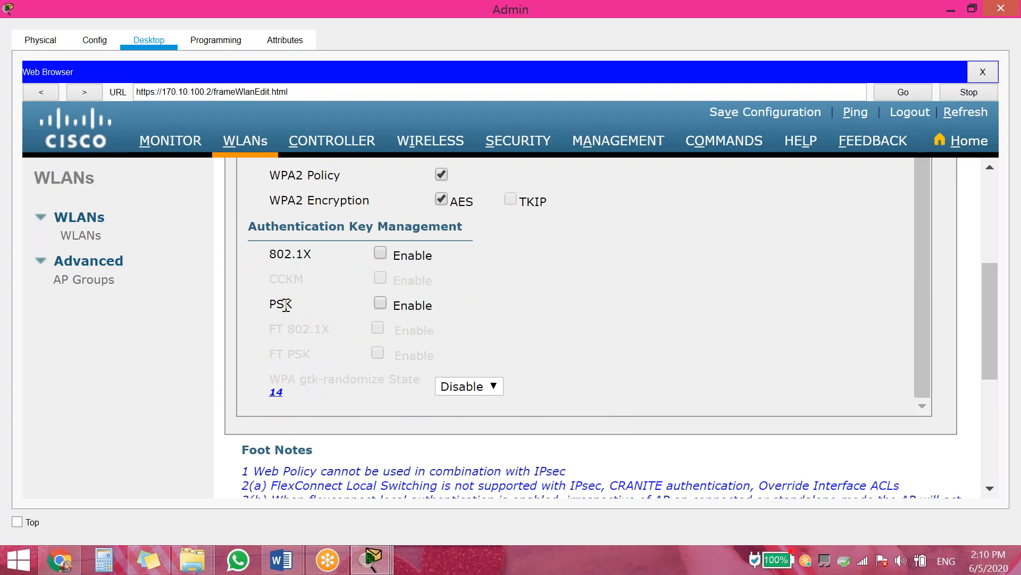
click(379, 302)
click(501, 403)
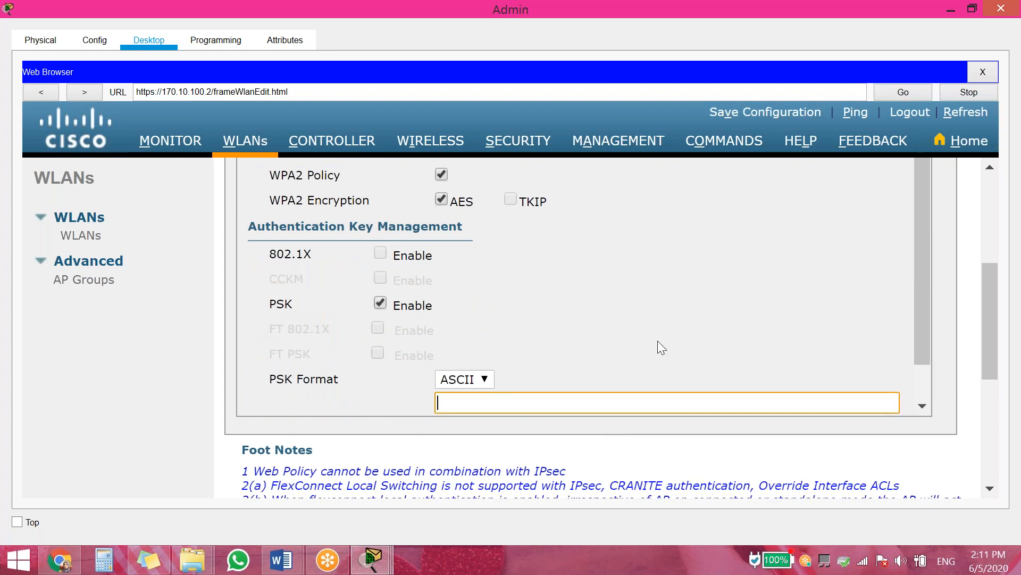
scroll(658, 342, down, 1)
text(123456)
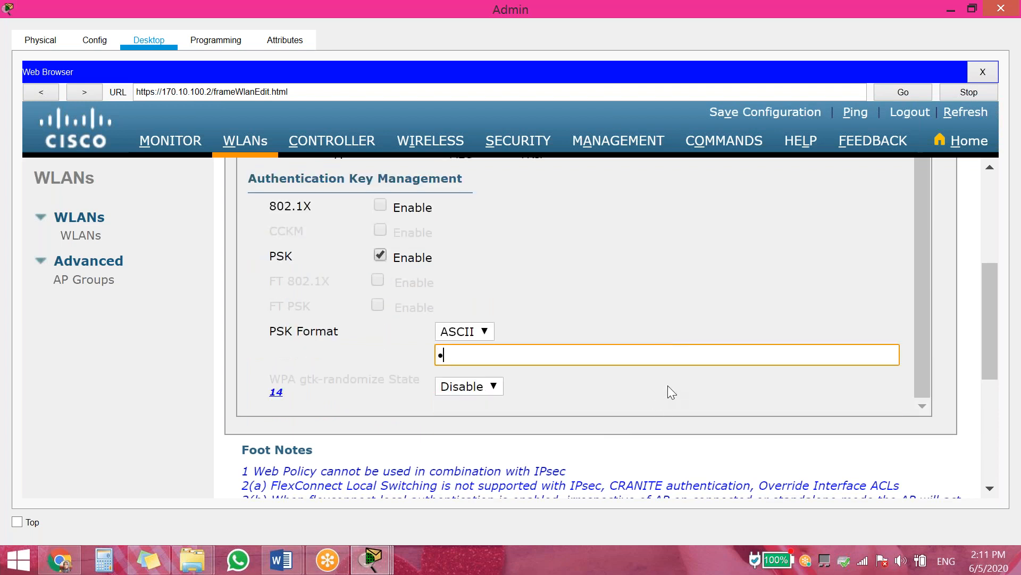
text(78)
drag(498, 354, 421, 367)
text(12345)
scroll(815, 320, up, 3)
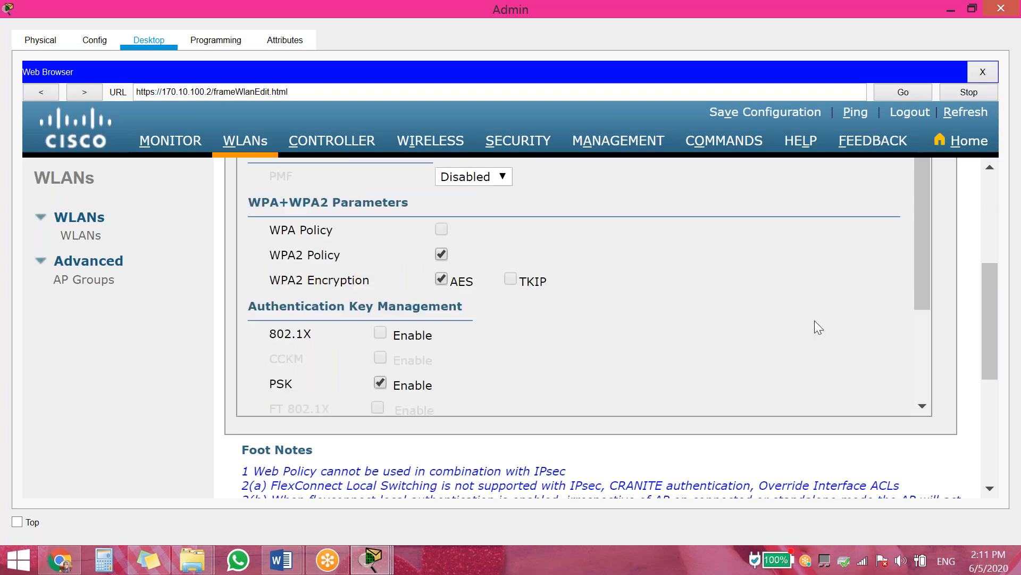
scroll(815, 321, up, 5)
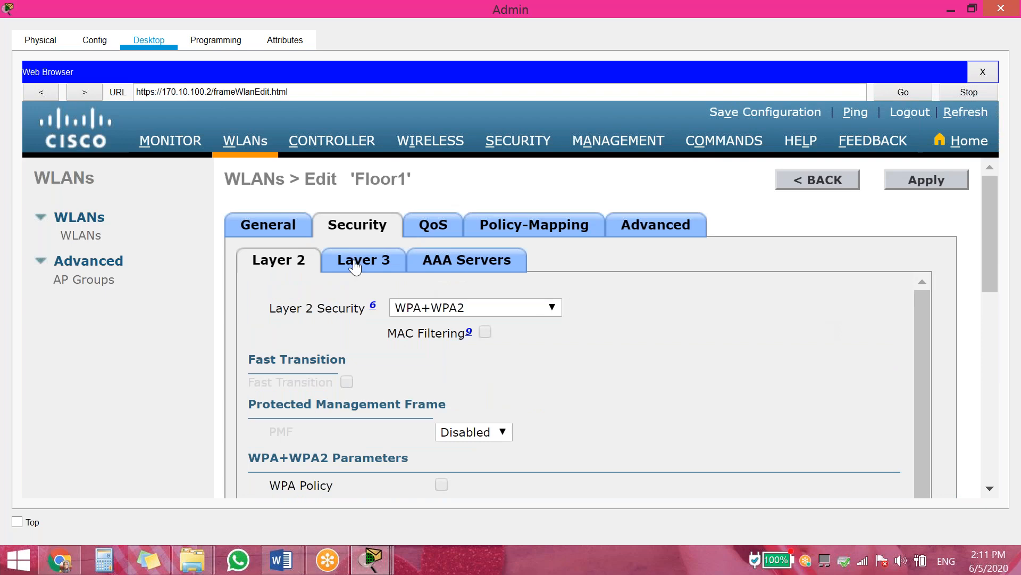
Apply, dismiss the 8–63 character warning, and re-enter an 8-character pre-shared key
click(923, 178)
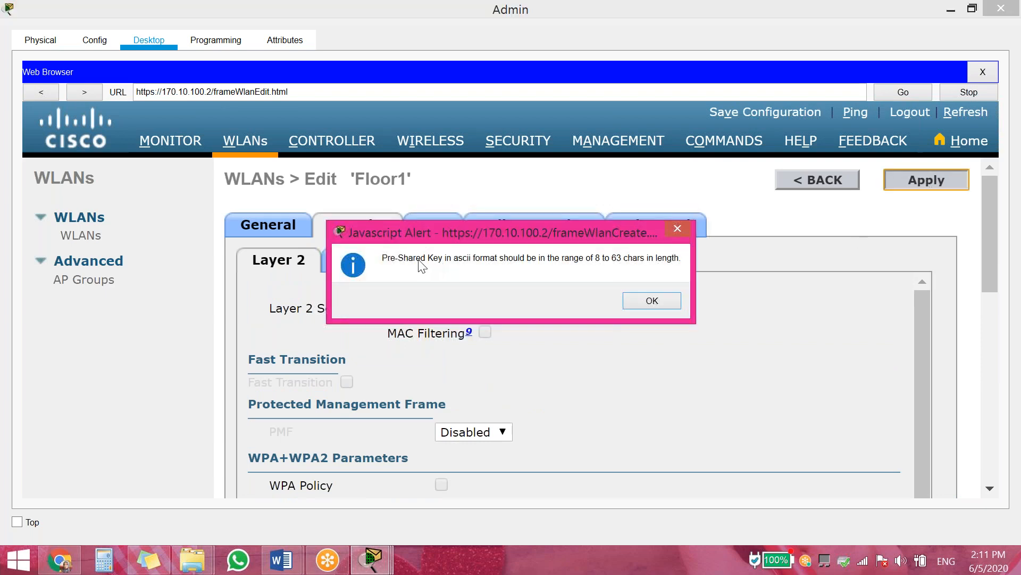
click(651, 301)
scroll(759, 332, down, 3)
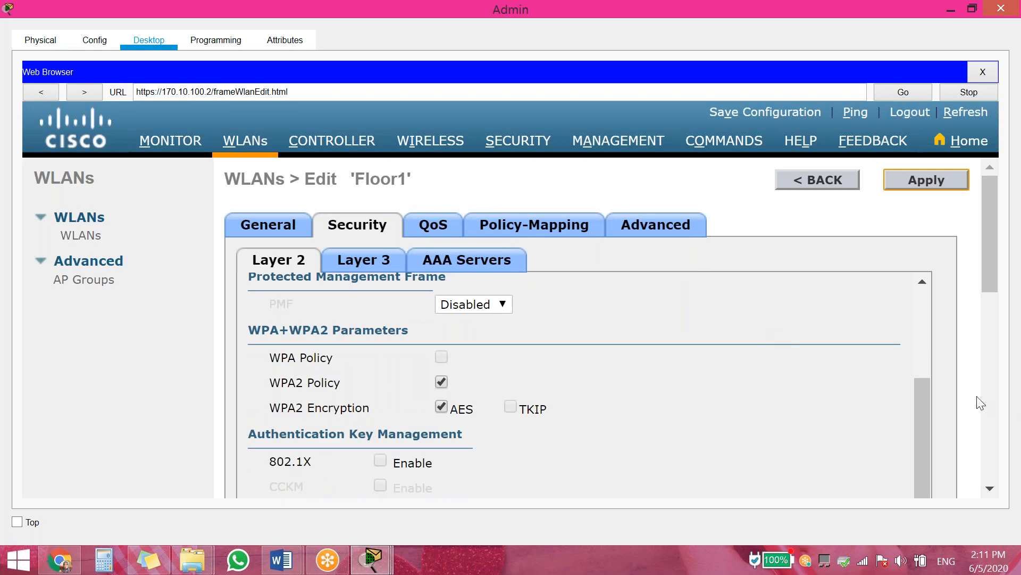
scroll(981, 403, down, 5)
click(546, 355)
text(123)
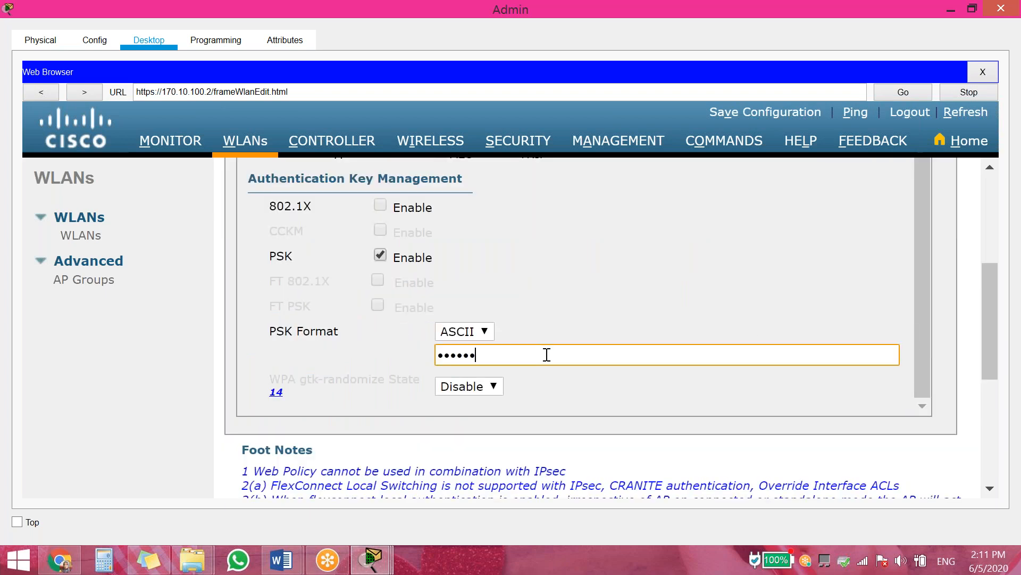
drag(544, 360, 118, 325)
text(12345678)
scroll(619, 284, up, 3)
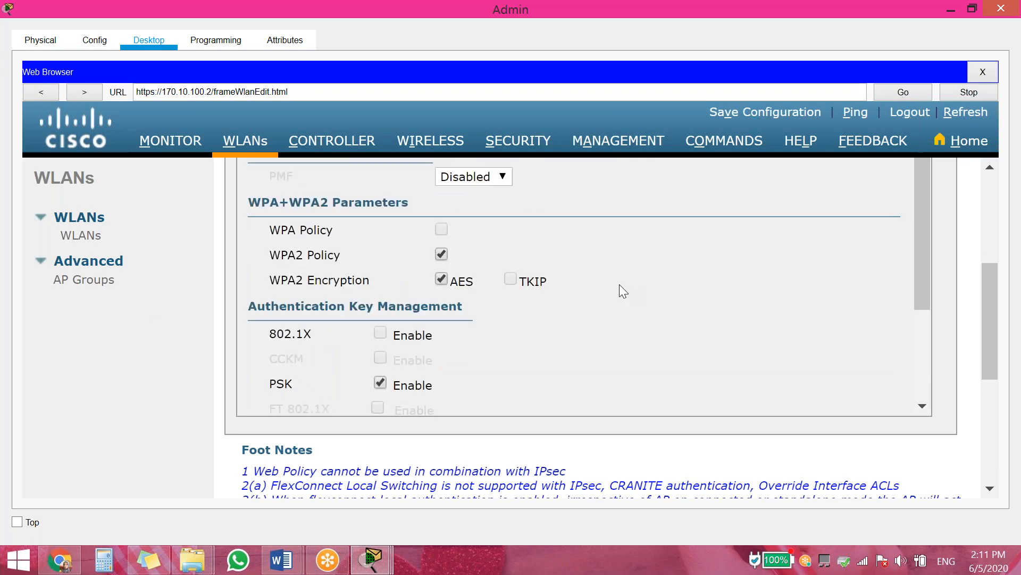
scroll(981, 321, up, 4)
scroll(786, 313, up, 2)
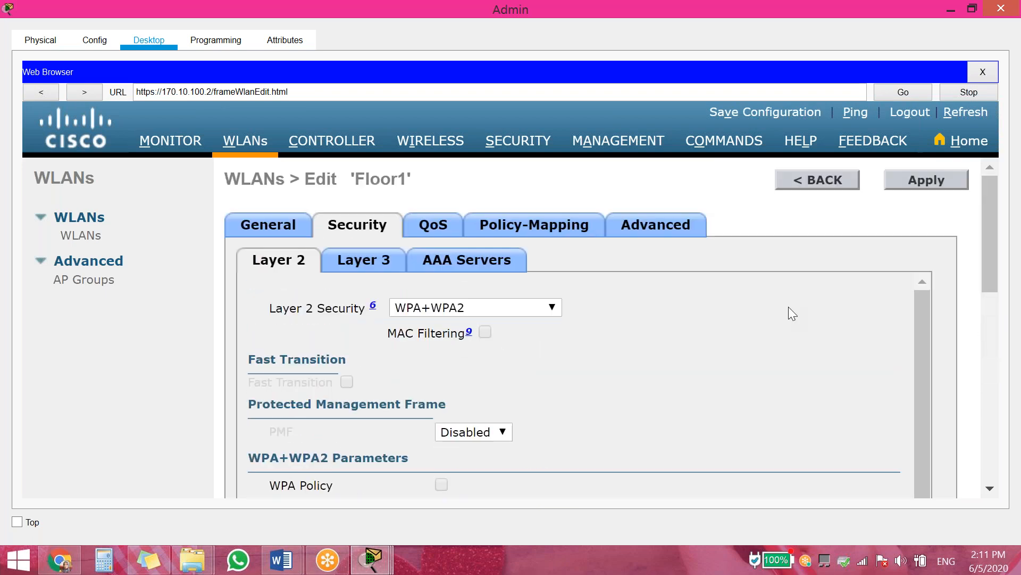
Enable FlexConnect Local Switching and Local Auth on Floor1, apply, and return to the WLAN list
click(645, 226)
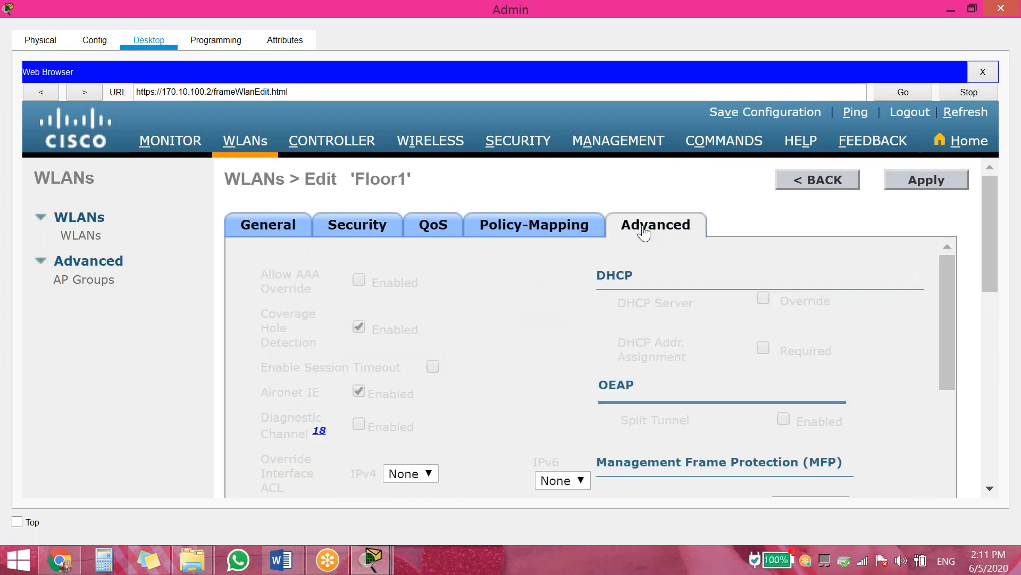
scroll(669, 390, down, 5)
scroll(978, 356, down, 2)
scroll(978, 355, down, 2)
scroll(851, 360, down, 10)
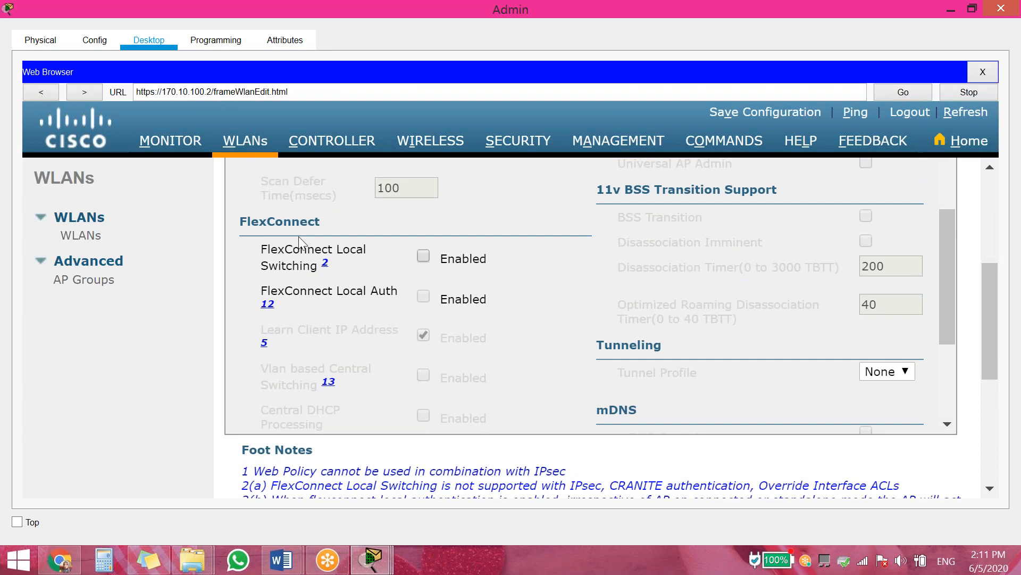
click(424, 256)
click(424, 297)
scroll(979, 374, up, 5)
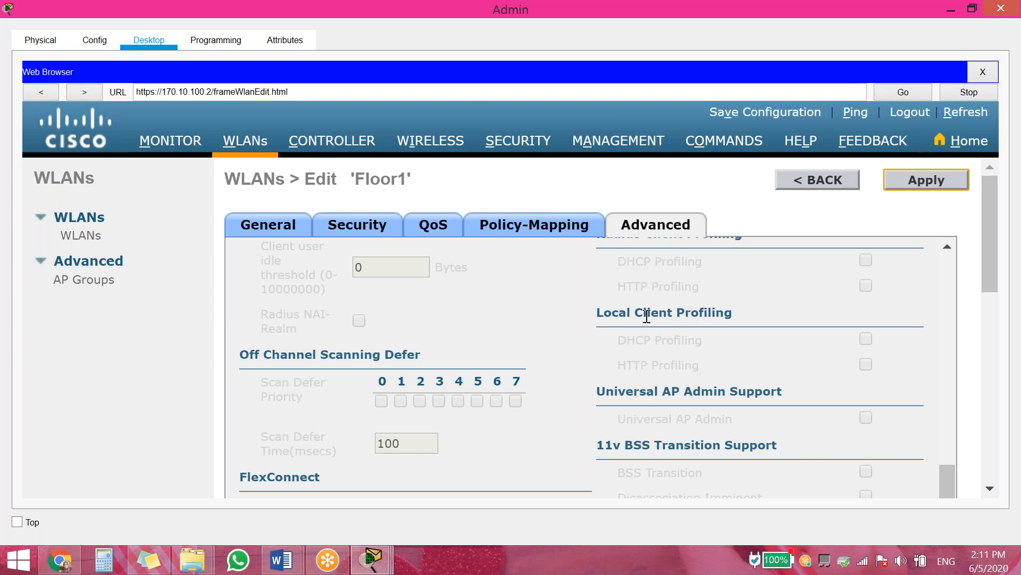
click(911, 177)
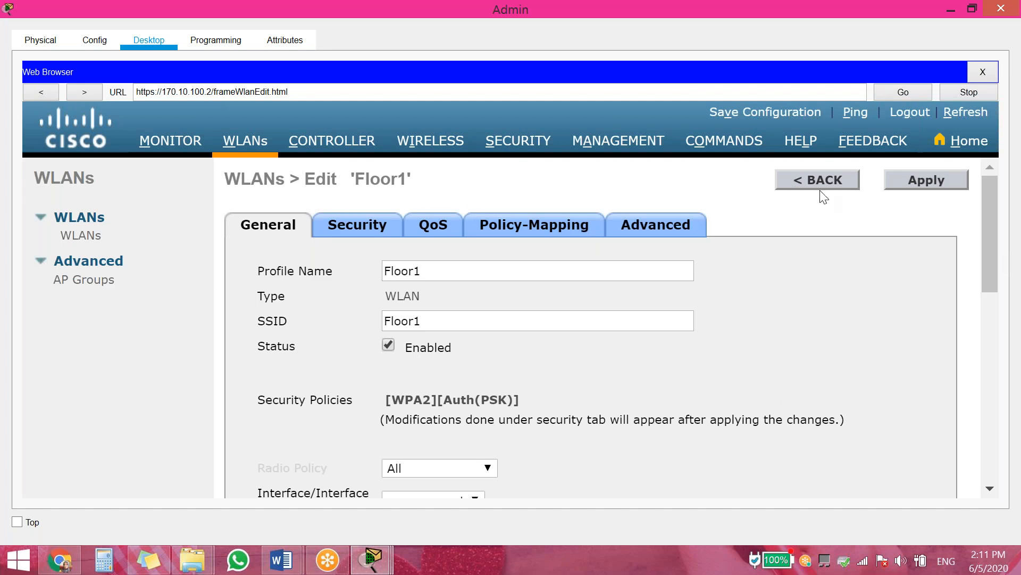
click(828, 179)
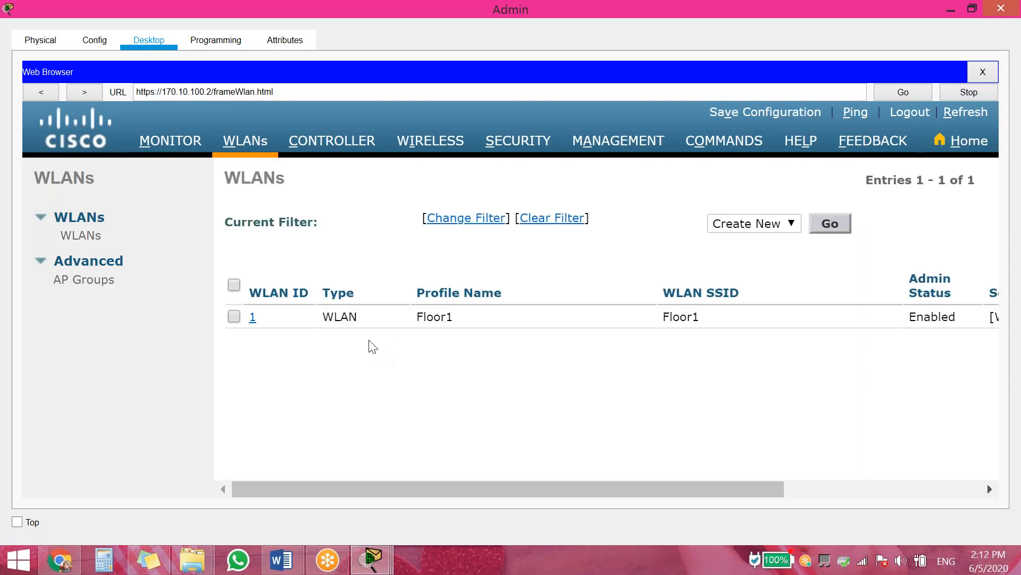
Create a new WLAN with profile name and SSID Floor2
click(830, 226)
click(482, 254)
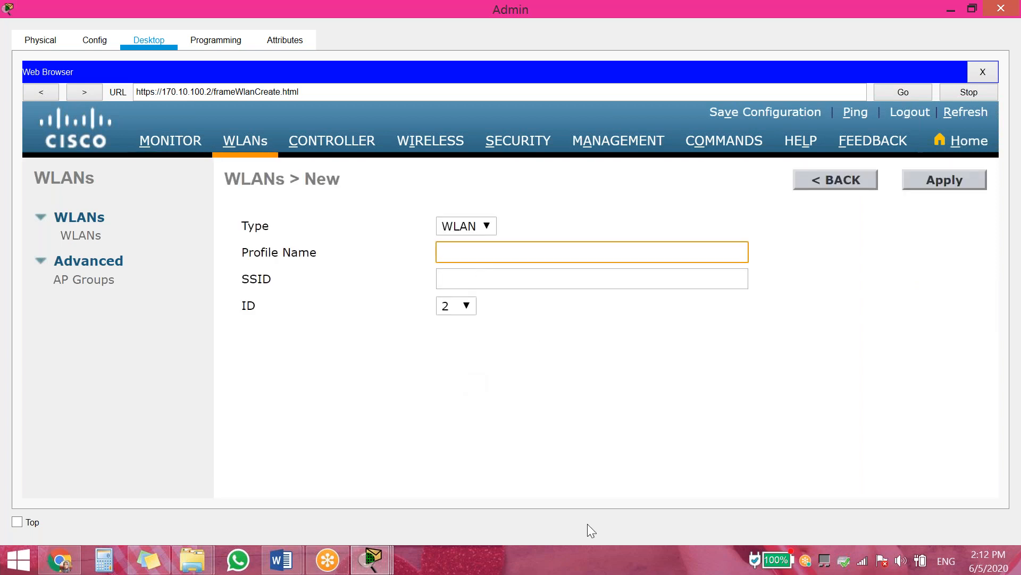
text(Floor1\)
key(BackSpace)
key(BackSpace)
text(2)
click(490, 279)
text(Floor12)
click(941, 178)
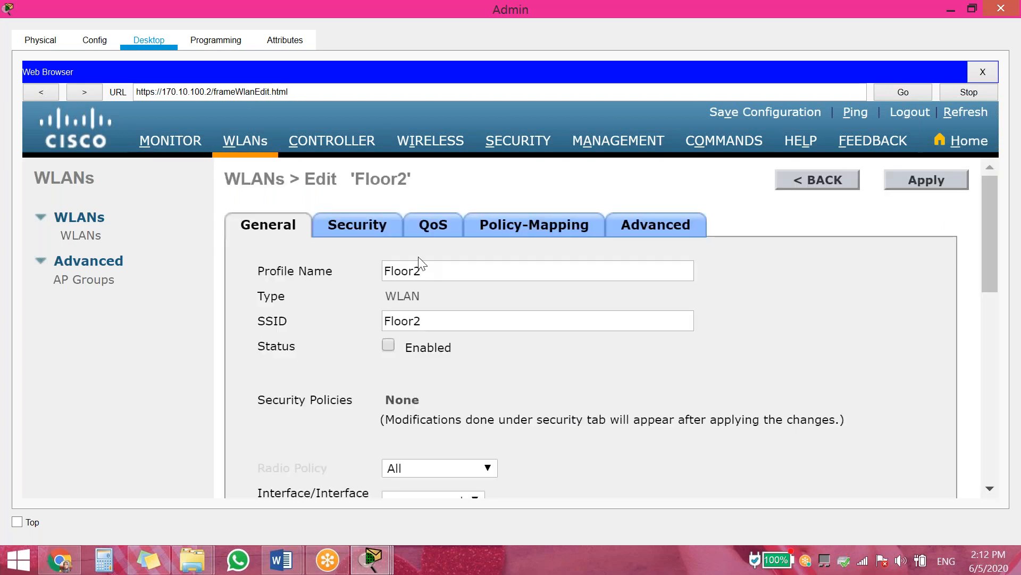
Set Floor2 to WPA+WPA2 with WPA2 policy and PSK using a pre-shared key
click(375, 230)
click(422, 308)
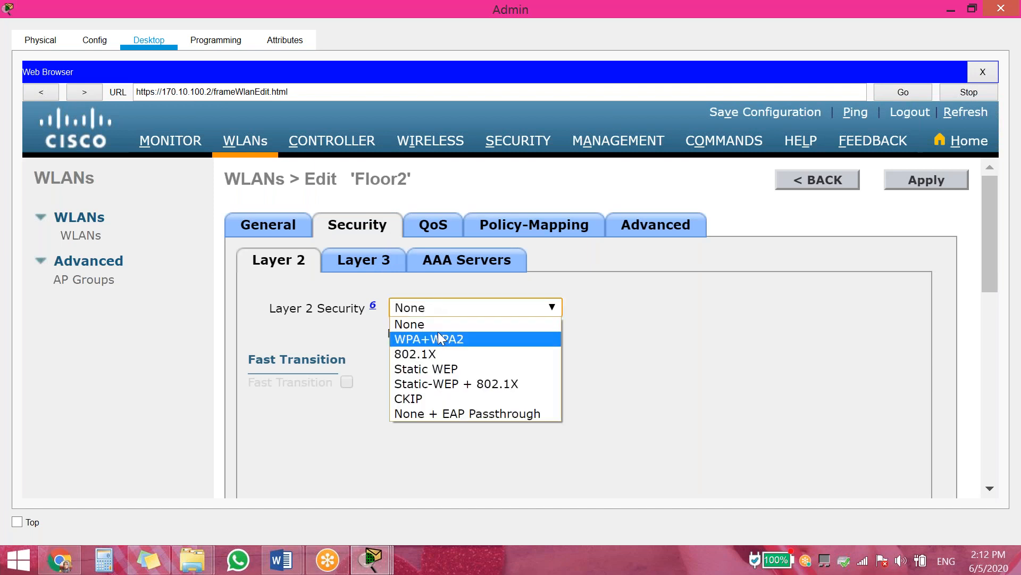
click(438, 338)
scroll(416, 388, down, 2)
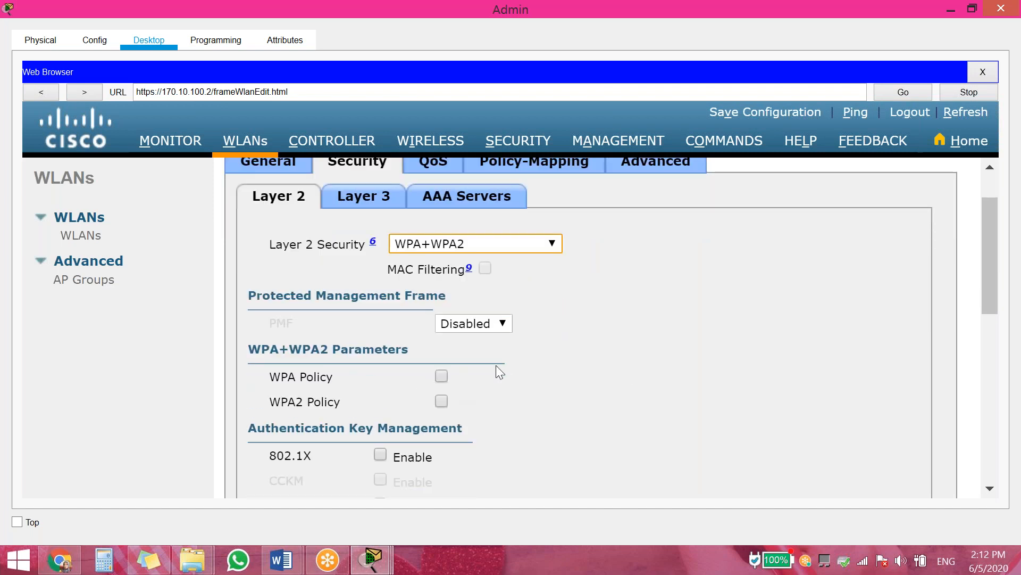
click(444, 406)
scroll(596, 404, down, 3)
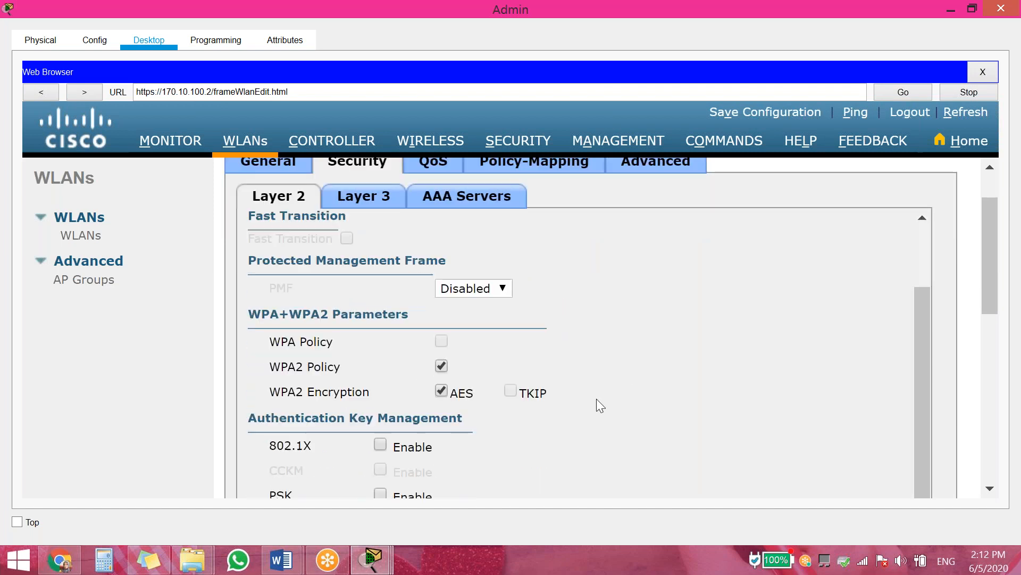
scroll(845, 401, down, 8)
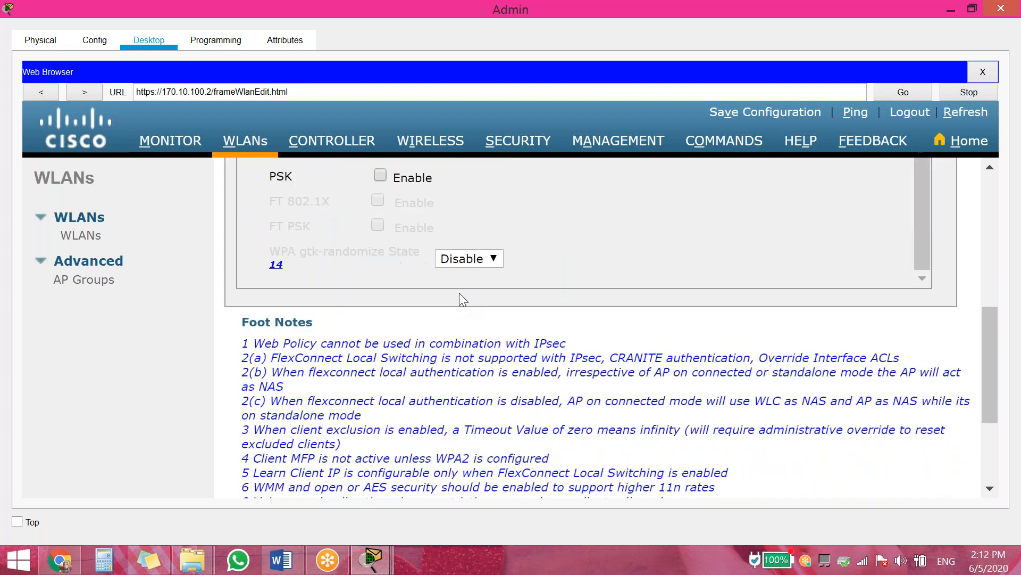
scroll(367, 283, up, 4)
click(379, 301)
click(478, 401)
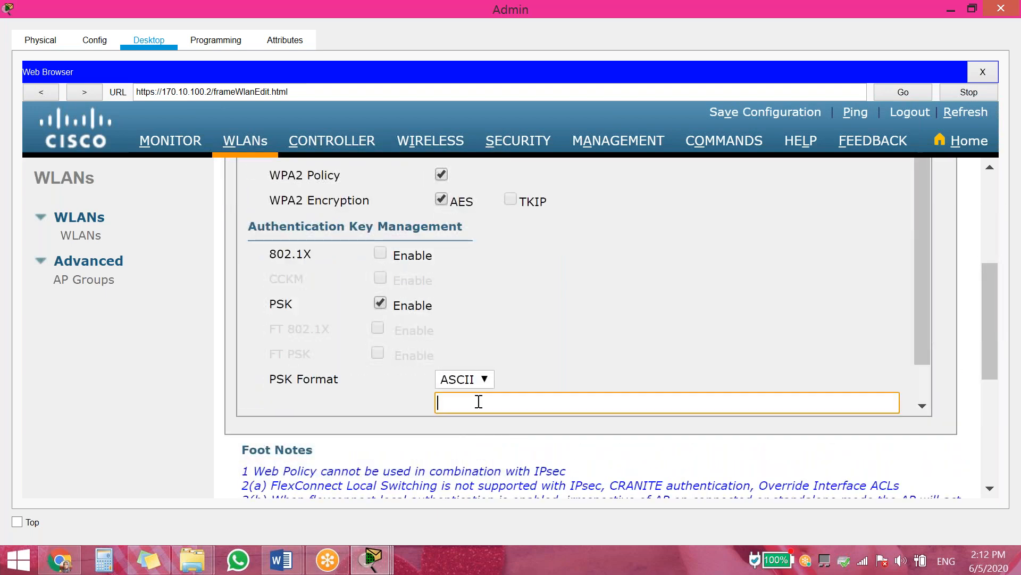
text(••••••••)
scroll(780, 403, up, 10)
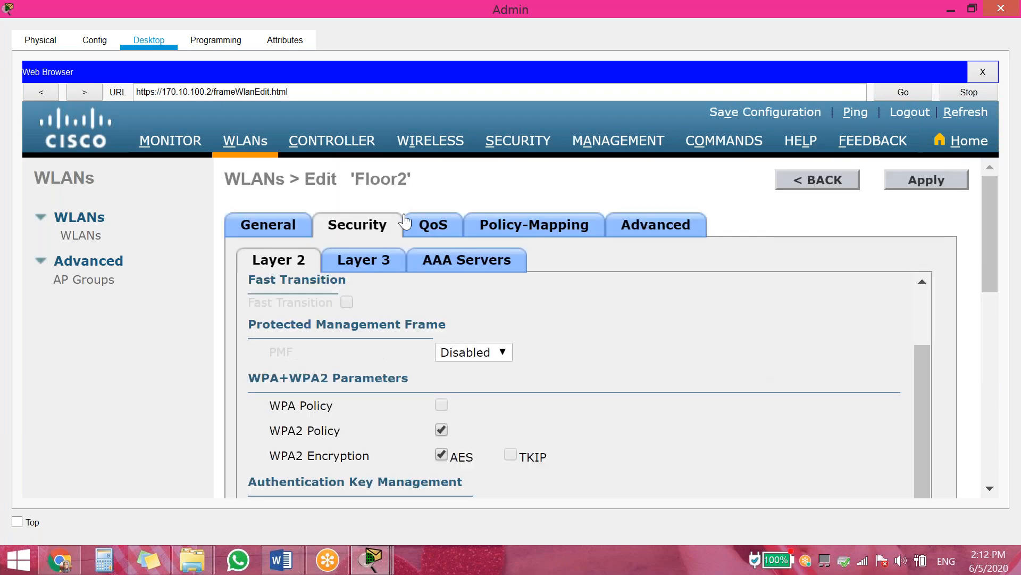
Enable FlexConnect local switching on Floor2, apply, and return to the WLAN list
click(668, 229)
scroll(801, 253, down, 10)
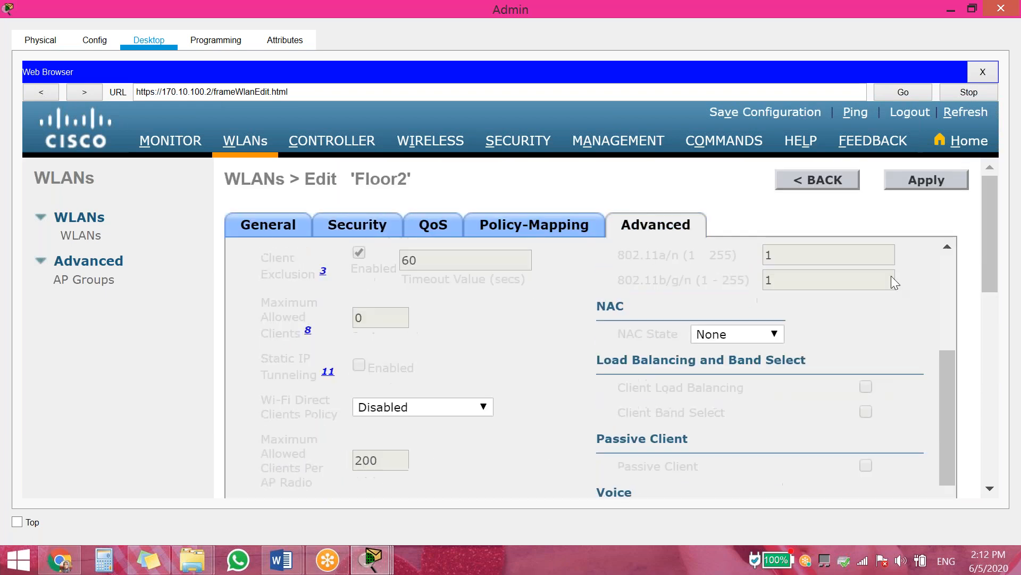
scroll(786, 381, down, 3)
click(423, 273)
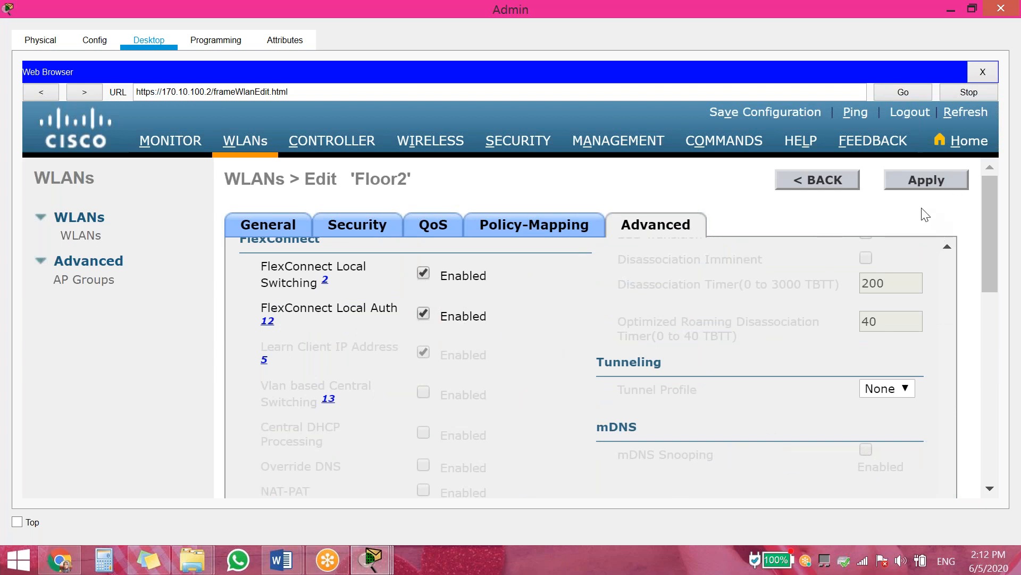
click(925, 182)
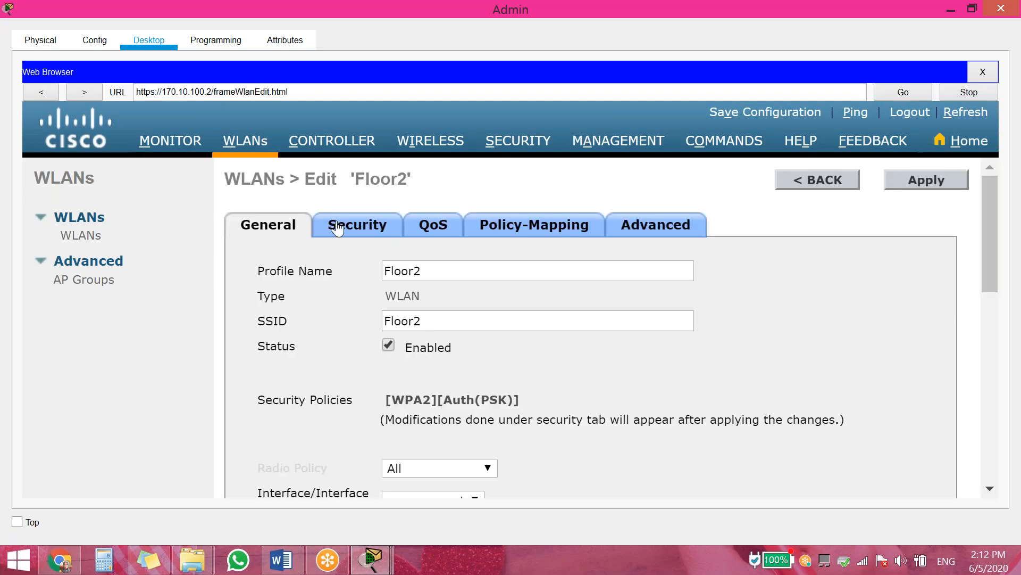
click(800, 181)
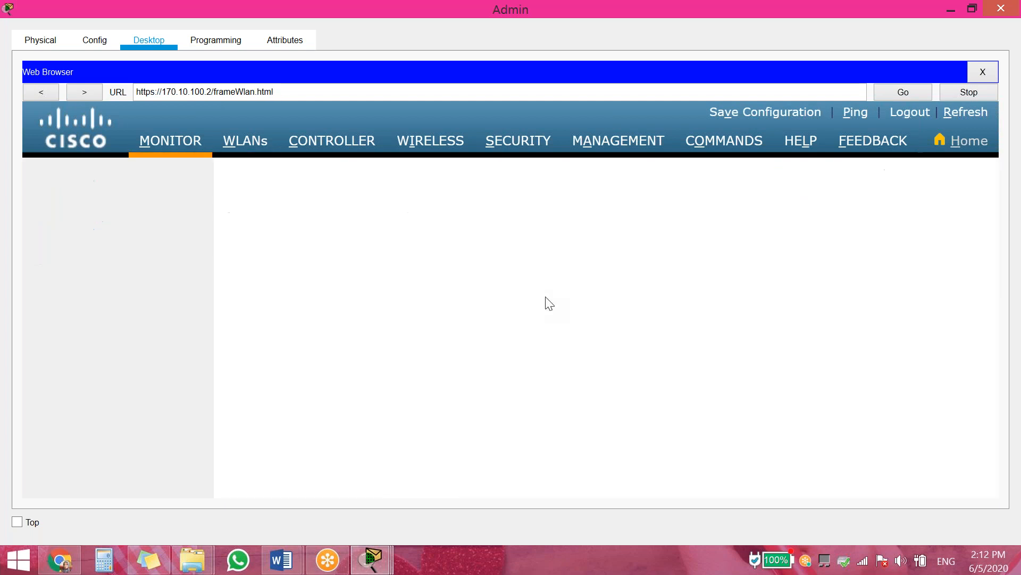
Add WLAN ID 3 with profile name 'Floor3' and SSID 'Floor3', and apply it
click(831, 233)
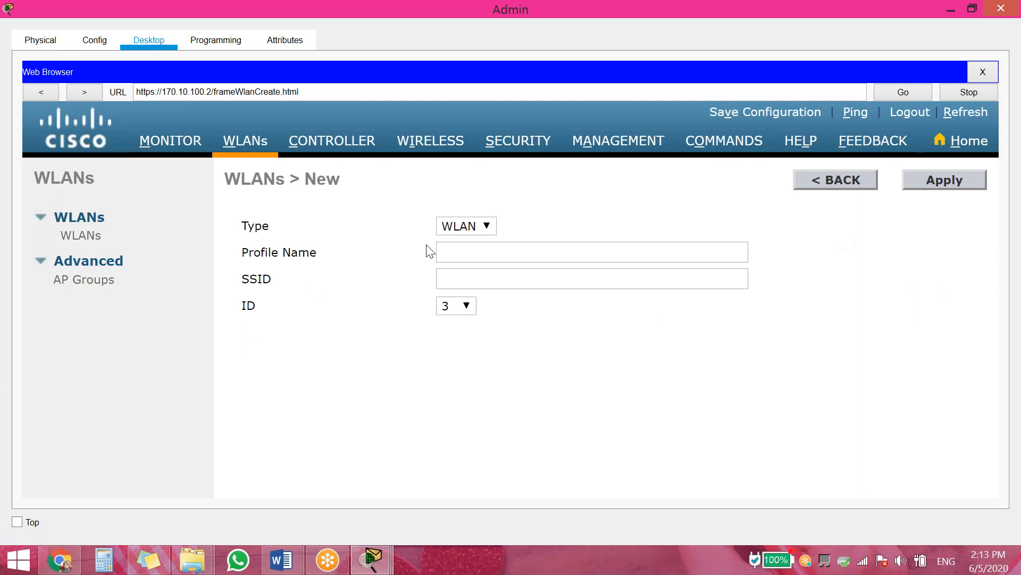
click(479, 253)
text(Floor1)
key(BackSpace)
text(3)
click(494, 281)
text(Floor1)
key(BackSpace)
text(3)
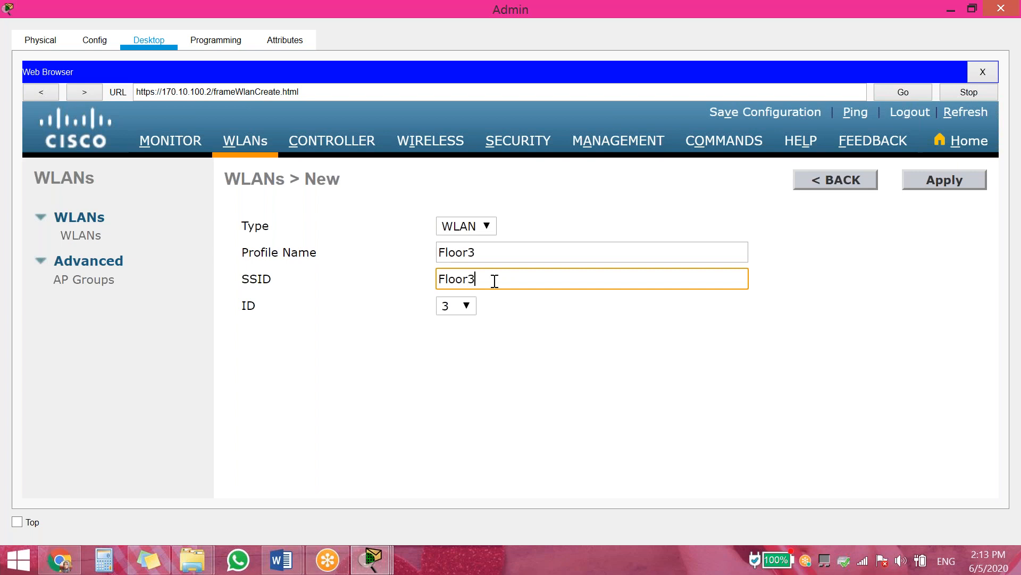
click(950, 184)
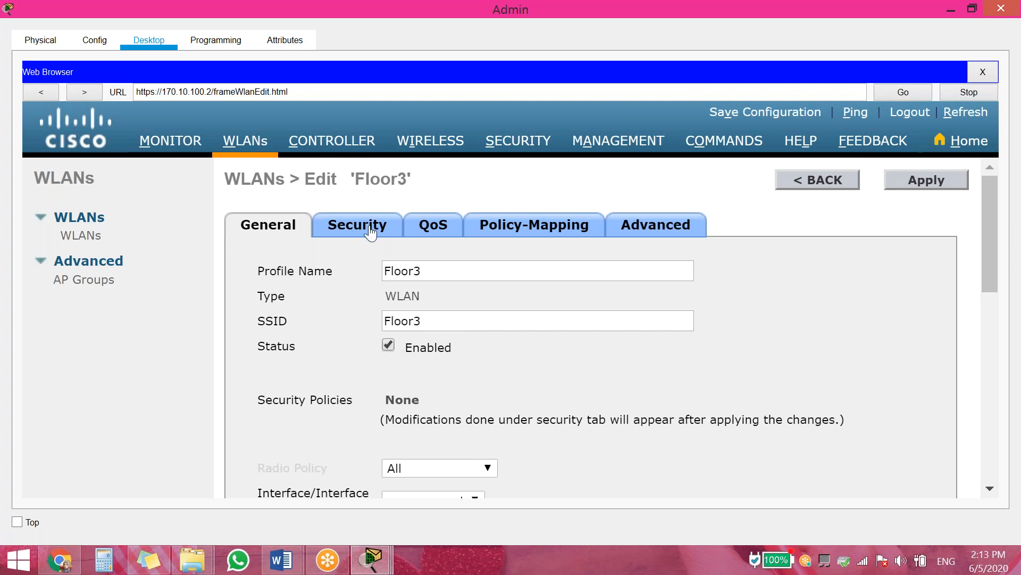
Set Floor3's Layer 2 security to WPA+WPA2 with PSK and enter the pre-shared key
click(372, 230)
click(435, 307)
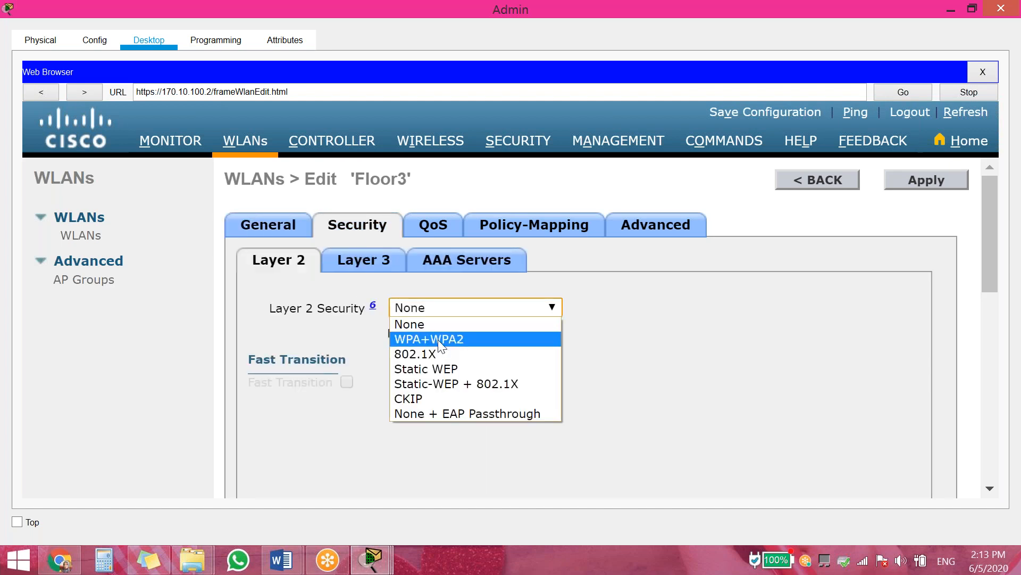
click(436, 340)
scroll(598, 372, down, 3)
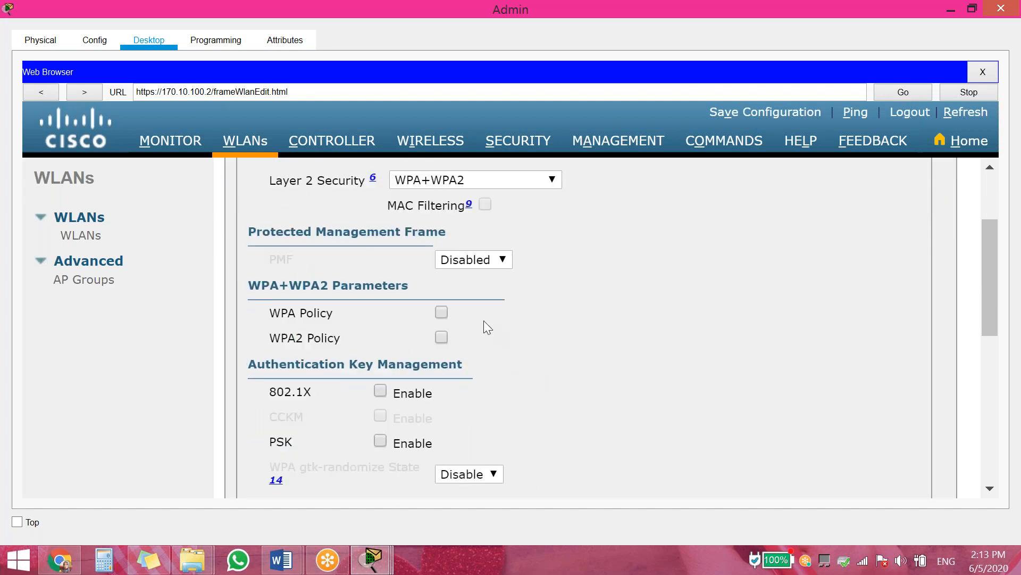
scroll(511, 335, down, 4)
scroll(468, 319, up, 4)
scroll(695, 359, down, 5)
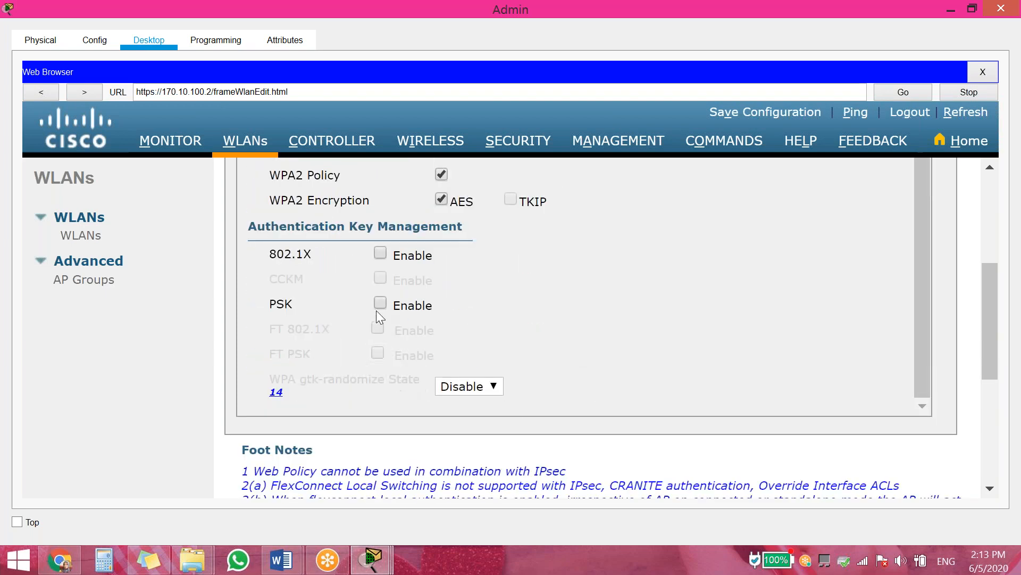
click(380, 302)
click(496, 403)
text(••••••••)
scroll(962, 379, up, 10)
Enable FlexConnect Local Switching and Local Auth on Floor3, apply, and go back
click(673, 233)
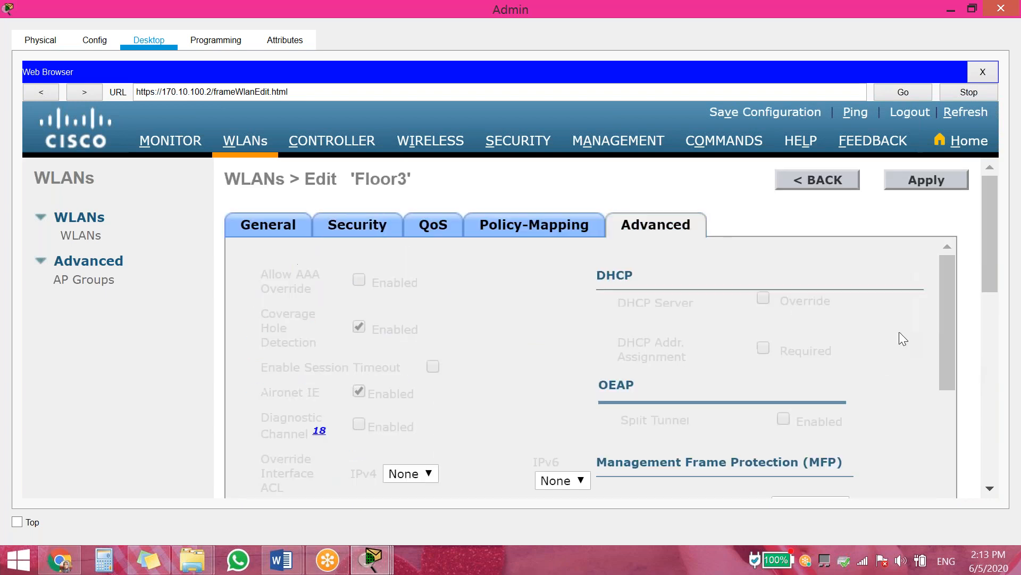
scroll(904, 335, down, 5)
scroll(551, 362, down, 5)
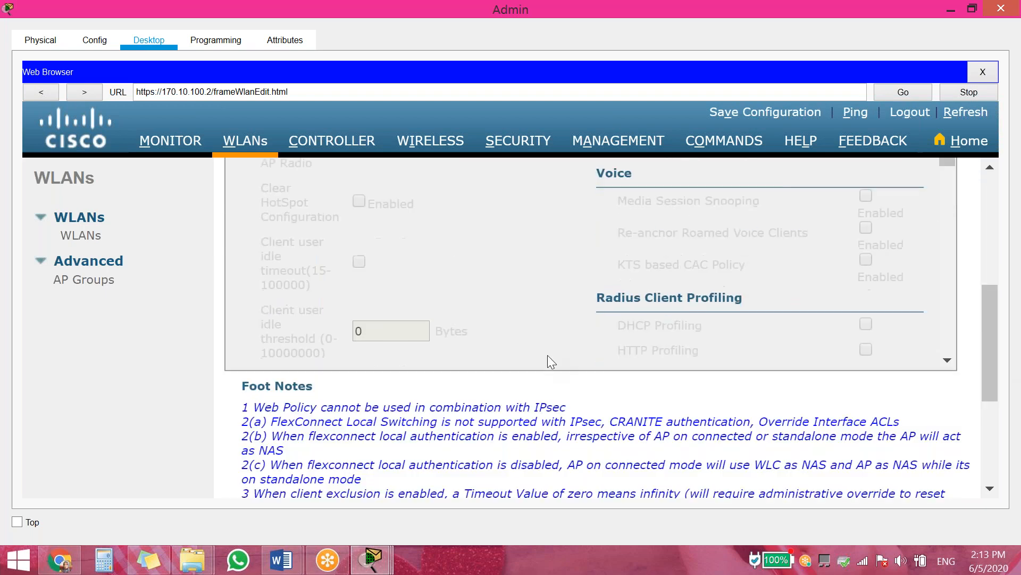
scroll(646, 254, up, 2)
scroll(607, 246, down, 4)
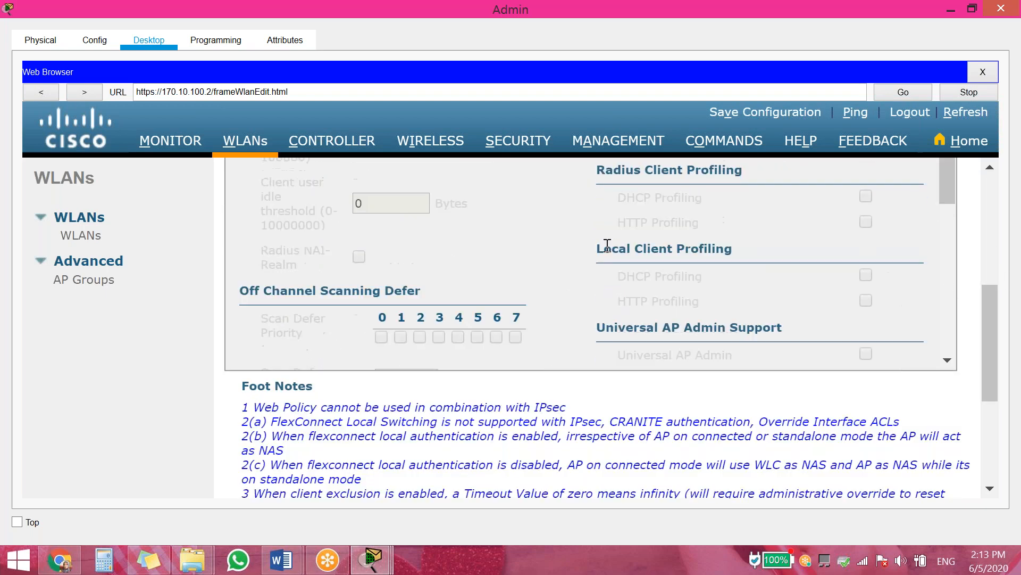
scroll(608, 245, down, 3)
click(423, 256)
click(423, 296)
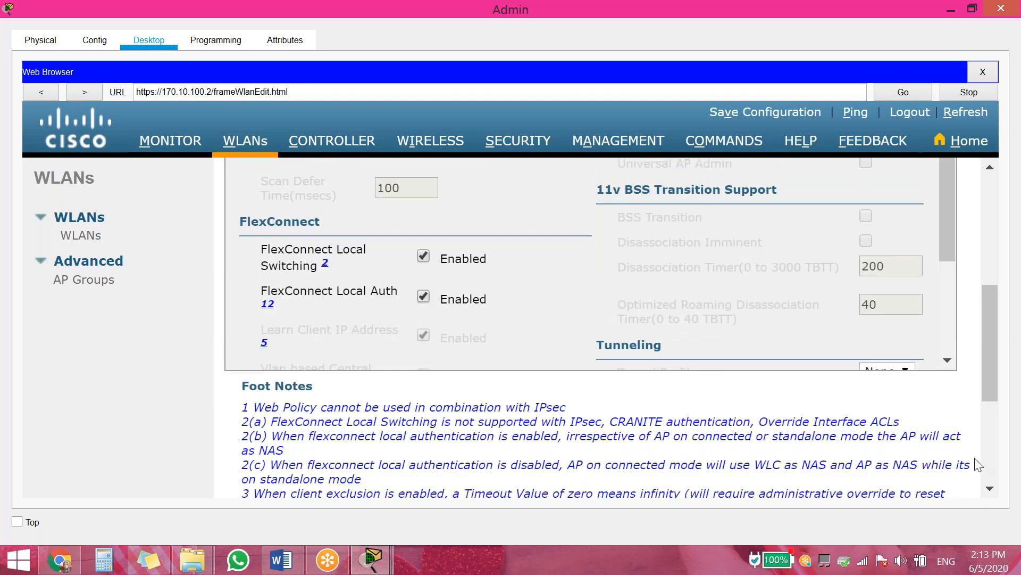
scroll(977, 464, up, 10)
click(944, 180)
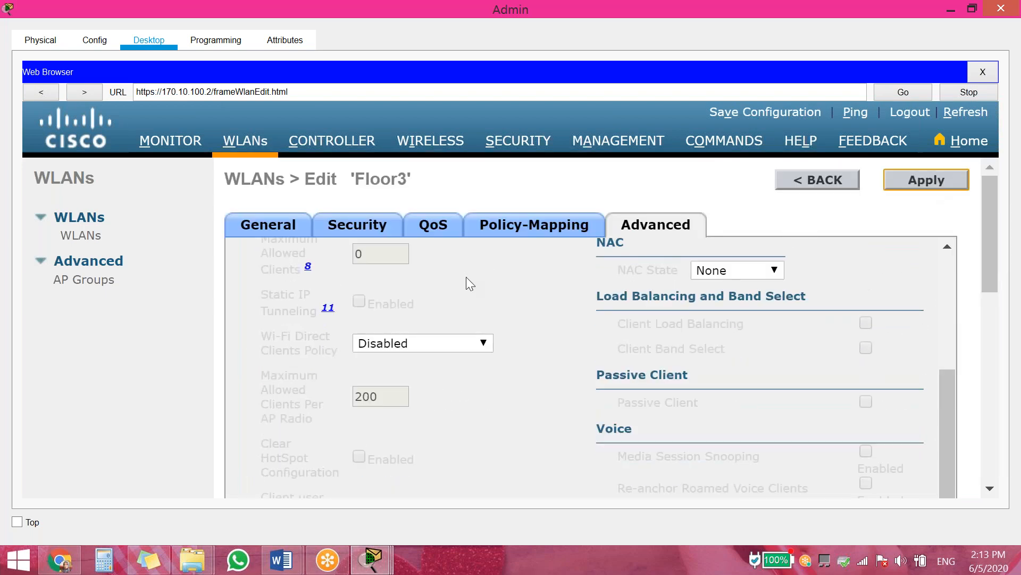
click(825, 180)
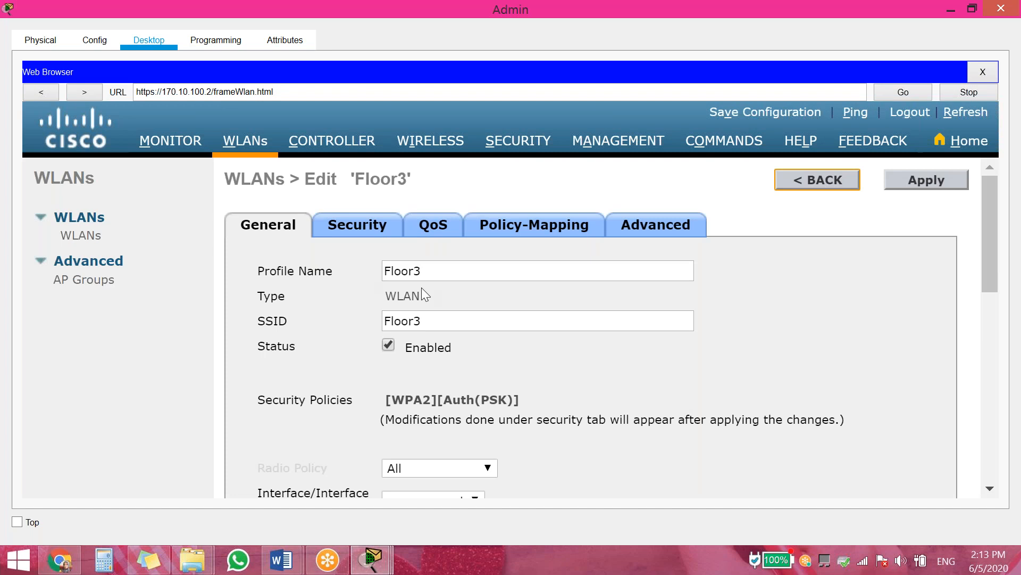
From the WLAN list, add WLAN ID 4 with profile name and SSID 'Floor4', and apply it
click(969, 142)
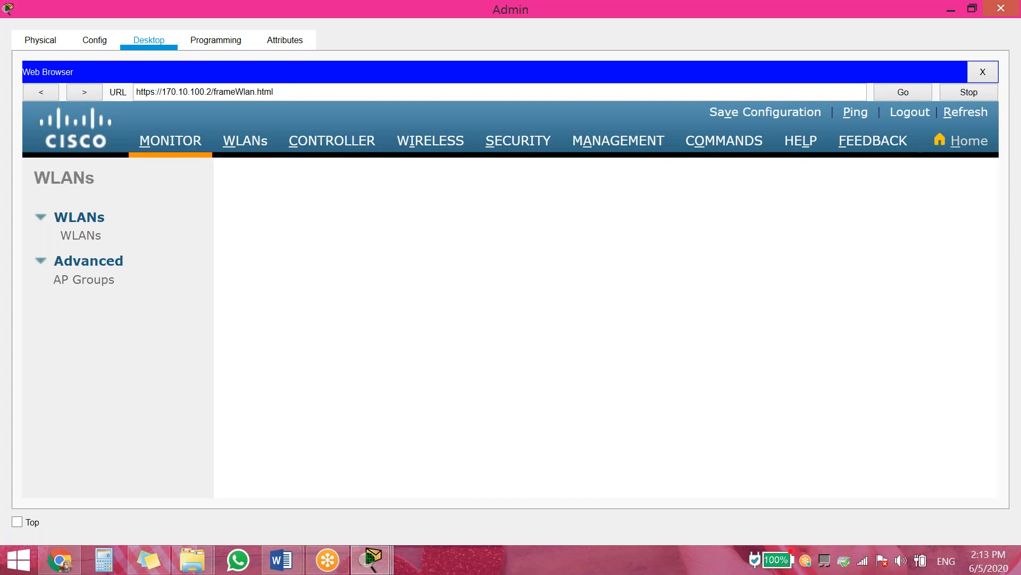
click(830, 223)
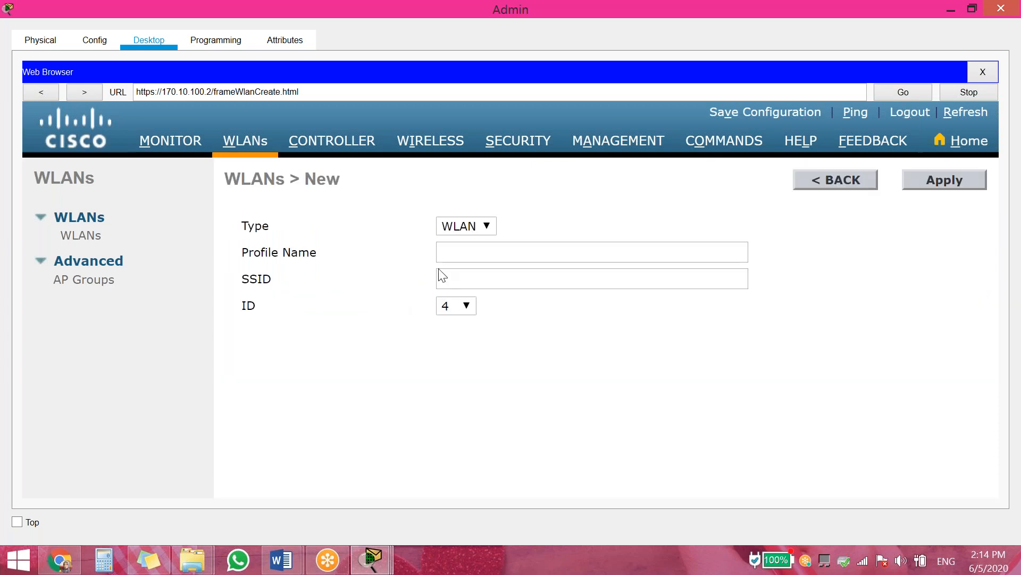
text(Floor1)
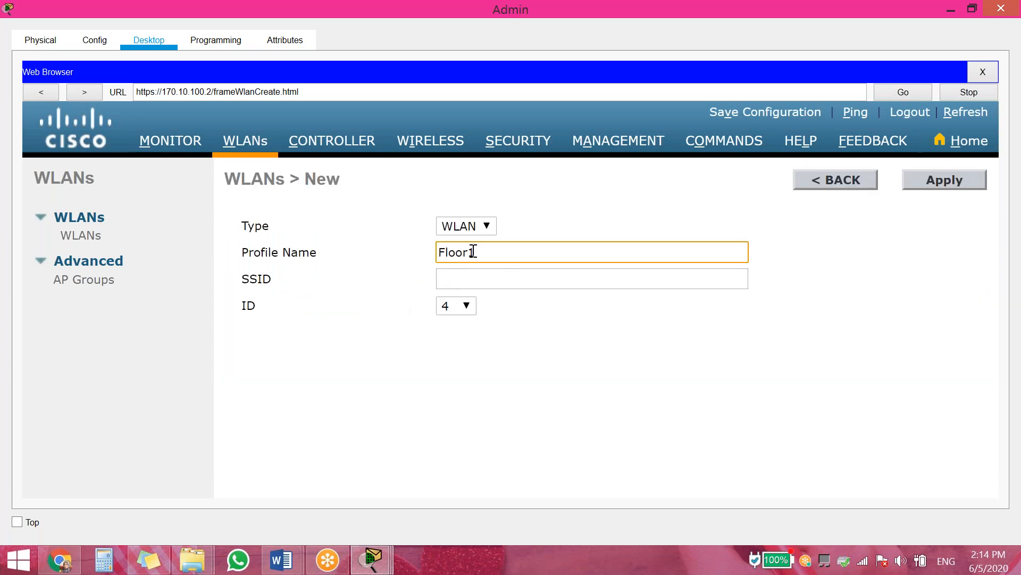
drag(478, 251, 470, 252)
text(4)
click(474, 279)
text(Floor1)
drag(475, 279, 470, 280)
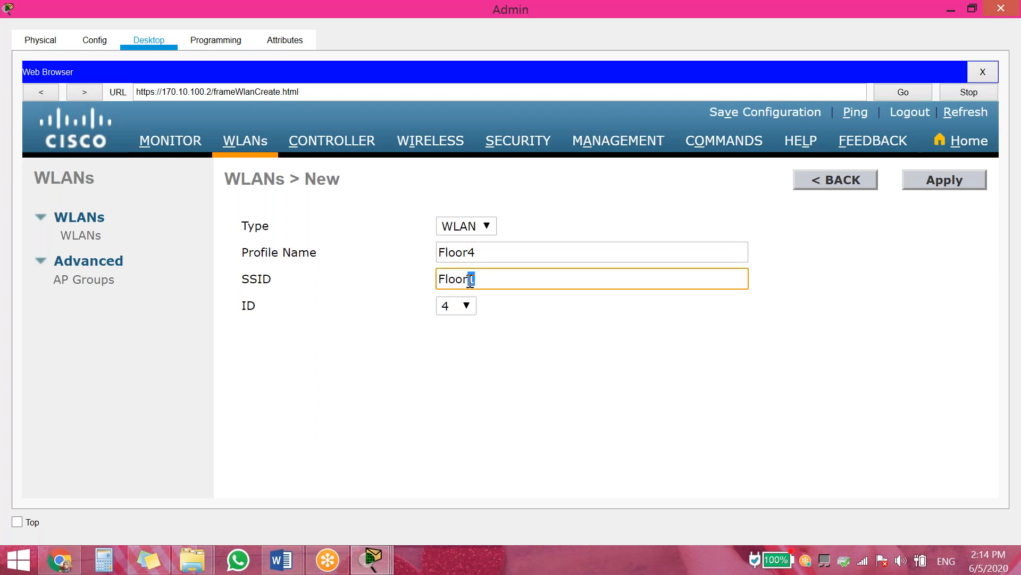
text(4)
click(948, 181)
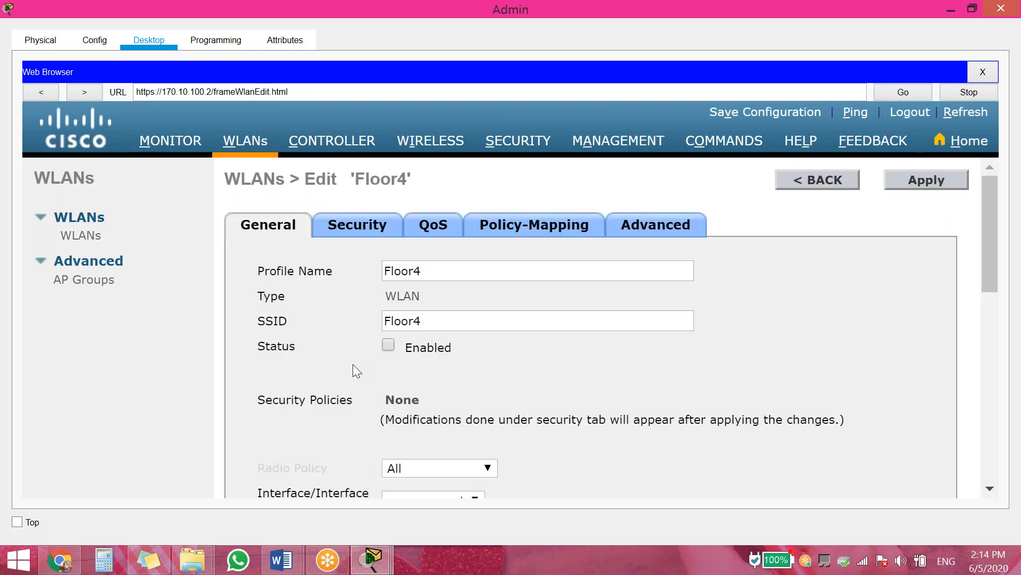
Set Floor4's Layer 2 security to WPA+WPA2 with WPA2 policy, PSK, and the pre-shared key
click(389, 344)
click(361, 238)
click(433, 309)
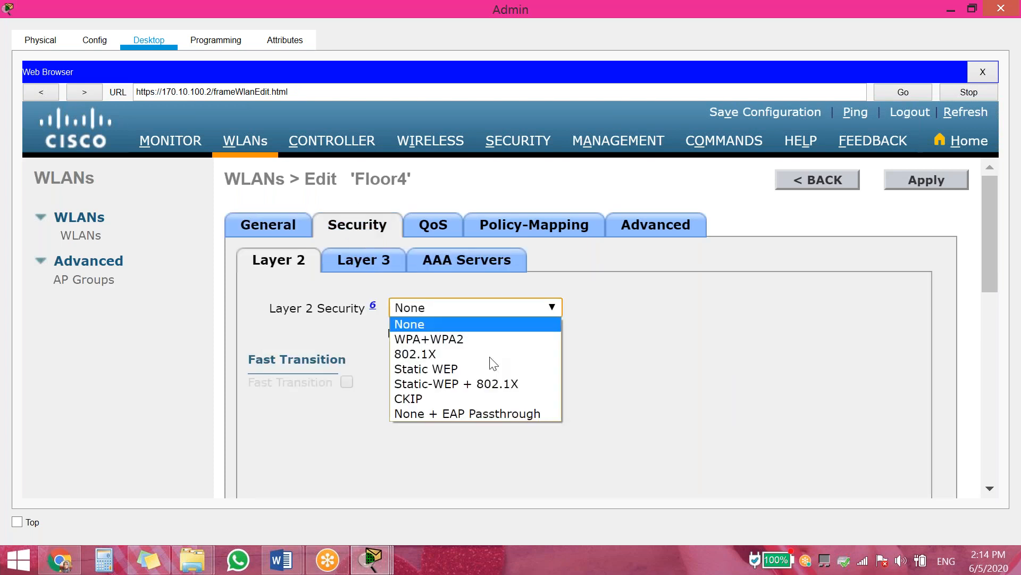
click(487, 340)
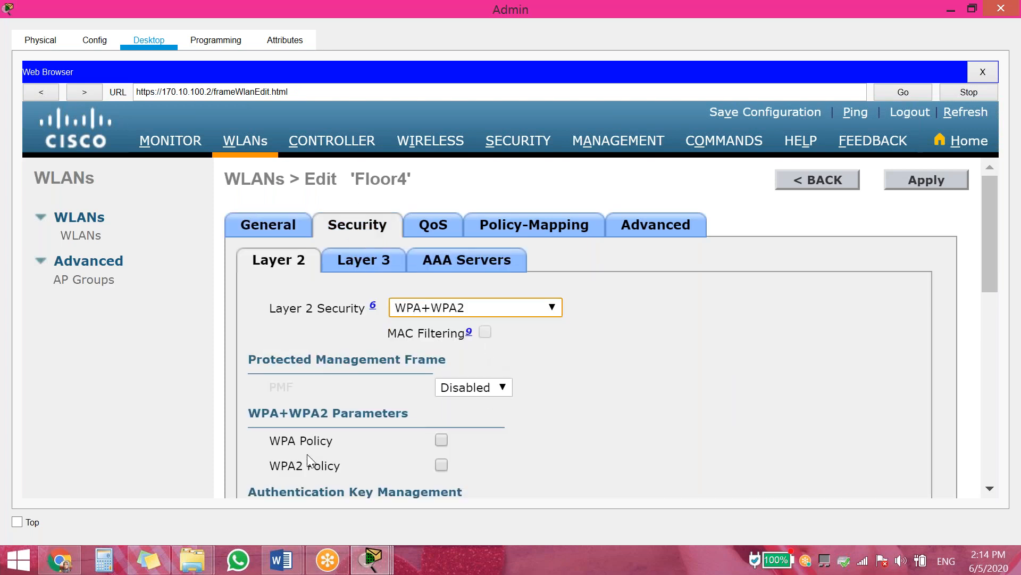
click(443, 463)
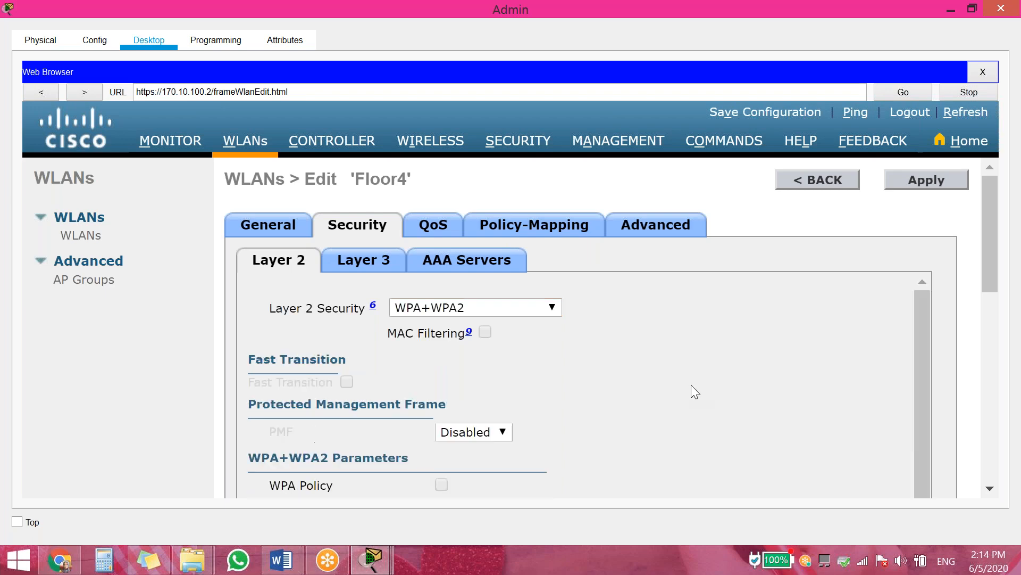
scroll(691, 385, down, 2)
scroll(887, 409, down, 5)
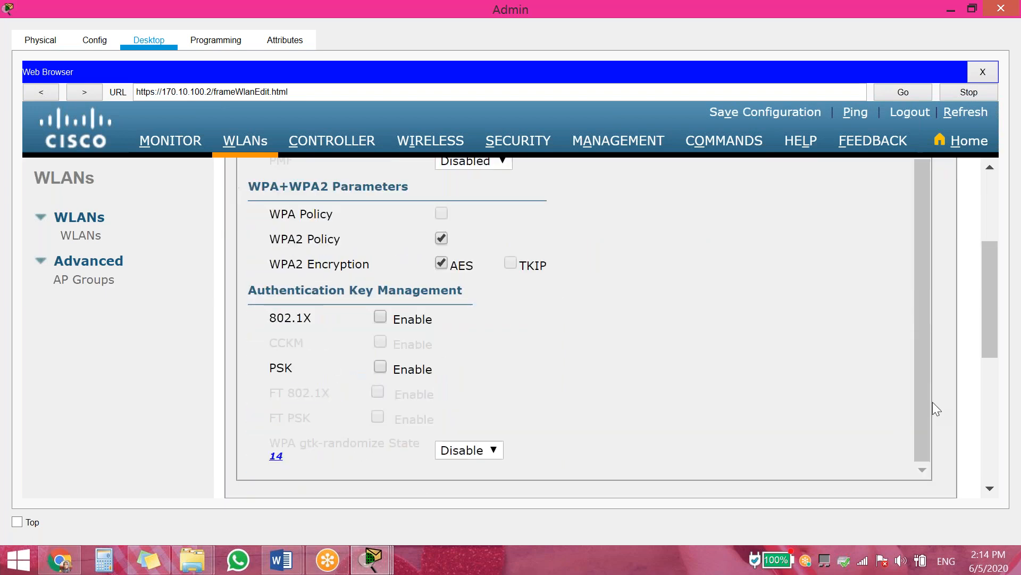
click(381, 302)
click(536, 404)
text(cisco)
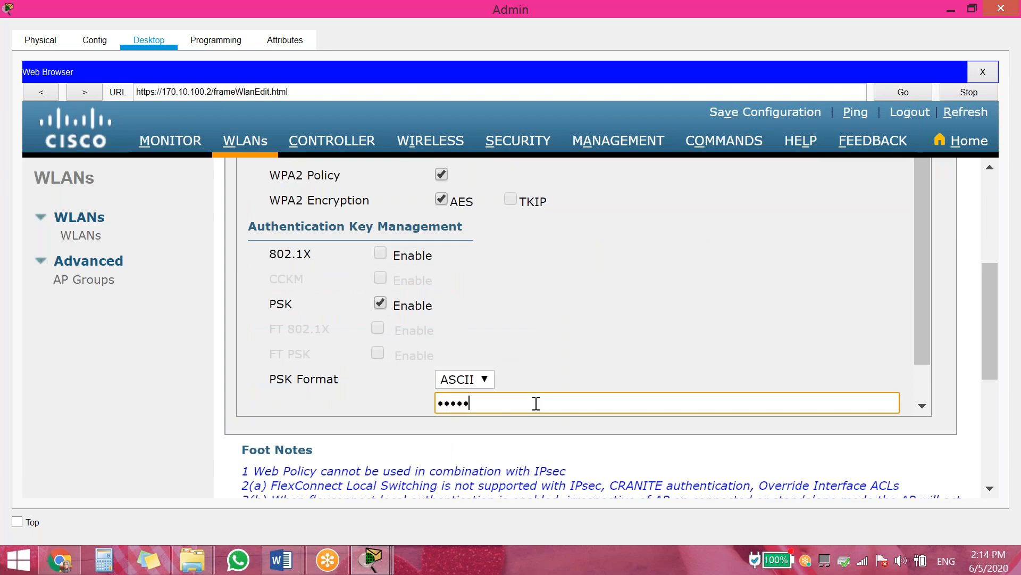
text(1123)
scroll(940, 326, up, 5)
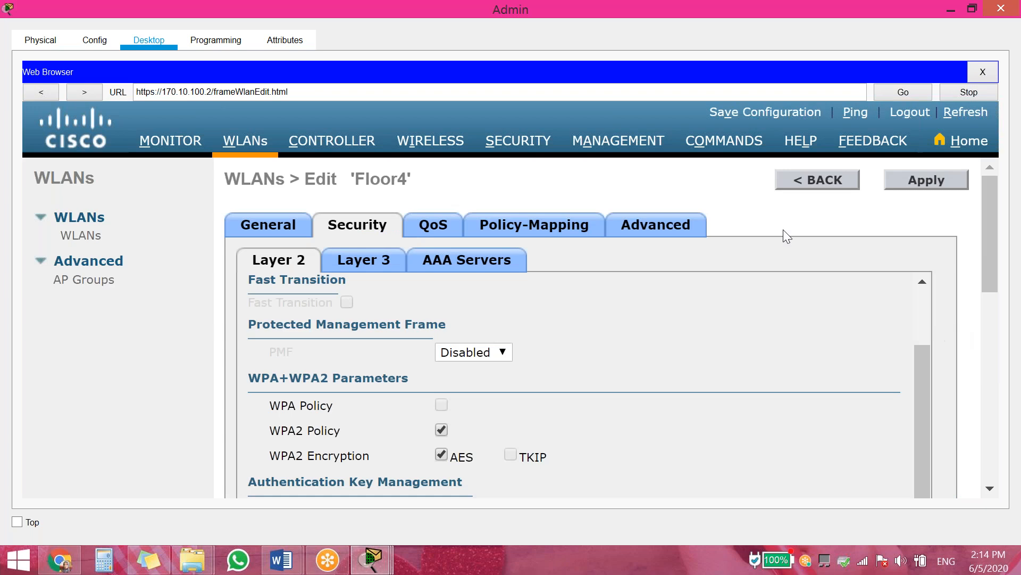
Enable FlexConnect Local Switching and Local Auth on Floor4, apply, confirm, and return to the WLAN list
click(635, 234)
scroll(979, 327, down, 10)
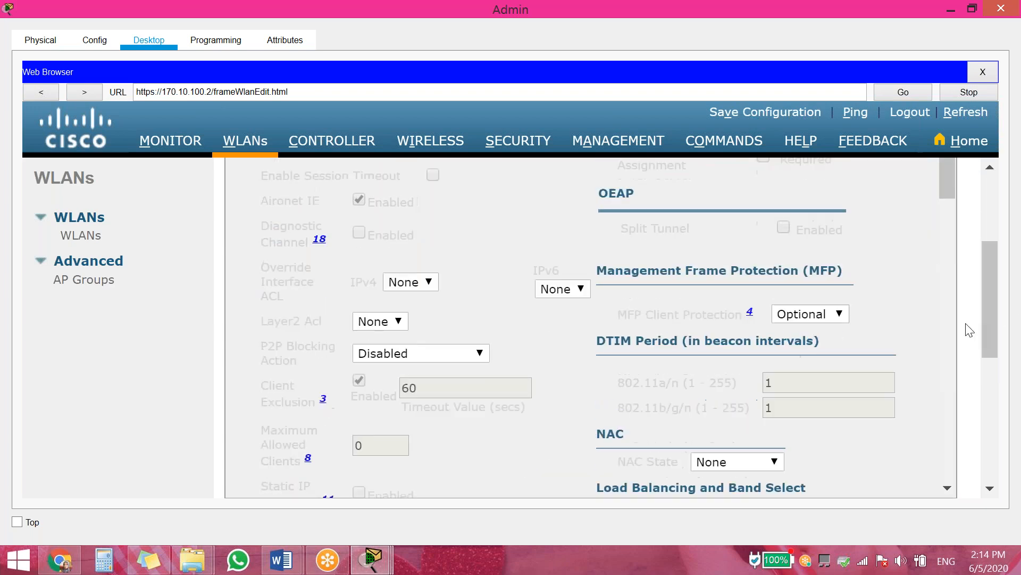
scroll(528, 232, down, 5)
scroll(509, 228, down, 3)
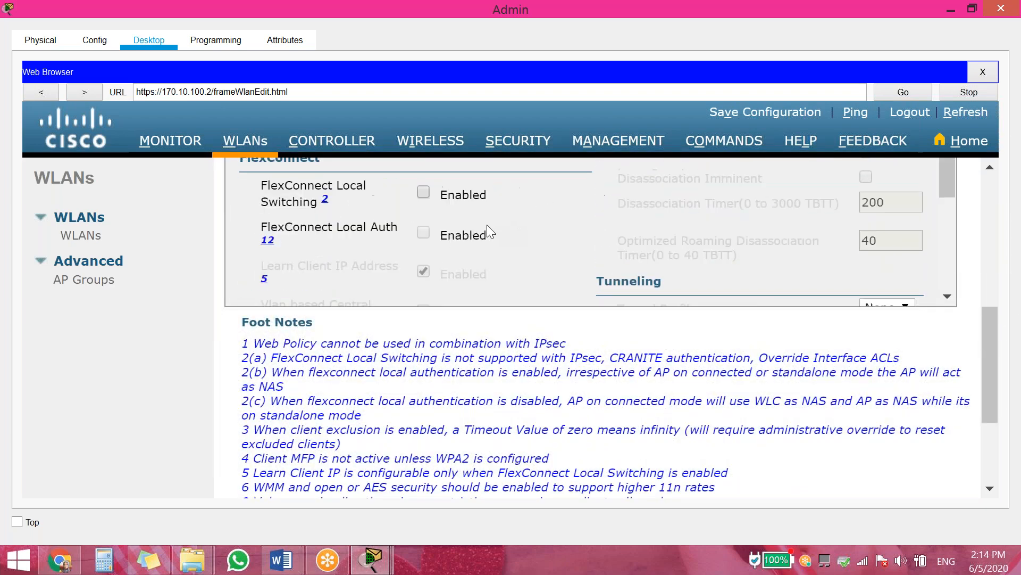
click(423, 192)
click(424, 232)
scroll(928, 416, up, 5)
click(925, 178)
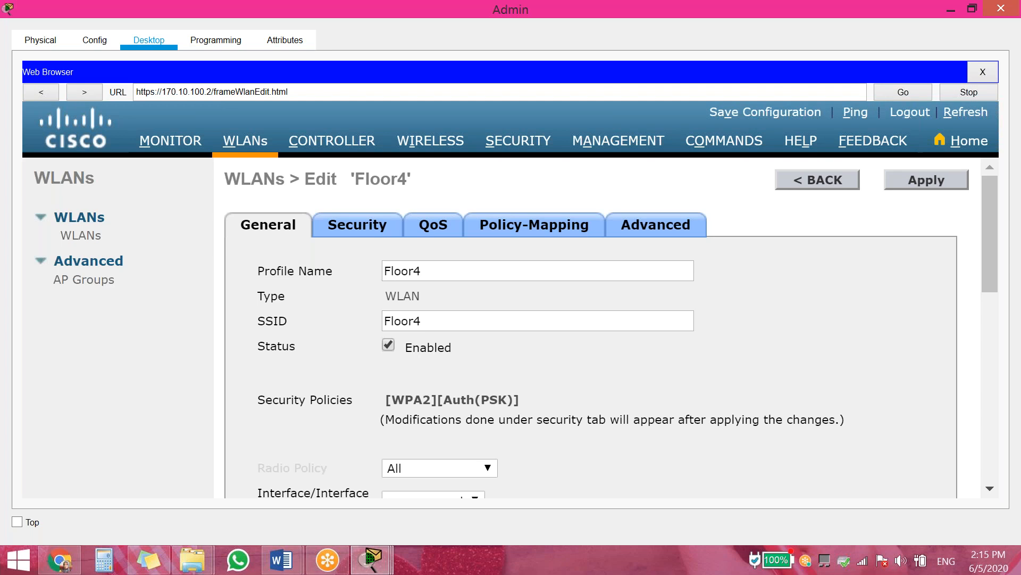
click(926, 180)
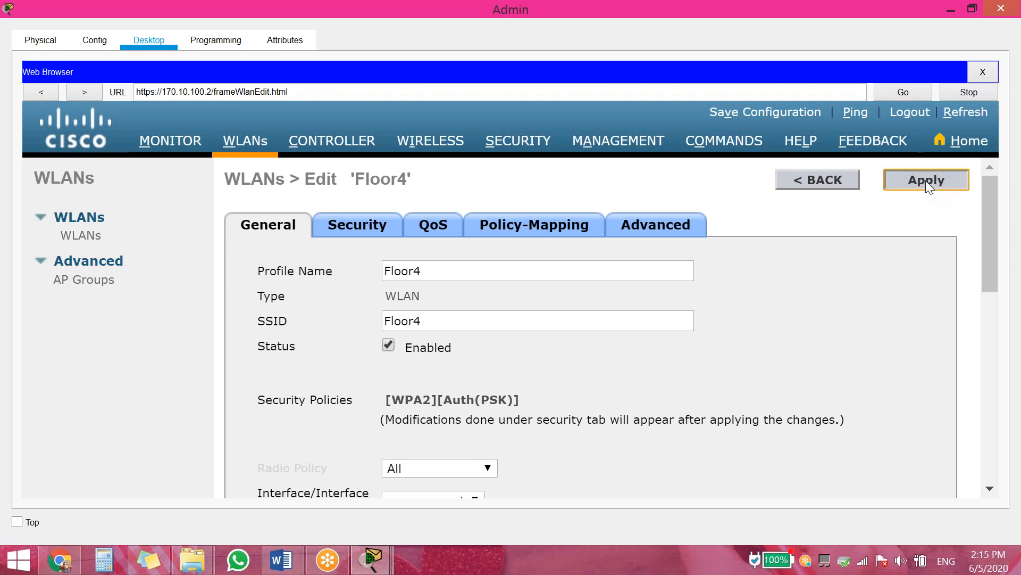
click(664, 301)
click(825, 179)
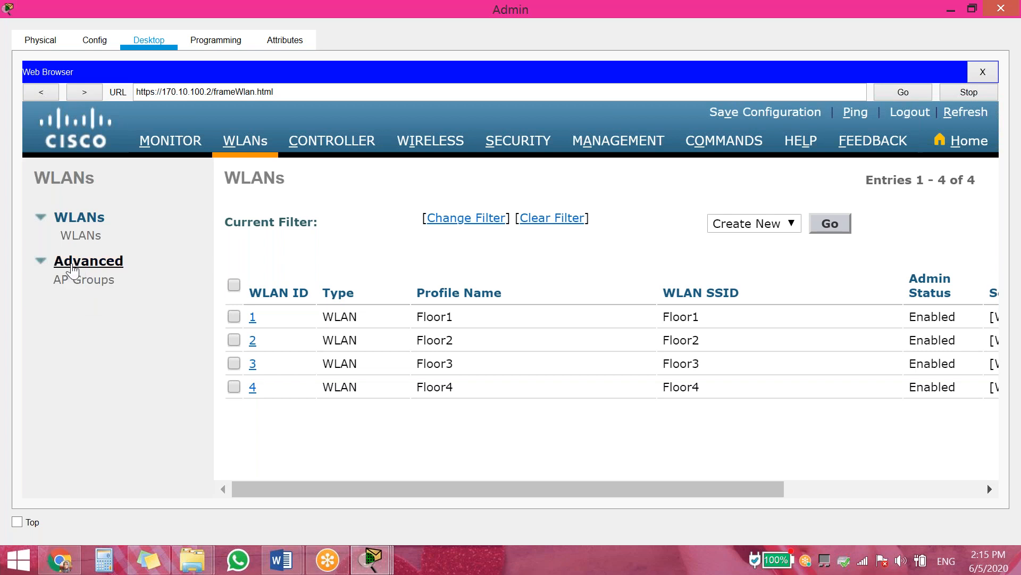
On the AP Groups page, add AP groups named Floor1 and Floor2
click(74, 281)
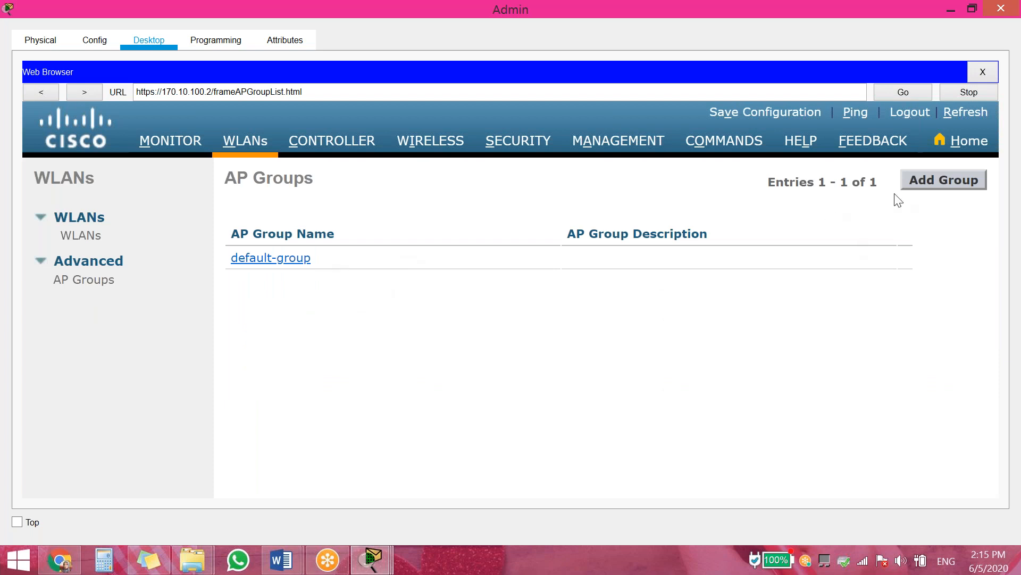
click(938, 181)
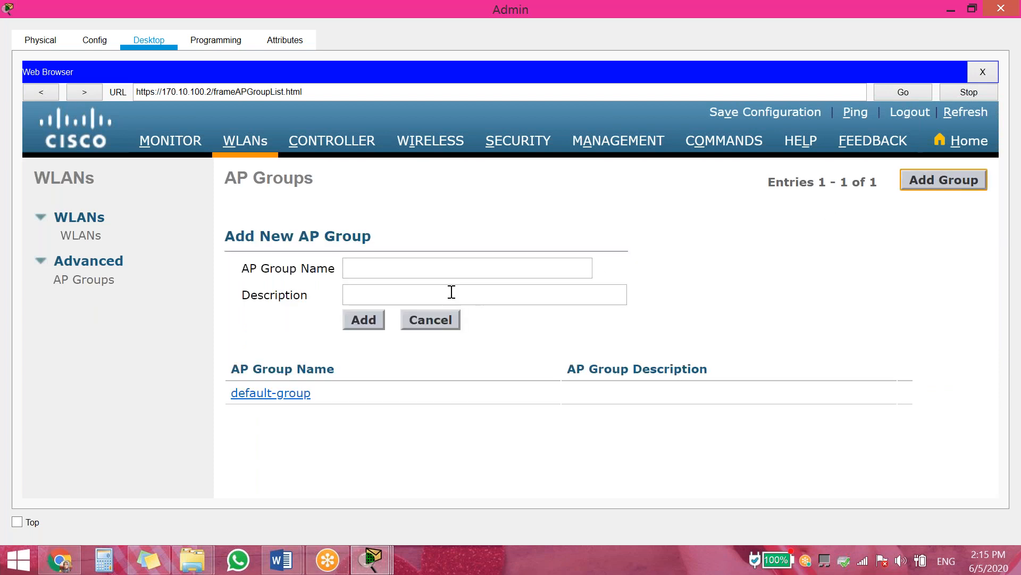
click(373, 271)
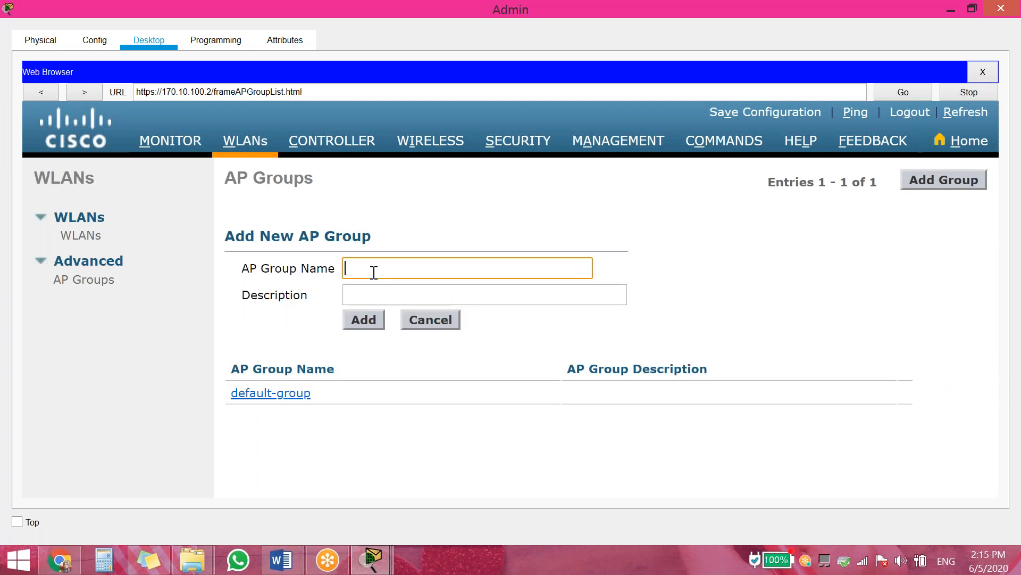
text(Floor1)
click(371, 319)
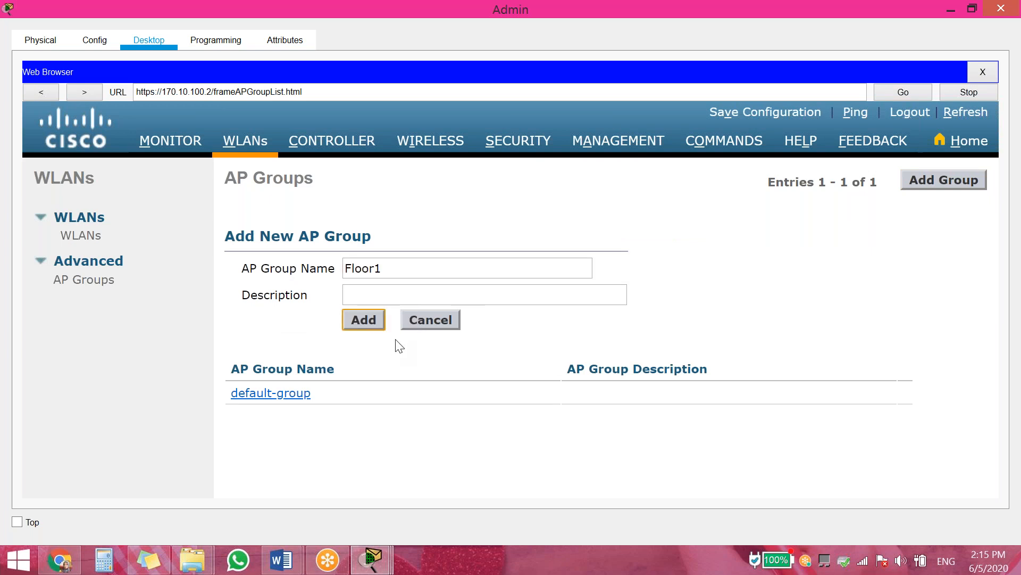
click(936, 181)
click(450, 266)
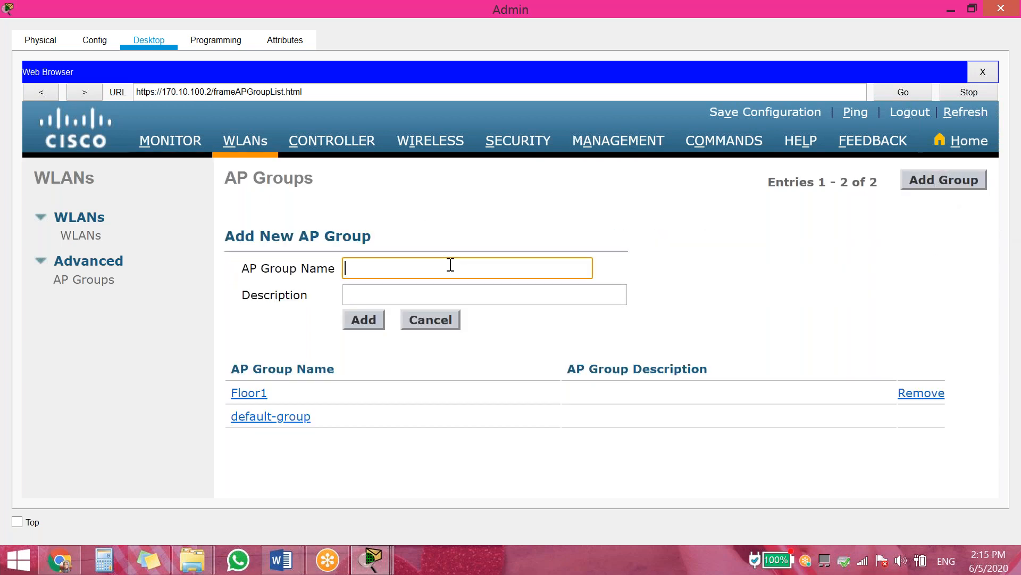
text(Floor1)
key(BackSpace)
text(2)
click(371, 314)
click(366, 321)
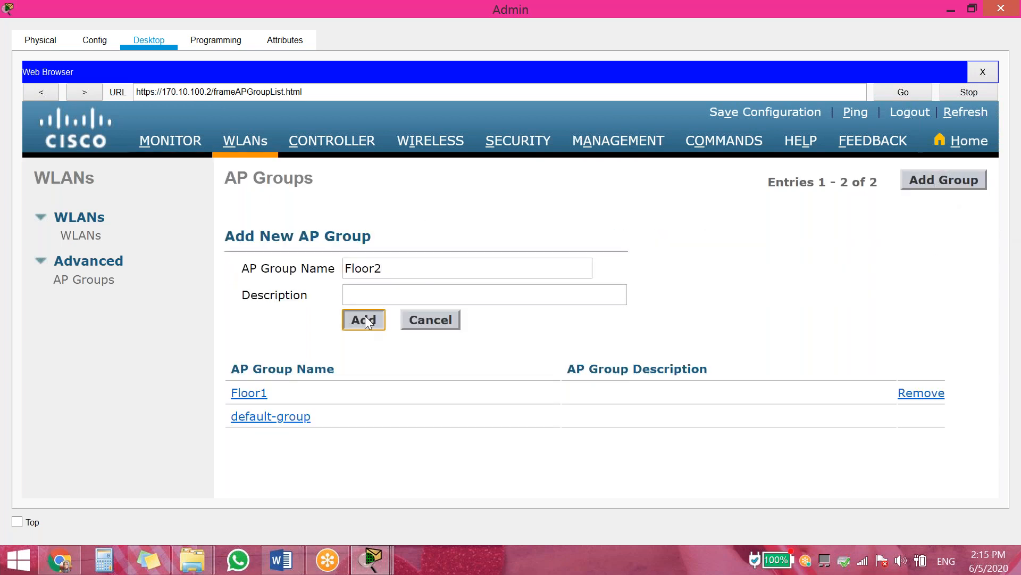
key(Return)
Add AP groups named Floor3 and Floor4
click(950, 178)
click(561, 266)
text(Floor1)
key(BackSpace)
text(3)
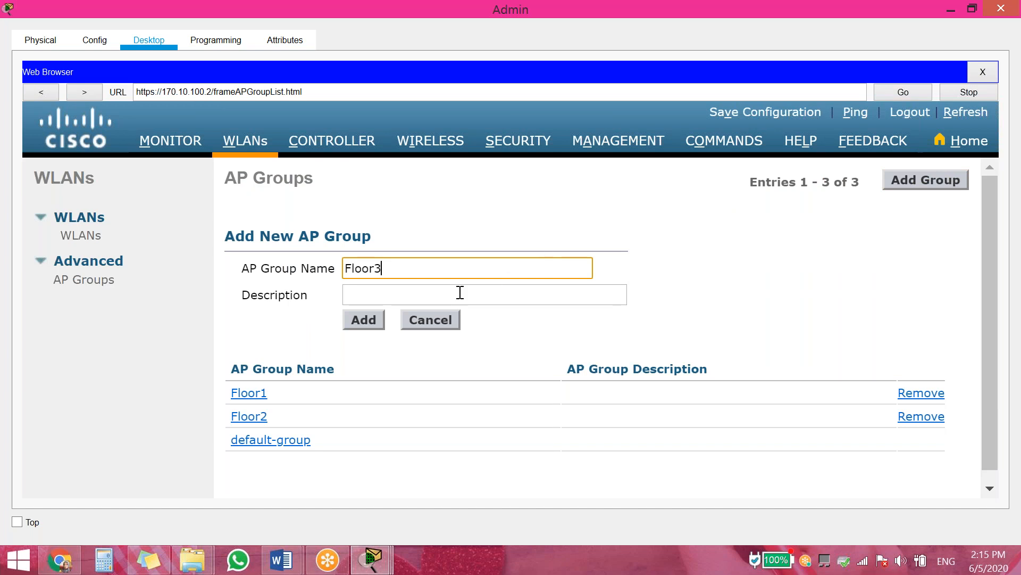
click(365, 320)
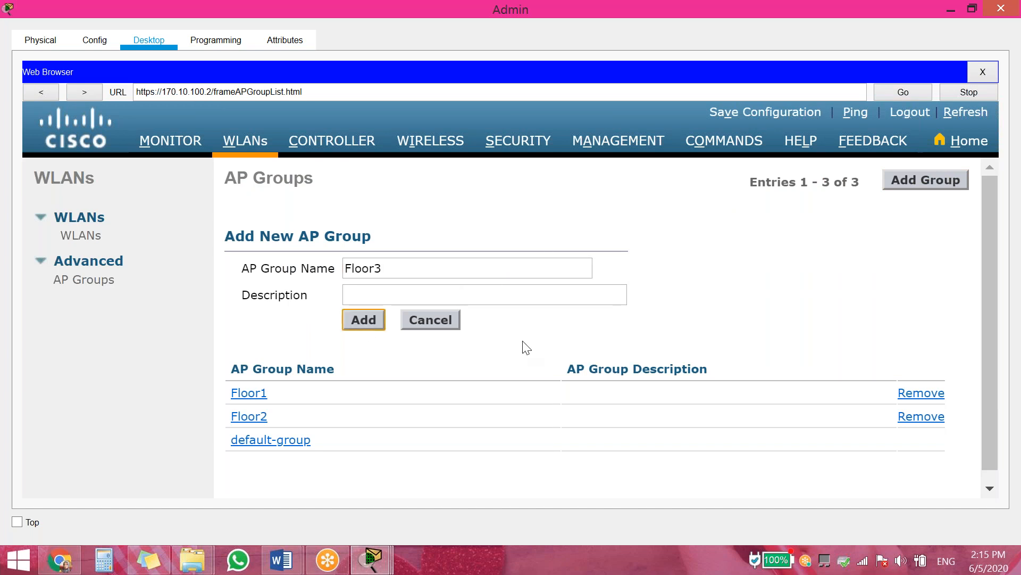
click(926, 181)
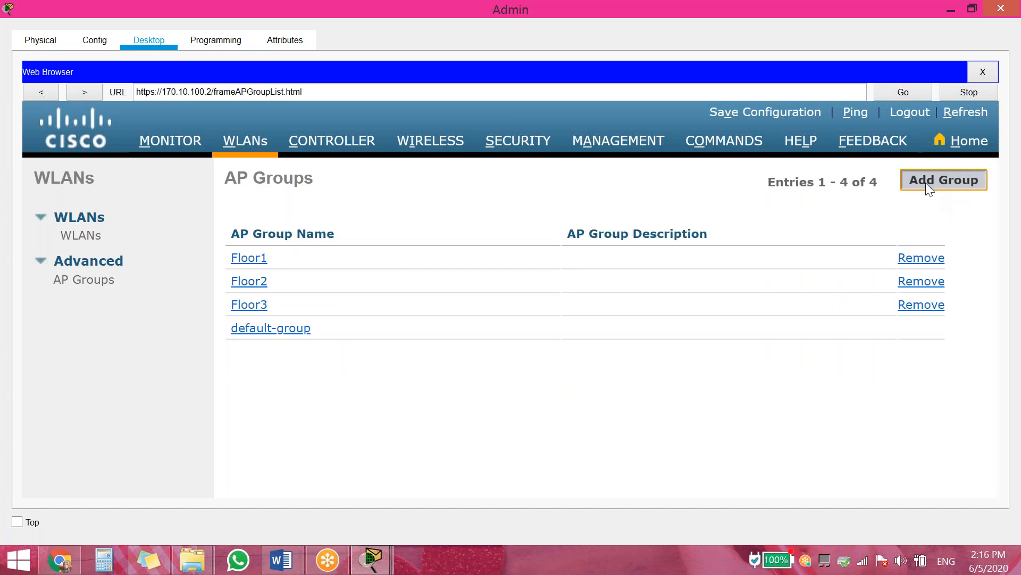
click(374, 271)
text(Floor1)
key(BackSpace)
text(4)
click(381, 324)
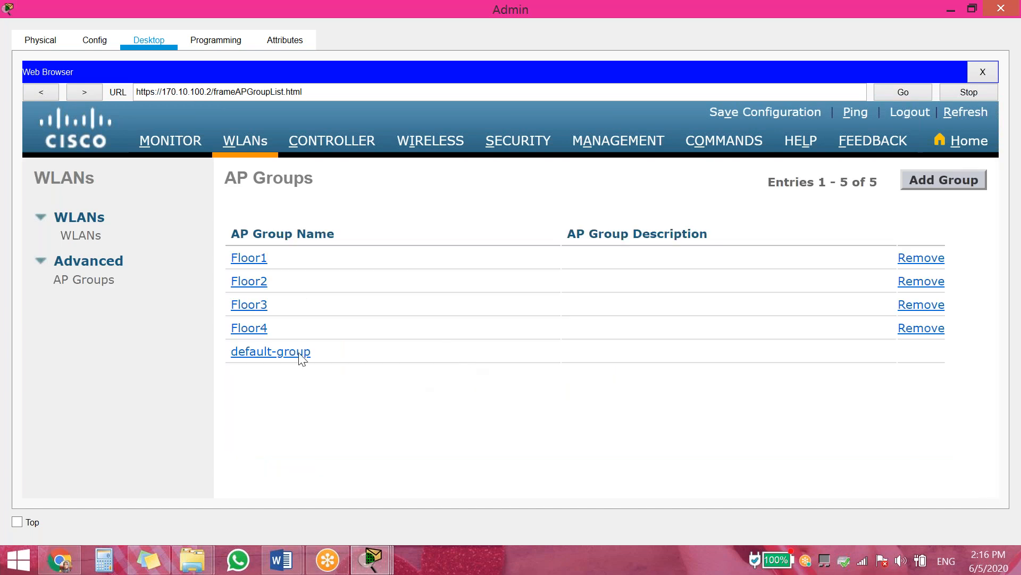
Open the Floor1 AP group's WLANs tab
click(249, 261)
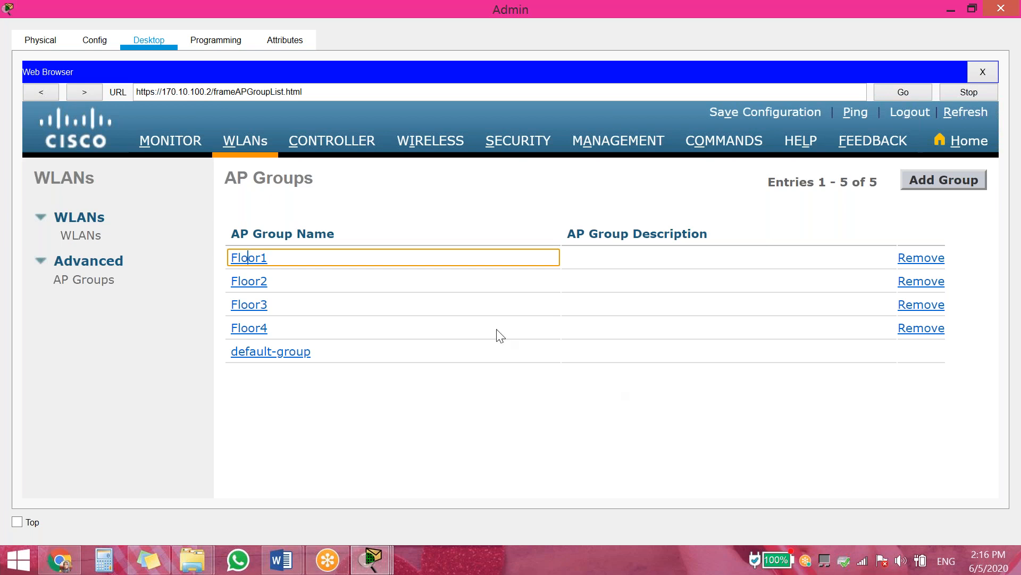
scroll(758, 282, down, 3)
scroll(757, 281, up, 3)
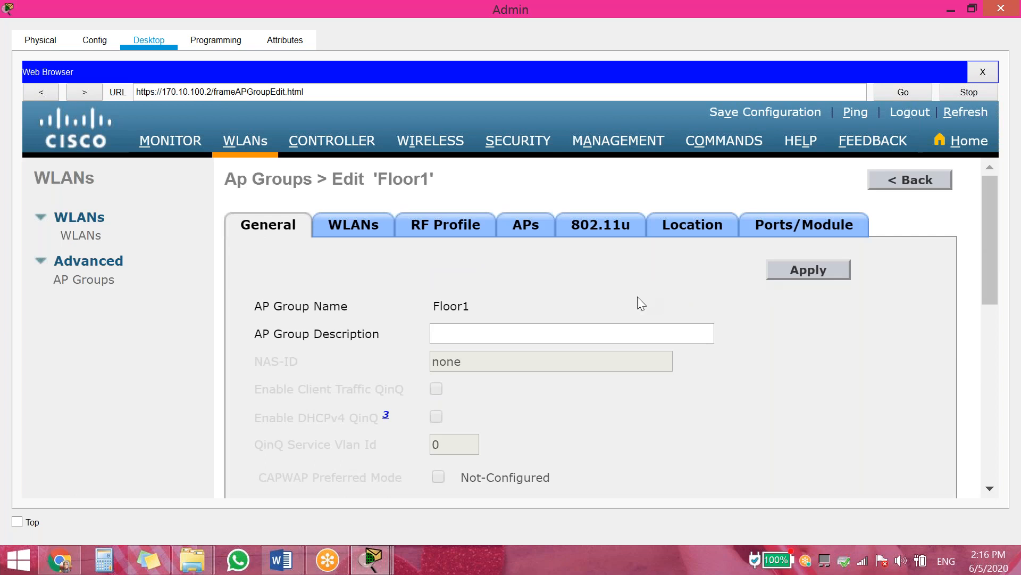
click(340, 224)
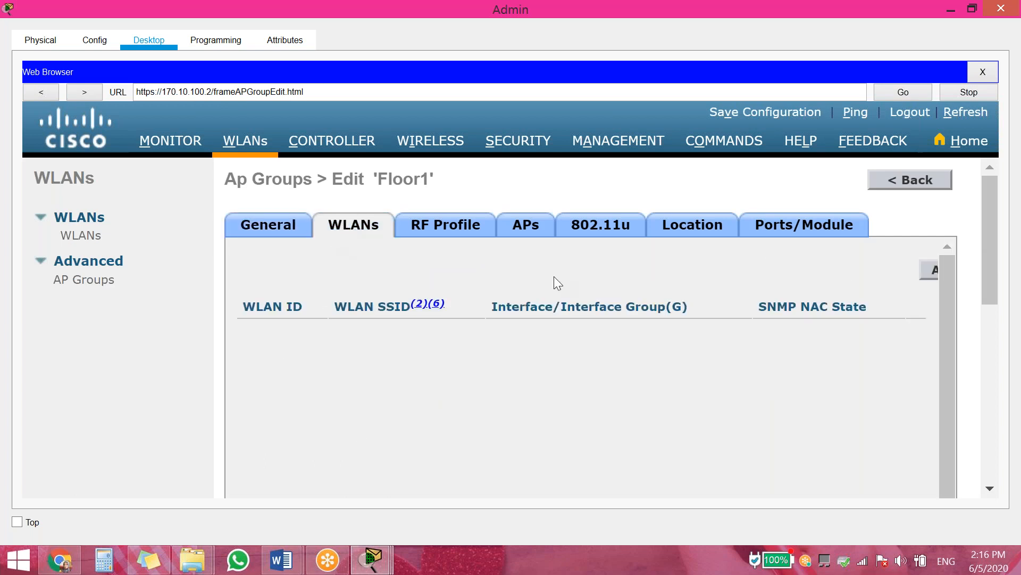
Map the Floor1 WLAN into the Floor1 AP group
click(928, 270)
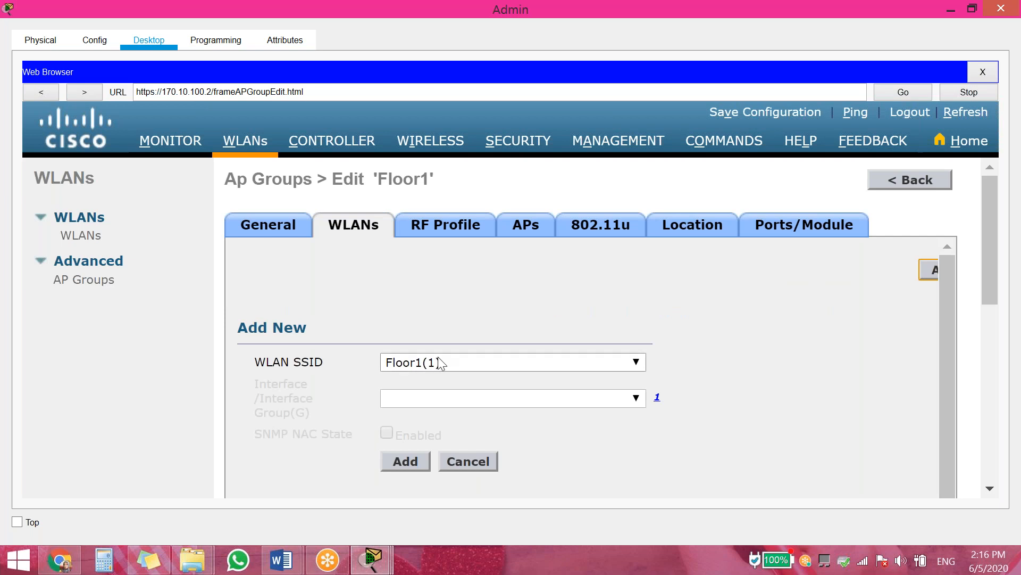
click(404, 460)
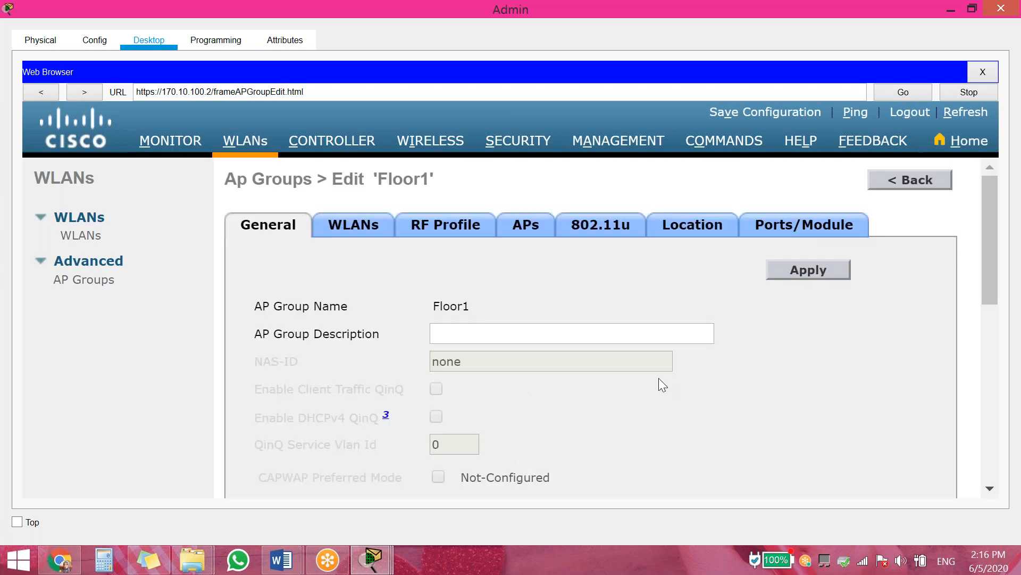
click(366, 228)
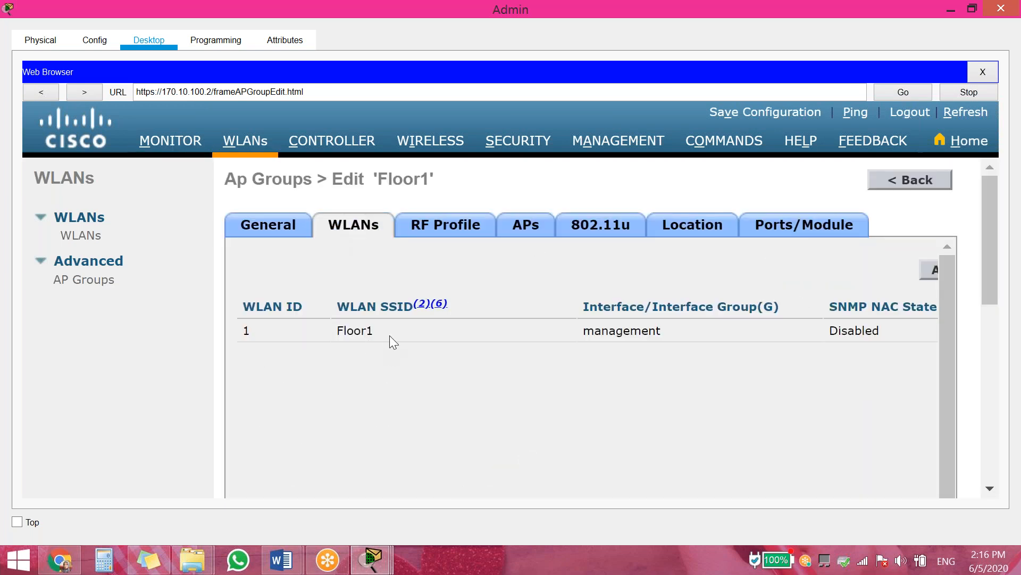
Add the Floor 1 access point to the Floor1 AP group and confirm
click(448, 229)
click(532, 238)
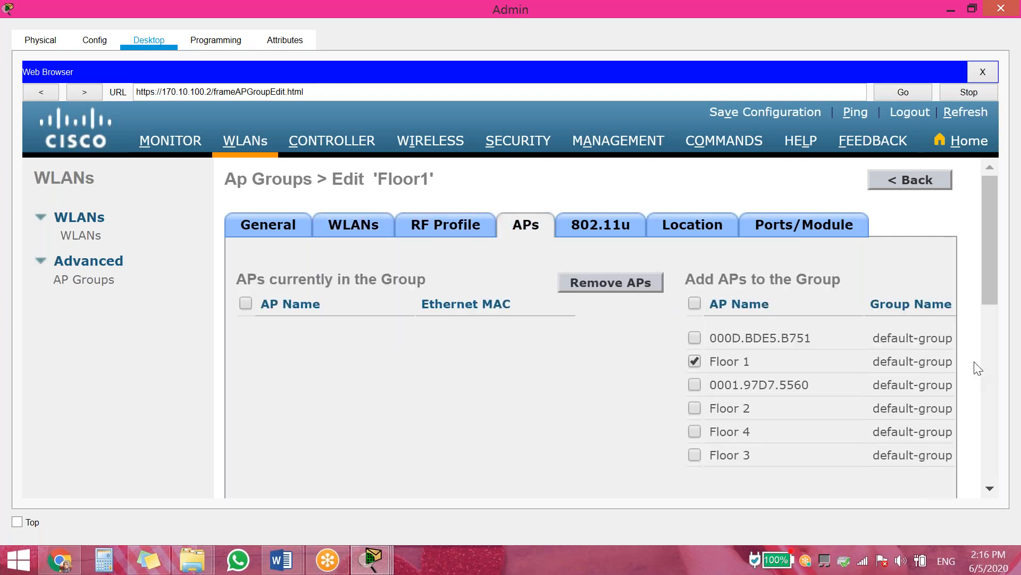
scroll(993, 349, down, 1)
scroll(994, 350, down, 2)
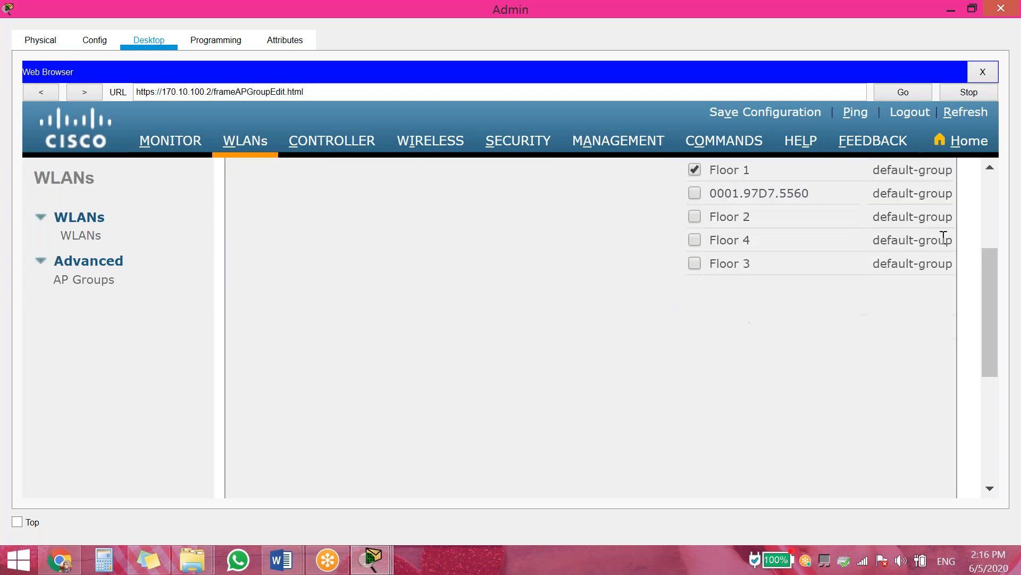
scroll(991, 299, down, 2)
scroll(973, 306, down, 2)
drag(797, 354, 959, 351)
scroll(977, 416, up, 5)
scroll(977, 416, up, 2)
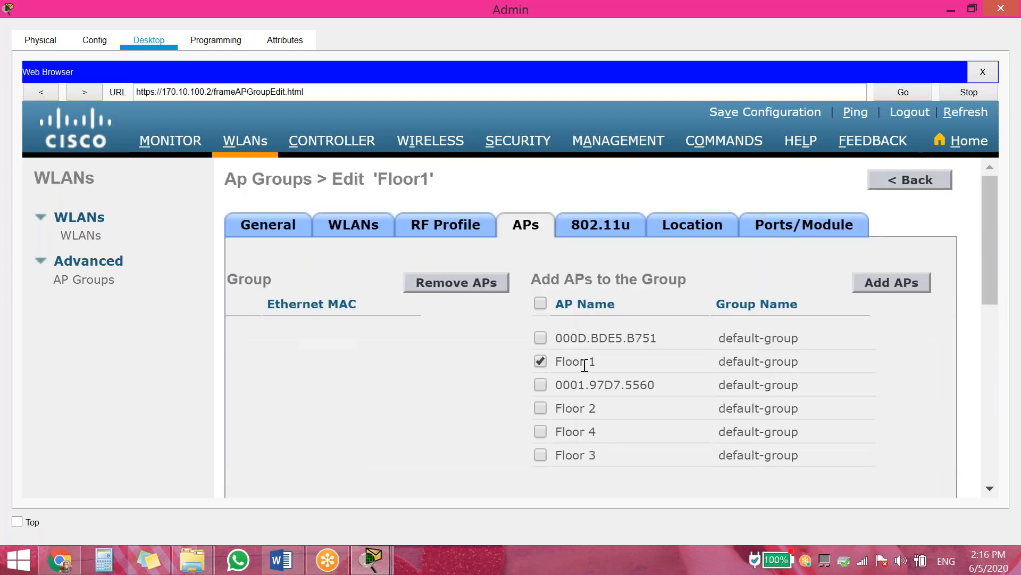
click(891, 285)
click(661, 300)
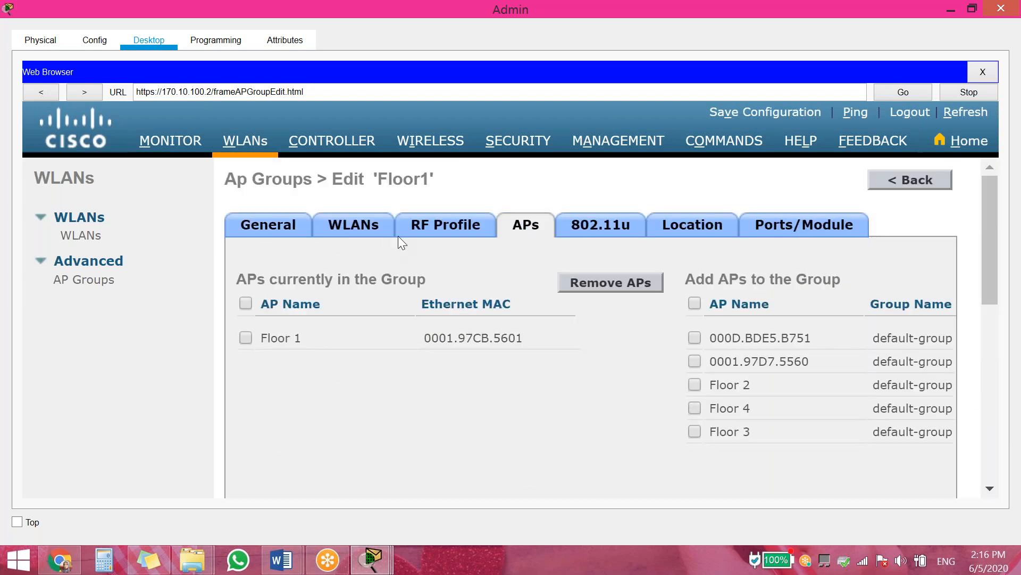
Review the Floor1 group's mapping, return to the AP groups list, and select Floor2
click(346, 226)
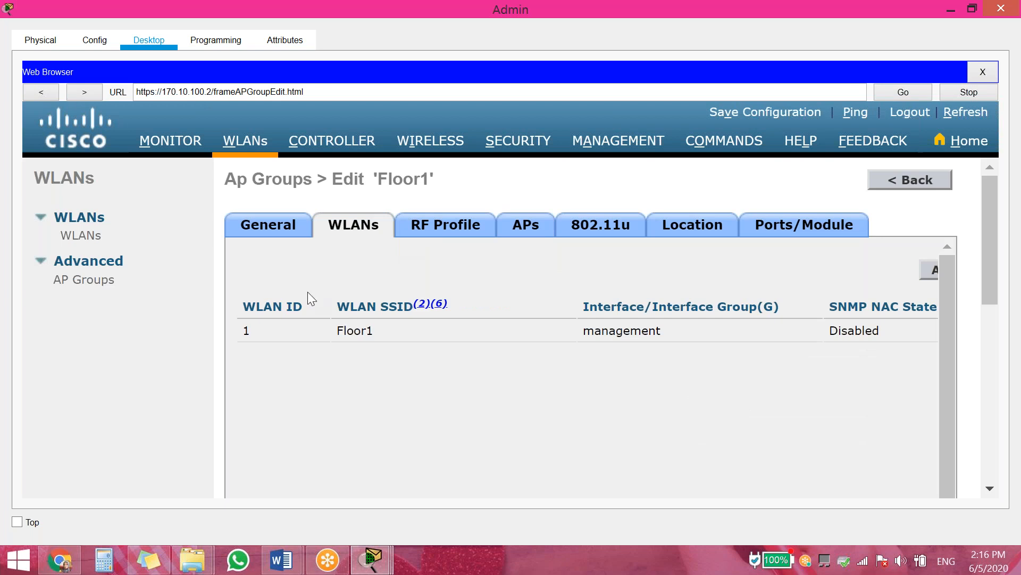
click(266, 226)
click(910, 186)
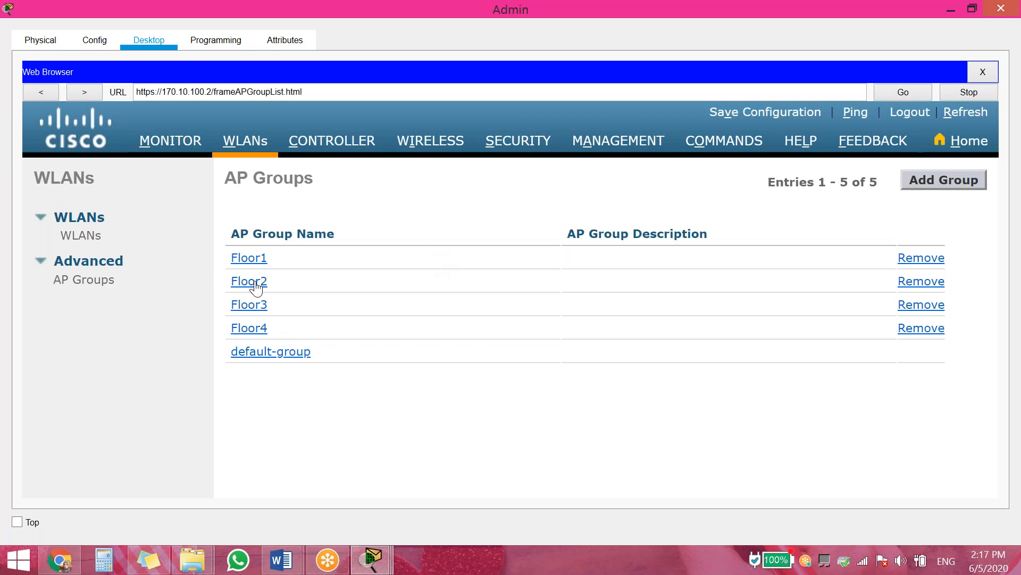
click(259, 283)
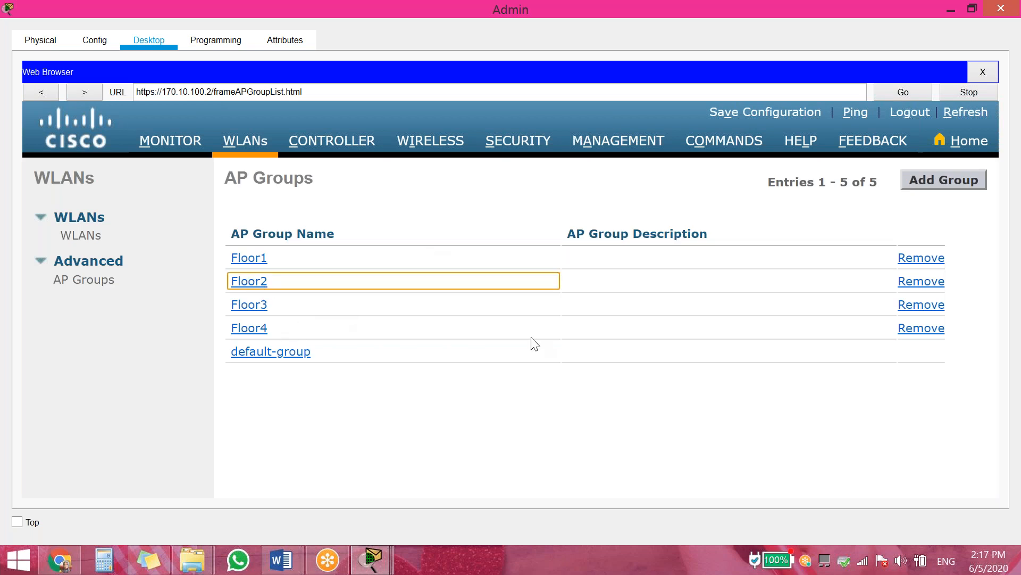
Map the Floor2 WLAN into the Floor2 AP group
click(242, 283)
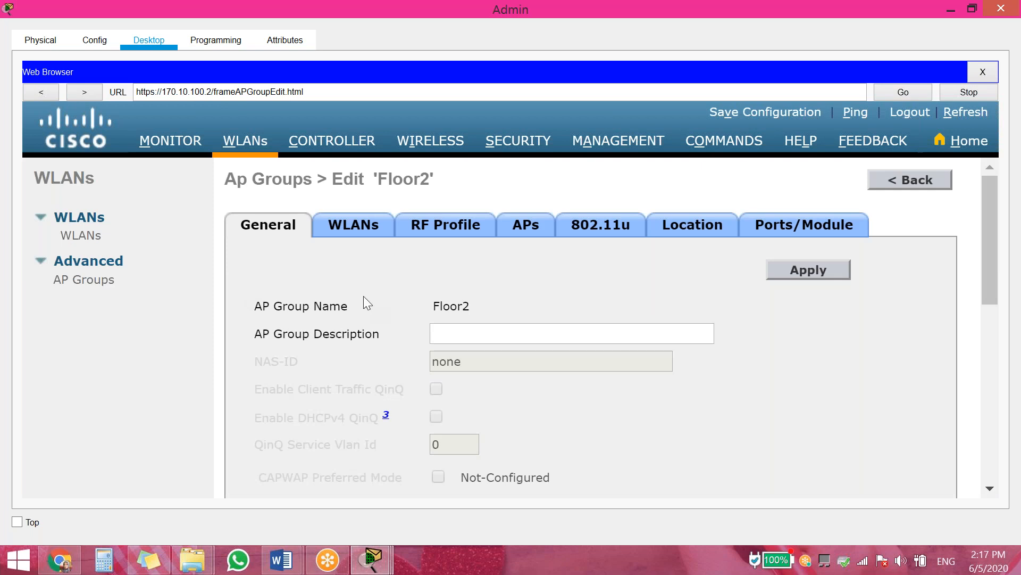
click(356, 227)
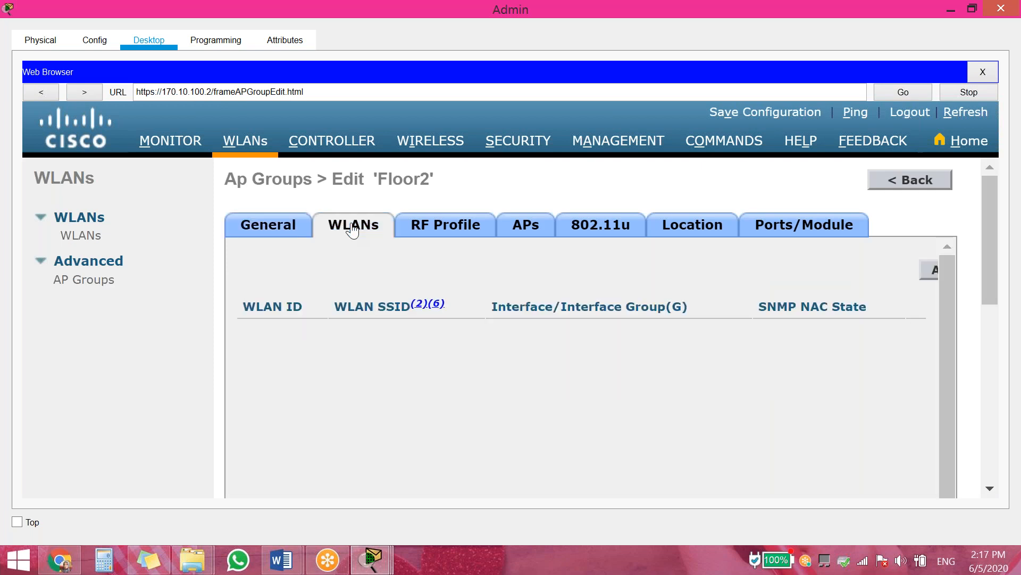
click(934, 270)
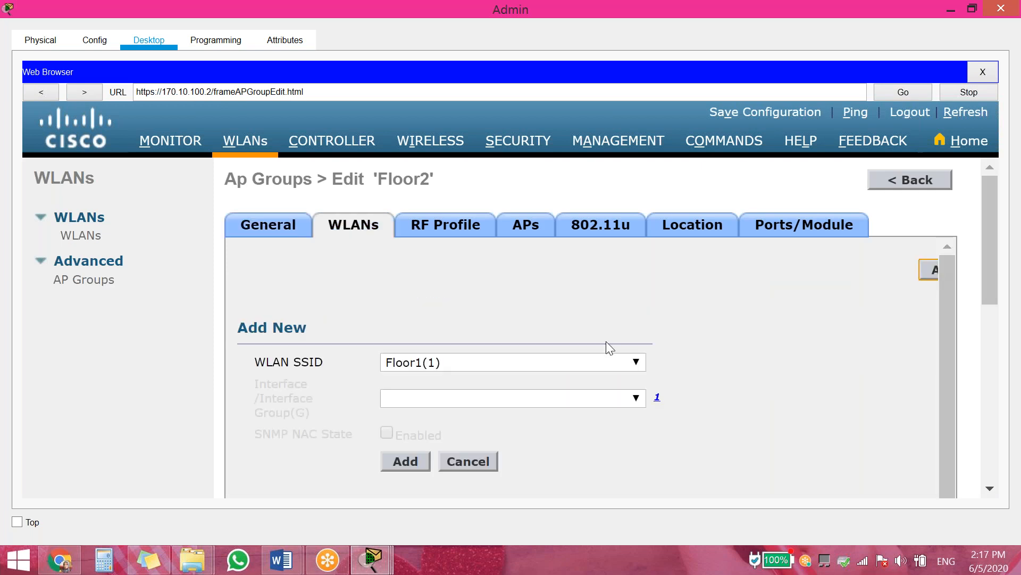
click(443, 362)
click(432, 390)
click(401, 463)
Add the Floor 2 access point to the group, accept the reboot warning, and return to AP groups
click(544, 223)
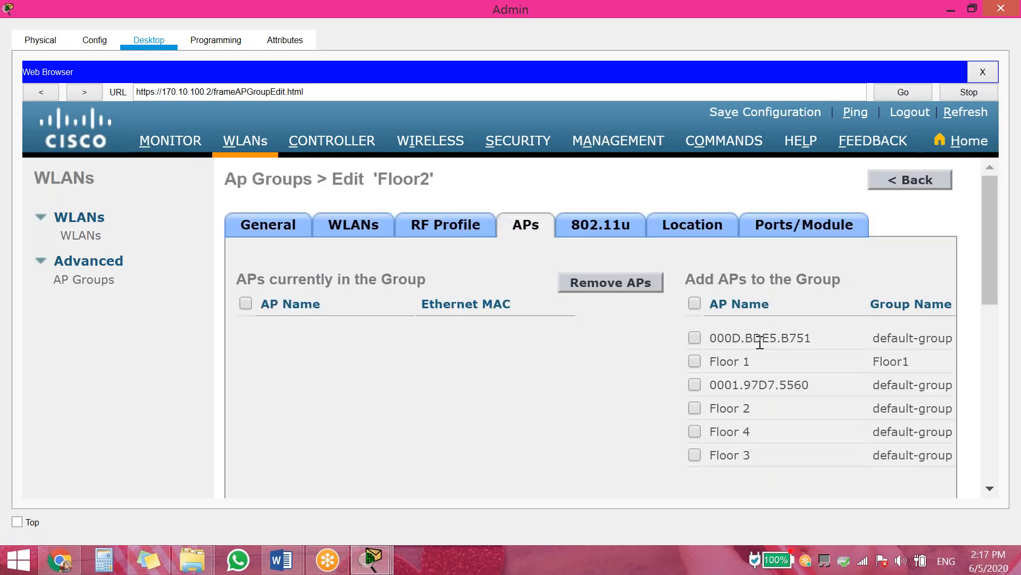
click(713, 409)
scroll(979, 383, down, 10)
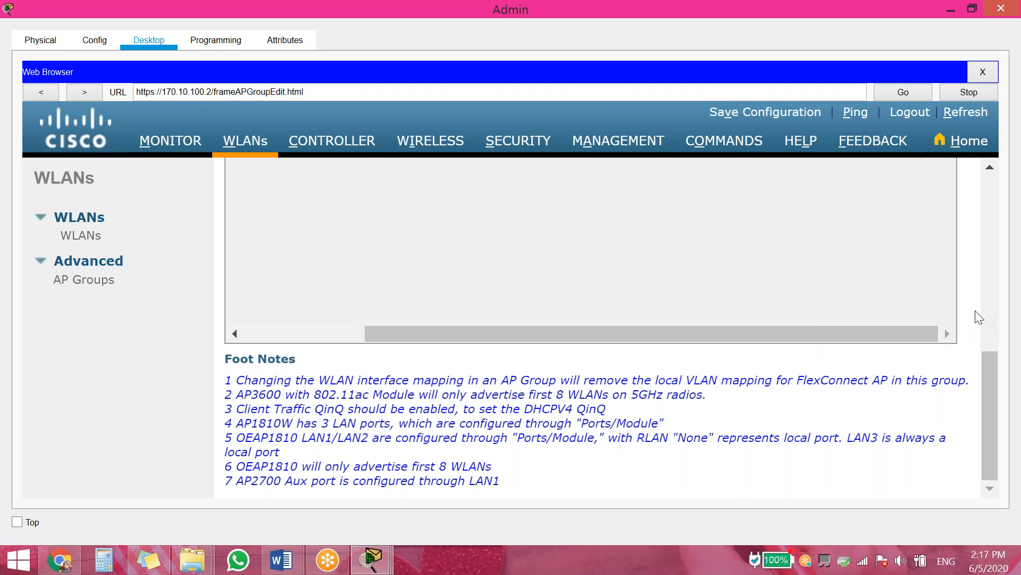
scroll(977, 314, up, 10)
click(890, 278)
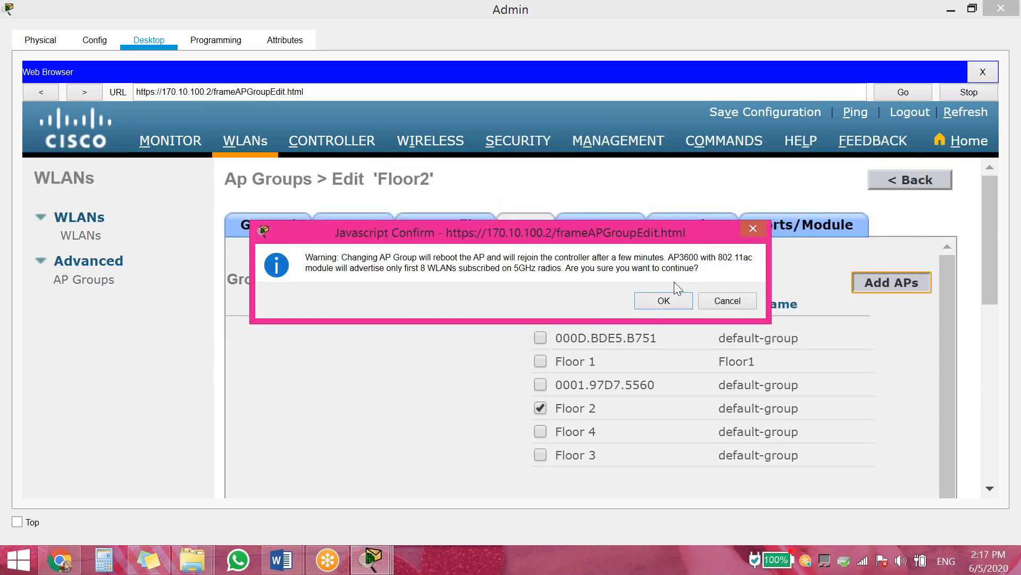
click(663, 298)
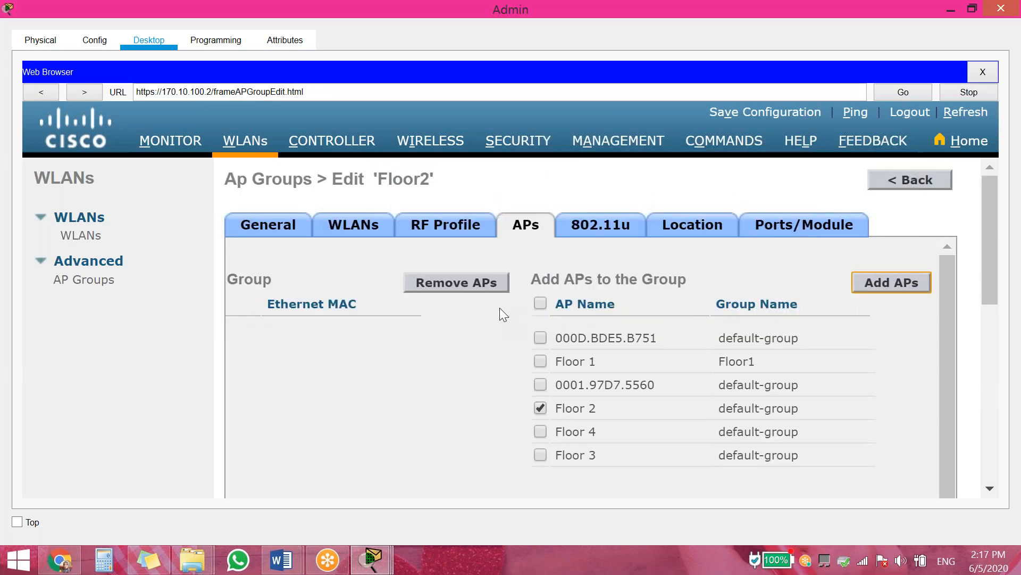
click(937, 179)
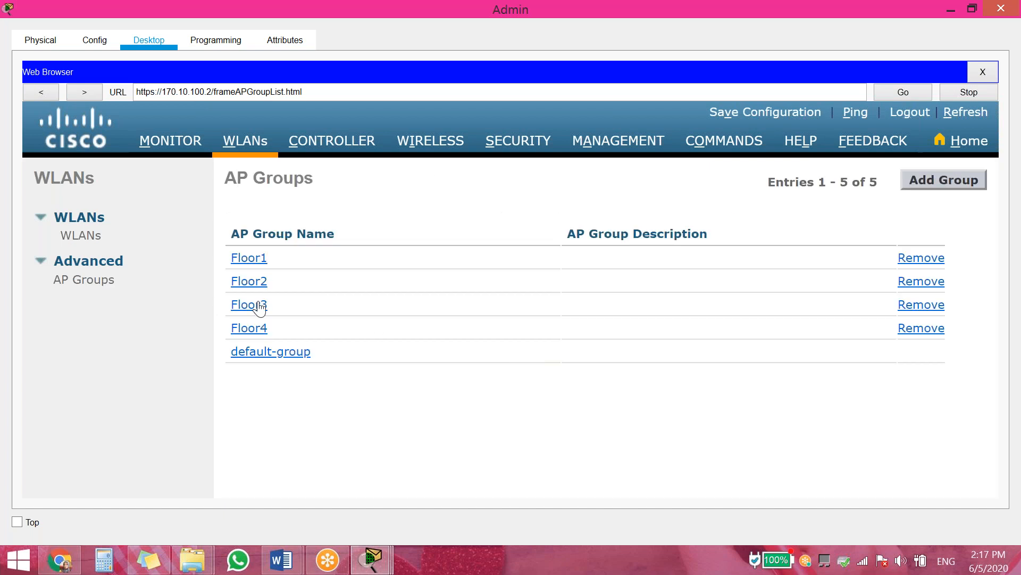
click(260, 306)
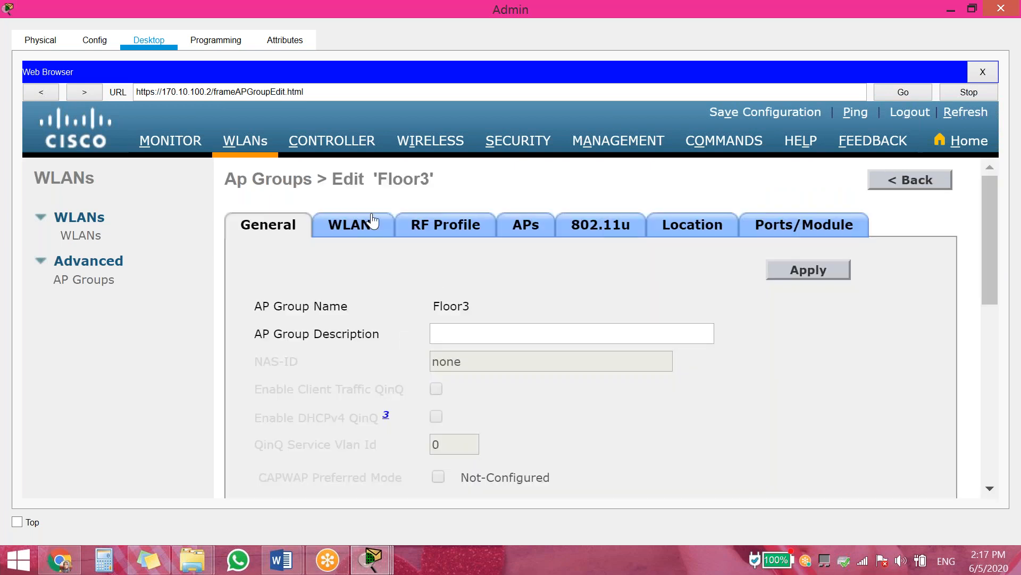
Map the Floor3 WLAN into the Floor3 AP group
click(374, 224)
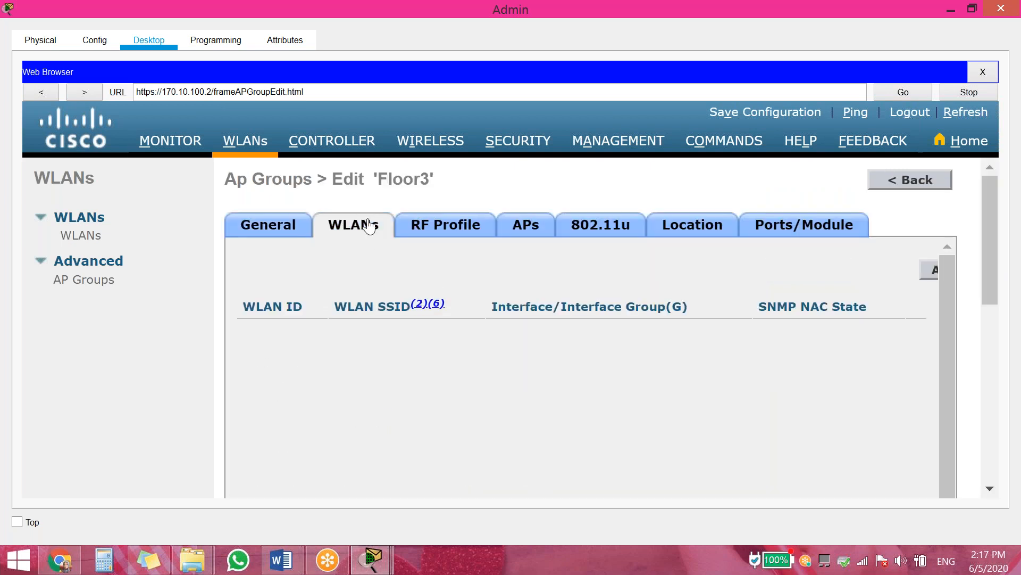
click(935, 270)
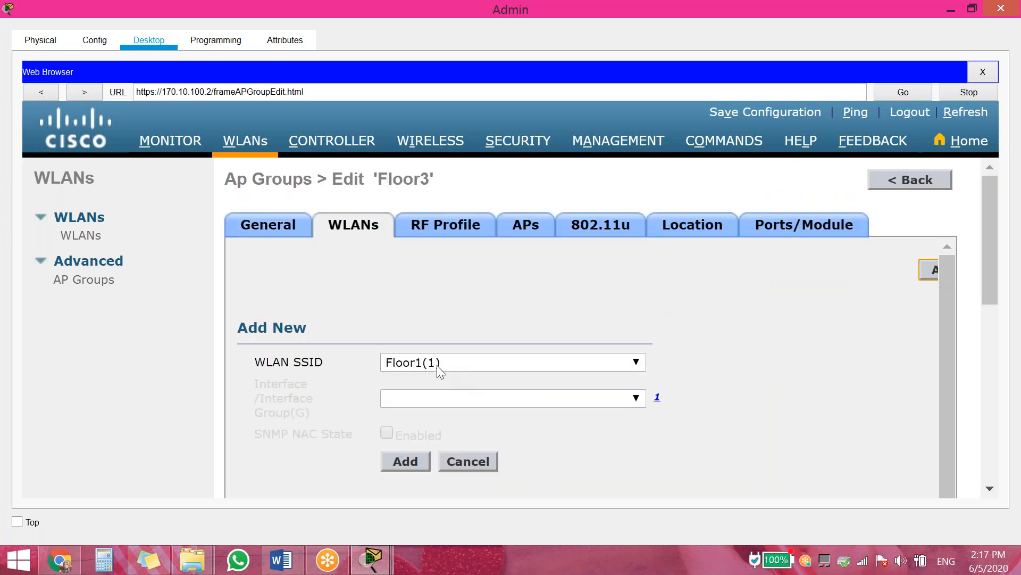
click(434, 363)
click(441, 409)
click(406, 461)
Add the Floor 3 access point to the group, accept the reboot warning, and return to AP groups
click(522, 230)
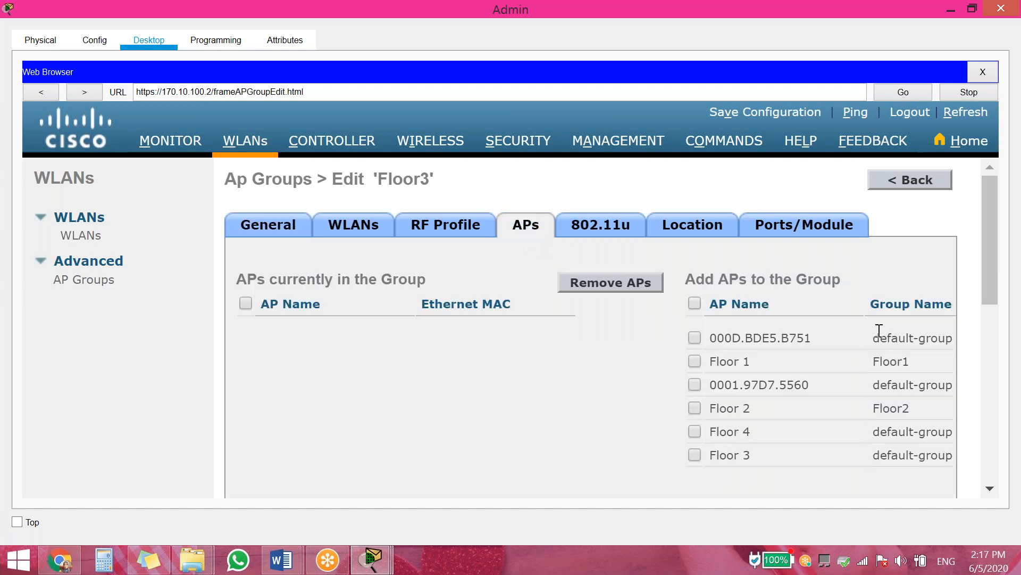
click(694, 455)
scroll(979, 404, down, 5)
drag(793, 484, 944, 460)
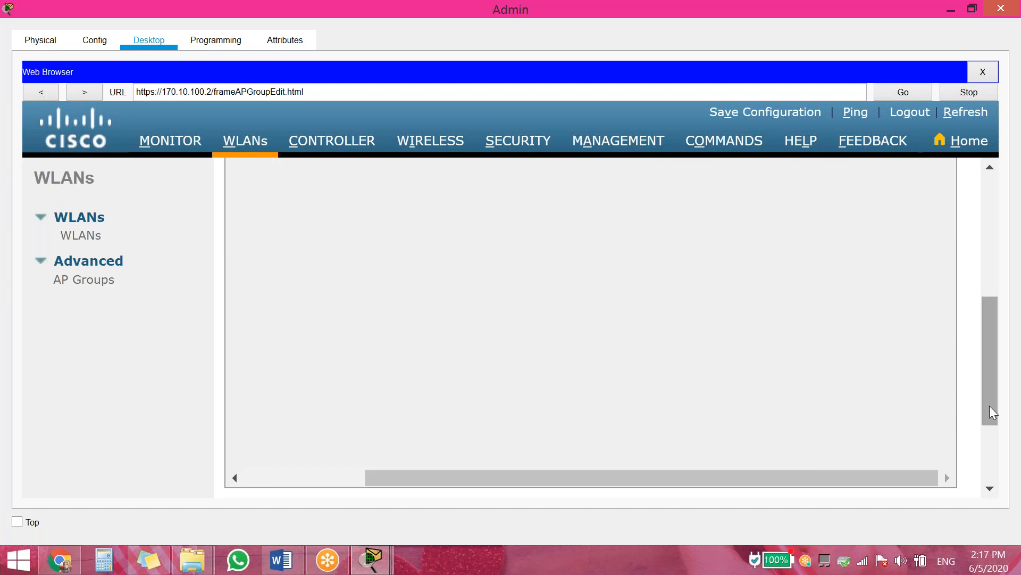
scroll(974, 398, up, 5)
click(894, 287)
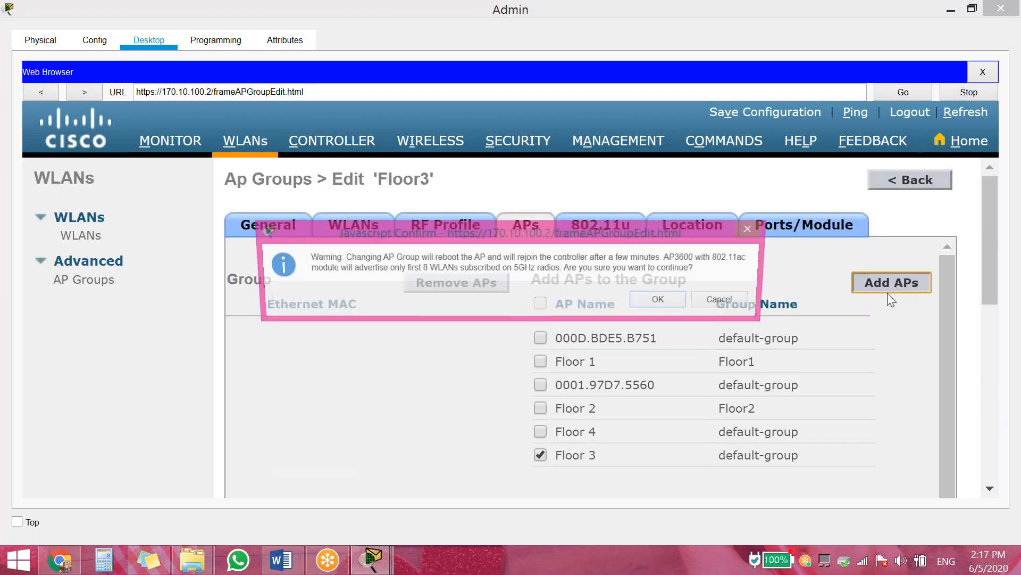
click(658, 299)
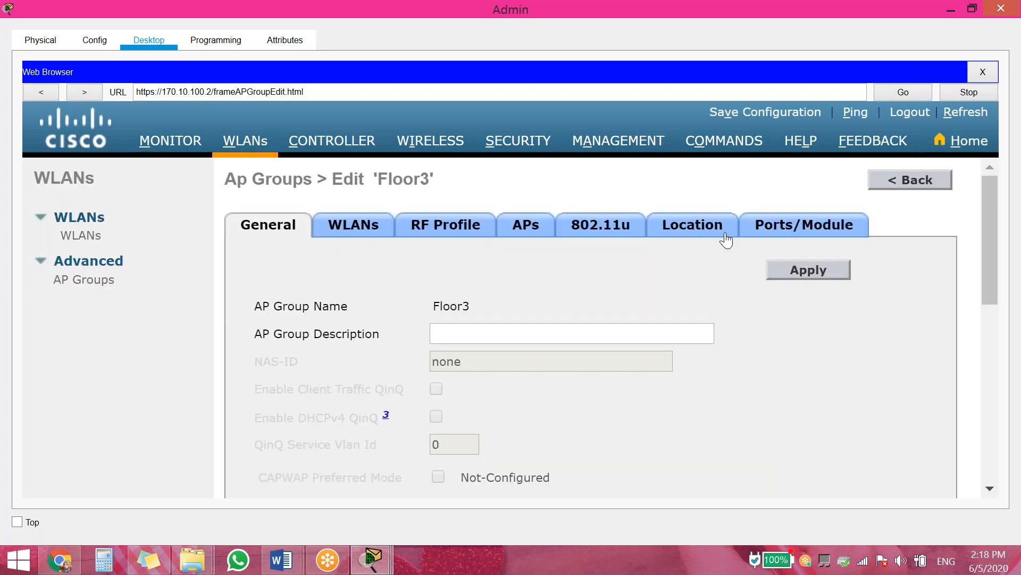
click(894, 183)
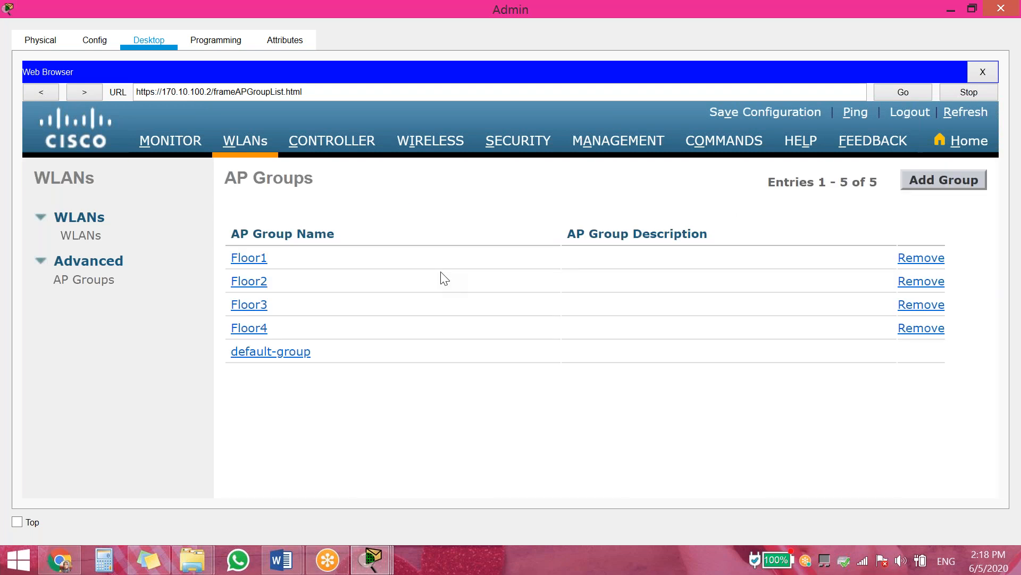
click(256, 334)
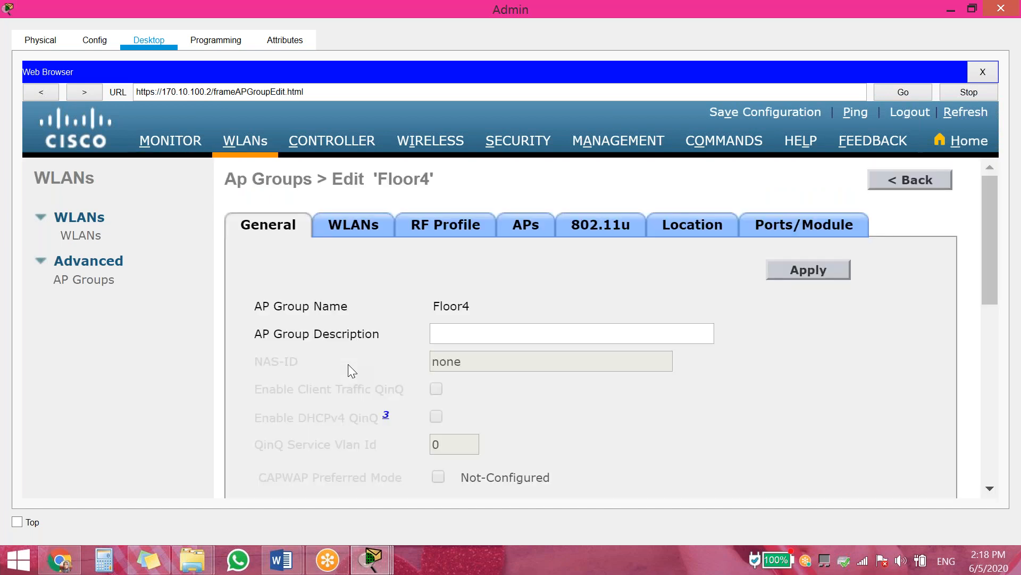
Map the Floor4 WLAN (ID 4) into the Floor4 AP group
click(350, 234)
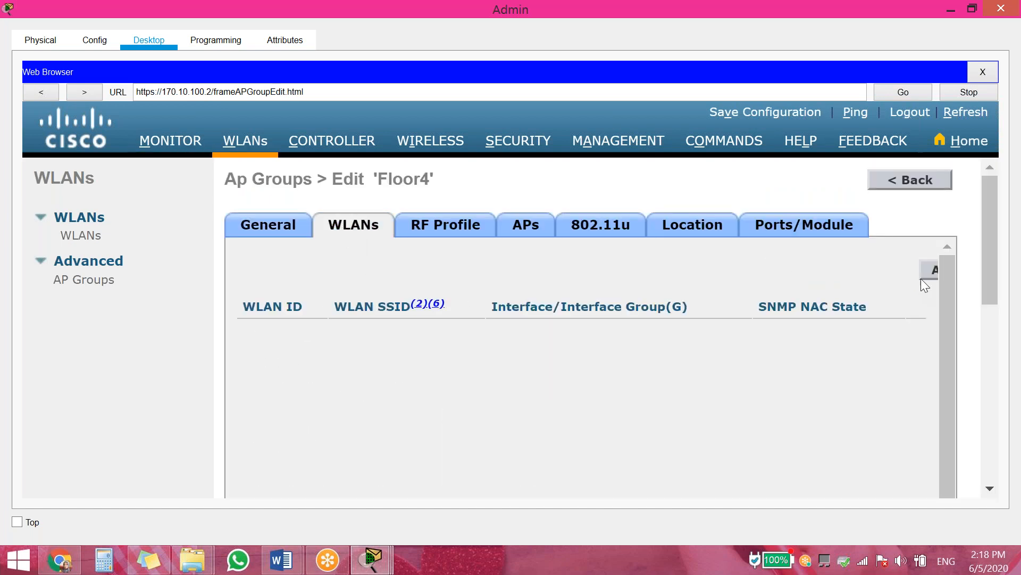
click(933, 268)
click(449, 363)
click(429, 422)
click(404, 460)
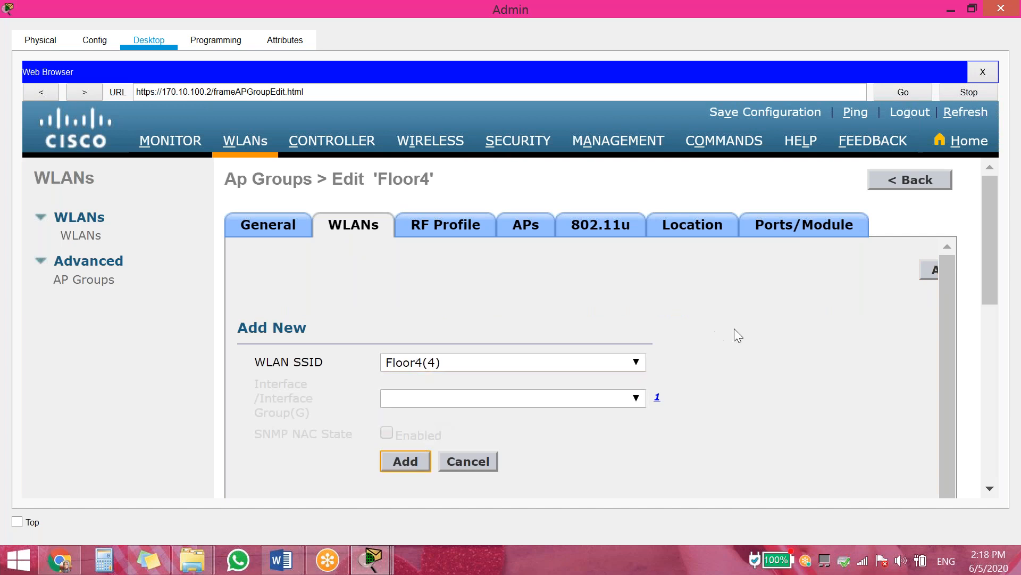
Add the Floor 4 access point to the Floor4 group, accepting the reboot warning, then return to the AP groups list
click(527, 228)
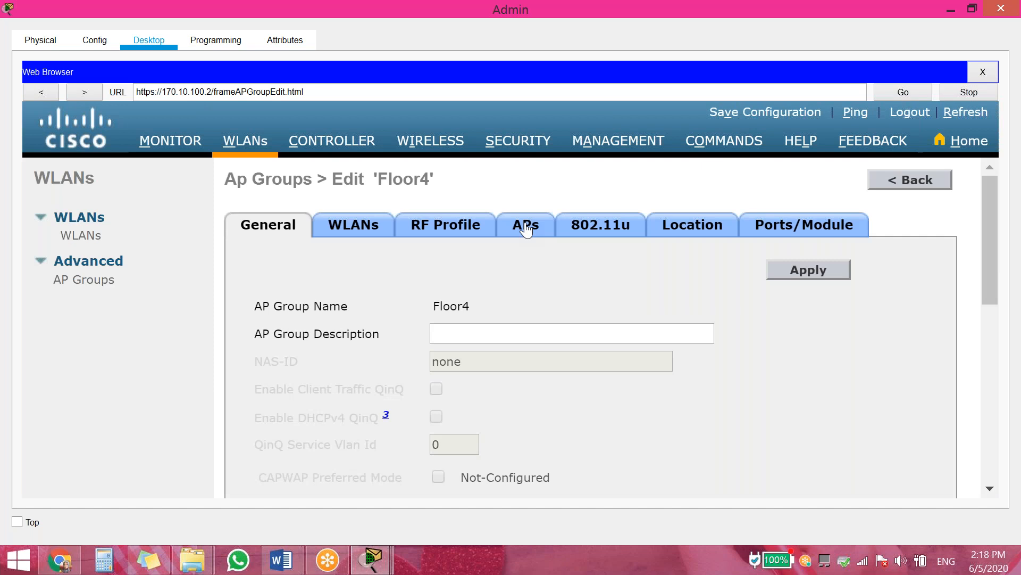
click(695, 431)
click(990, 356)
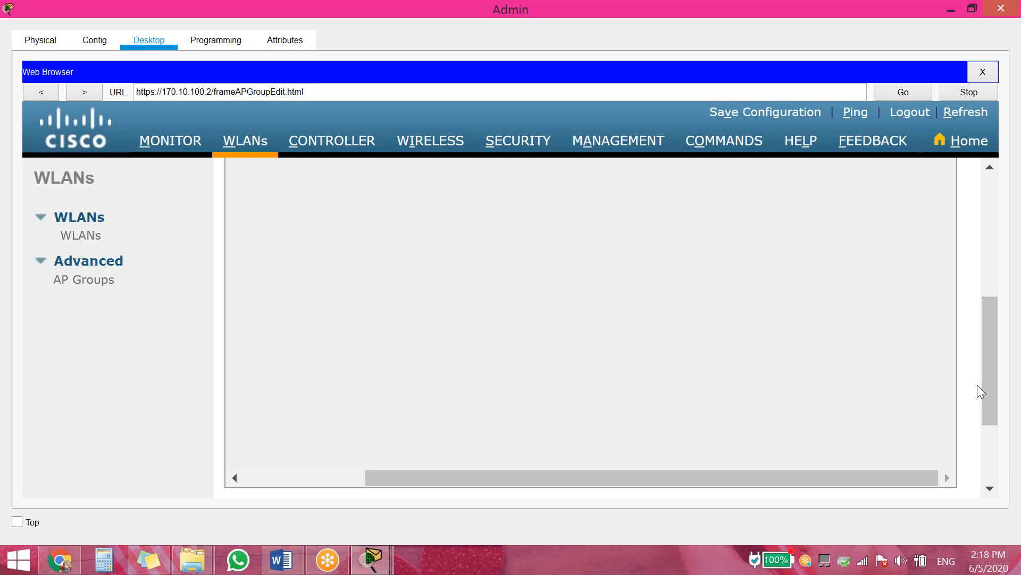
drag(989, 388, 988, 267)
click(899, 283)
click(652, 295)
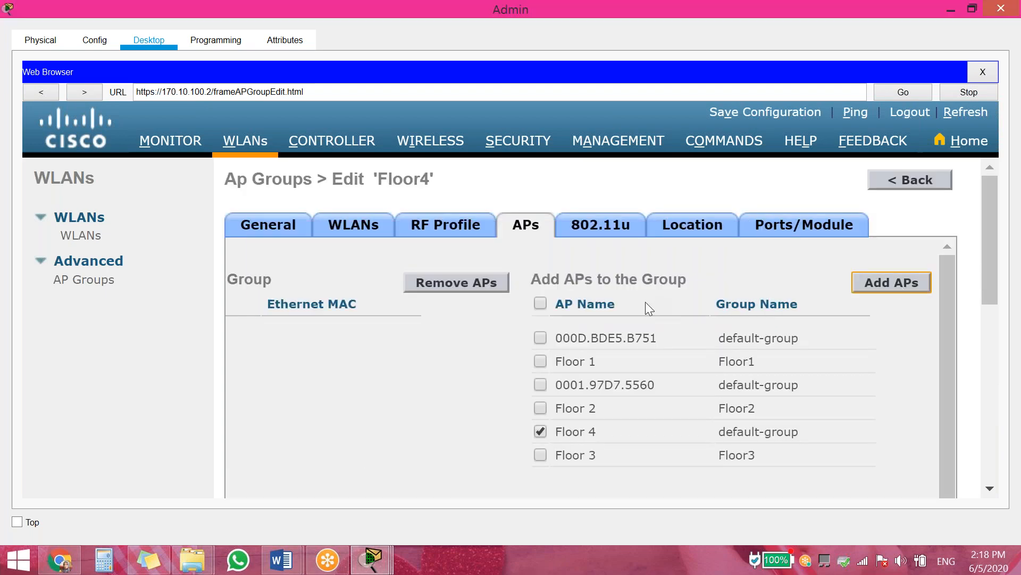
click(934, 173)
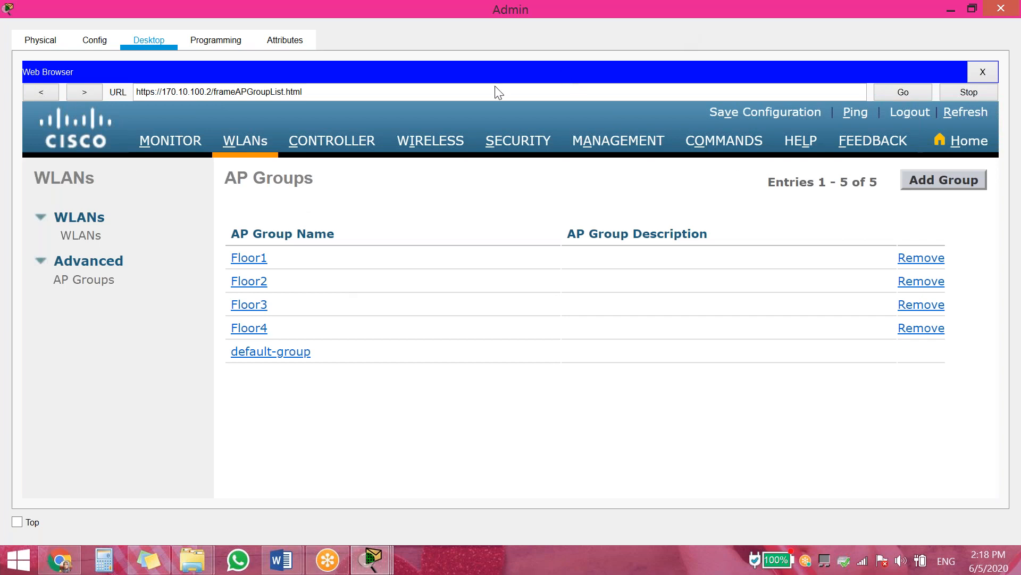
Close the Admin window and move the Wireless Printer into the Floor 1 area
drag(649, 21, 344, 139)
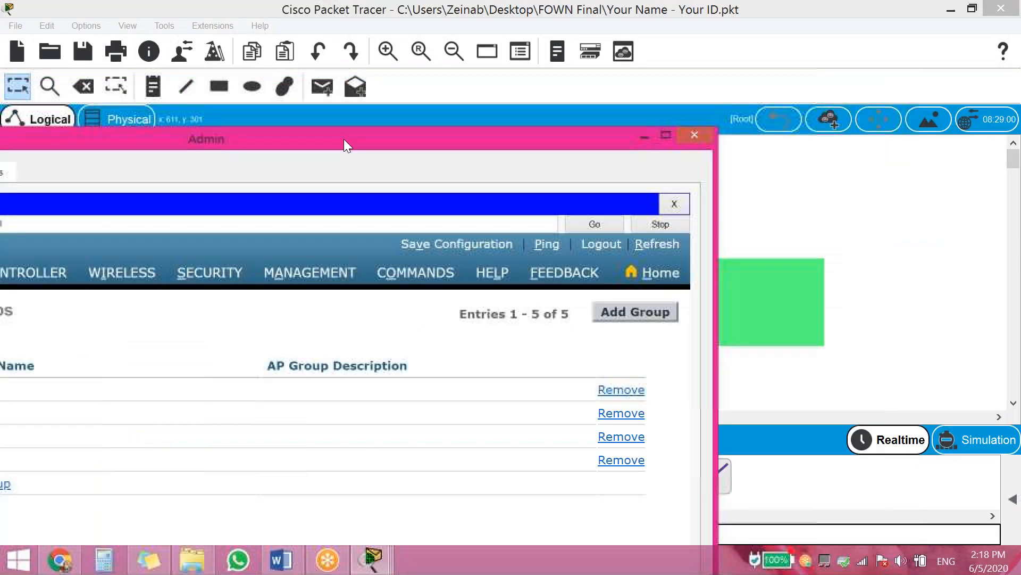
click(695, 137)
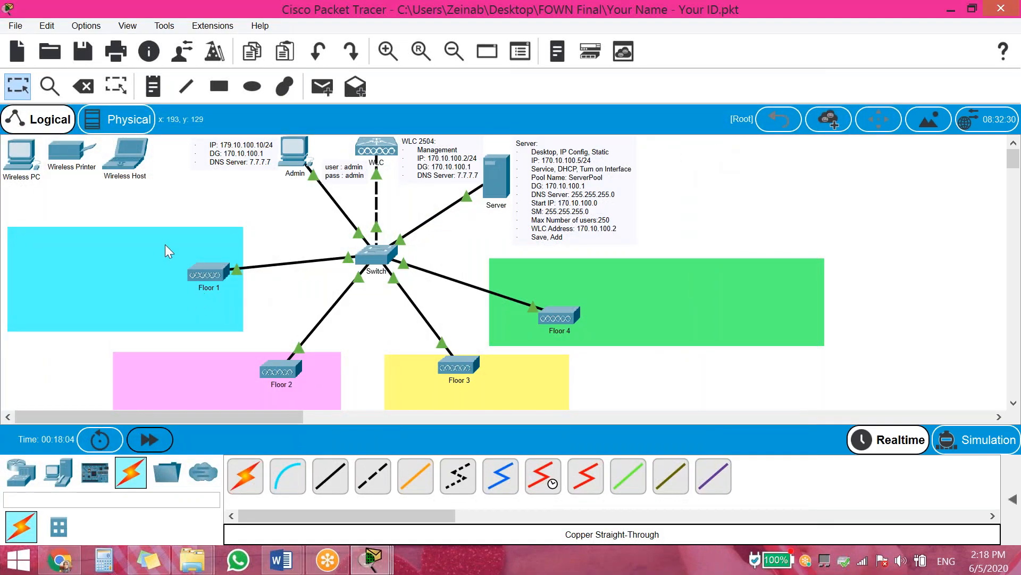
drag(67, 156, 158, 245)
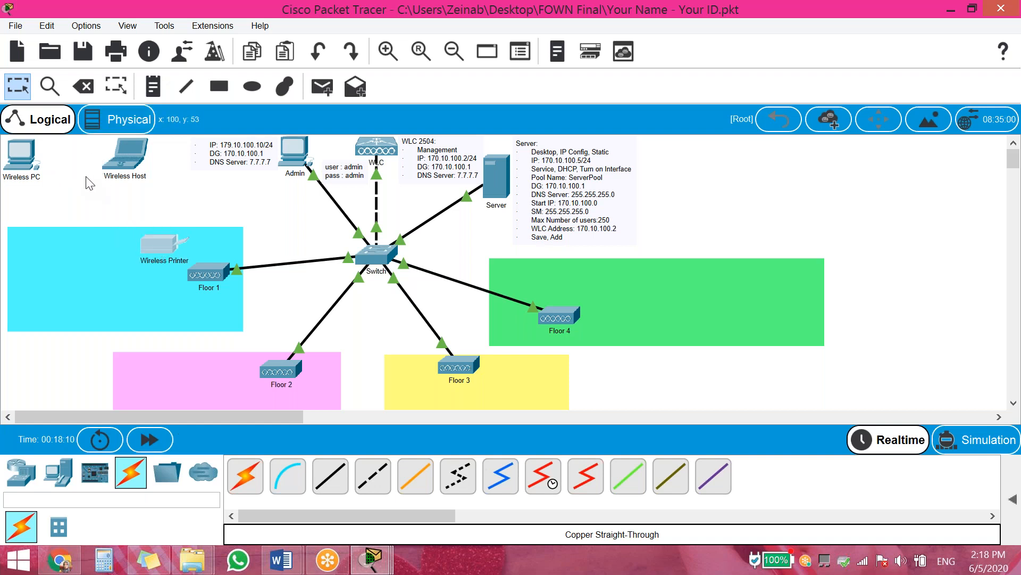
Add a new smart device, Smartphone0, inside the Floor 1 area
click(57, 485)
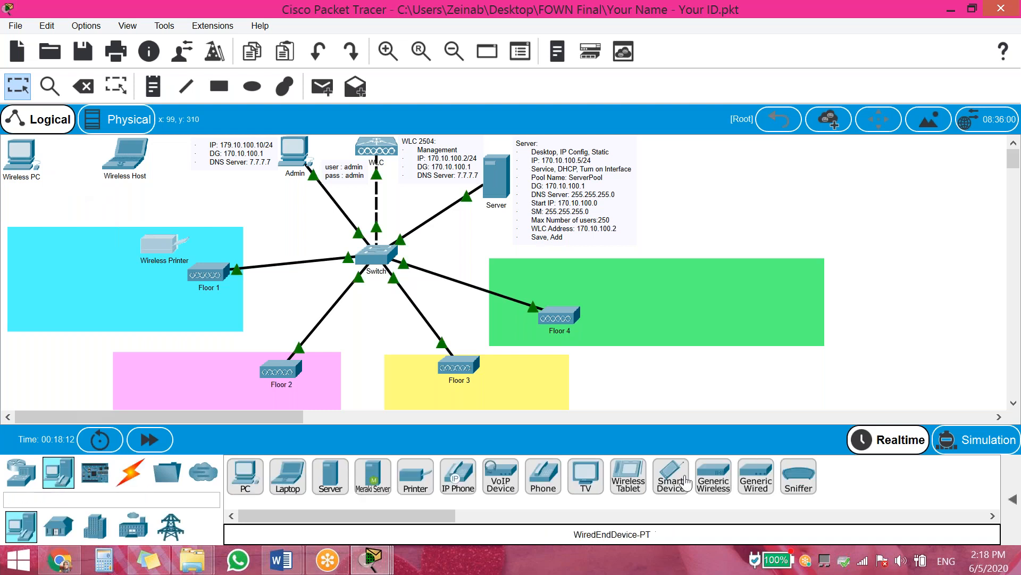
click(711, 485)
click(147, 299)
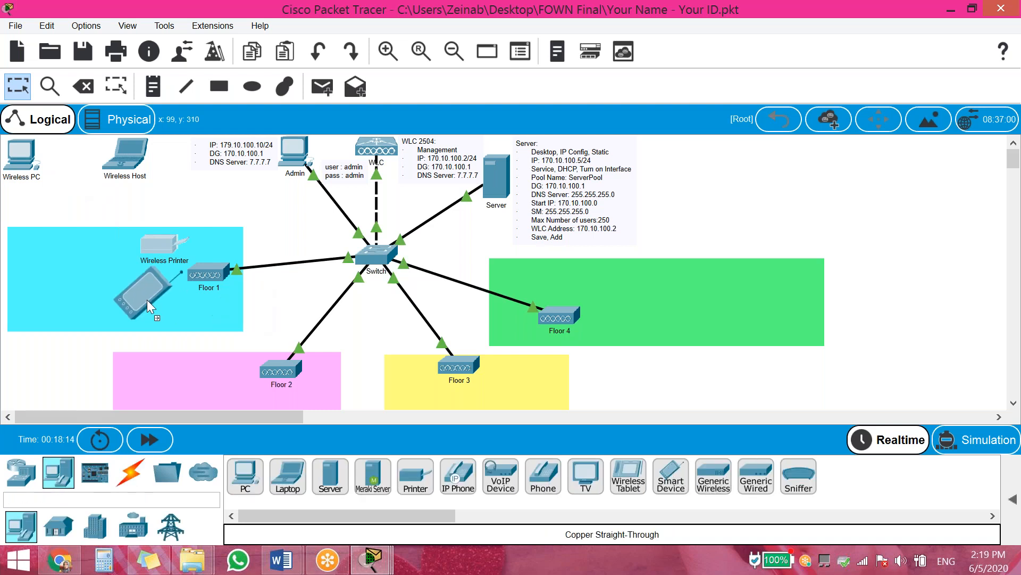
drag(153, 304, 155, 312)
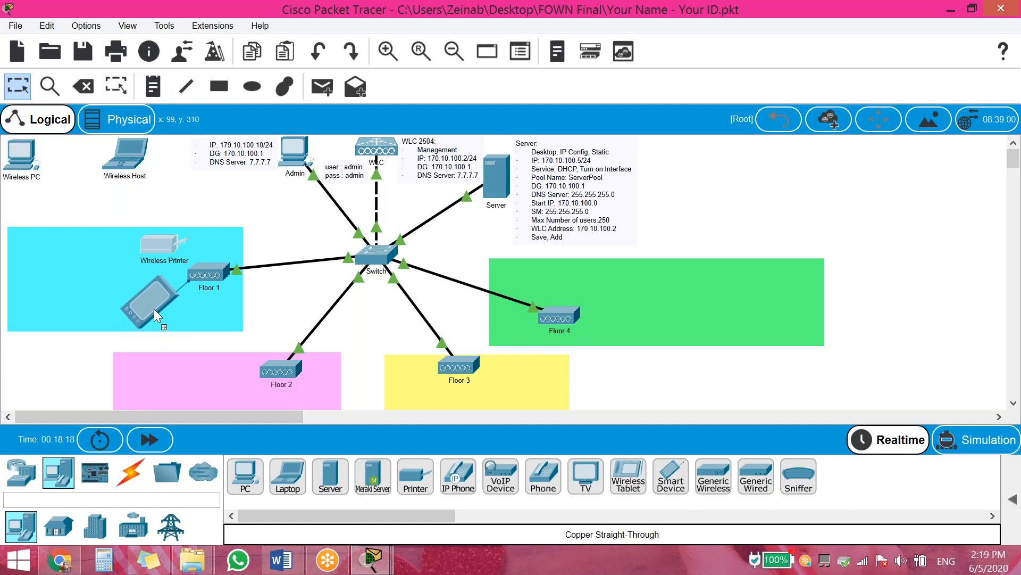
drag(149, 304, 142, 303)
Move the Wireless Host and Wireless PC into the Floor 1 area
drag(126, 155, 90, 251)
drag(19, 150, 56, 282)
drag(60, 307, 66, 290)
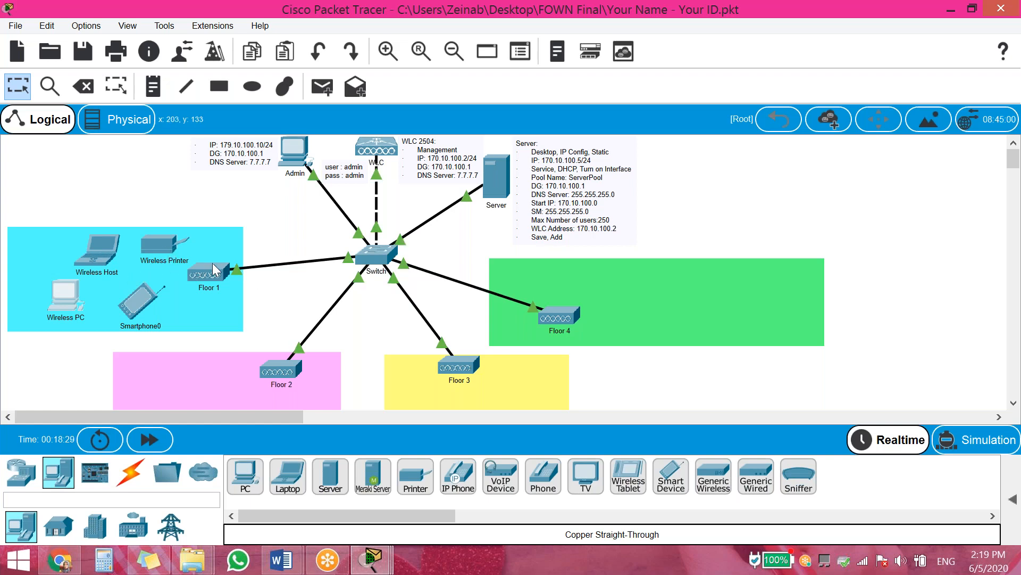
Replace the Wireless Printer's wireless SSID MySSID with Floor1
click(175, 243)
click(309, 29)
click(274, 113)
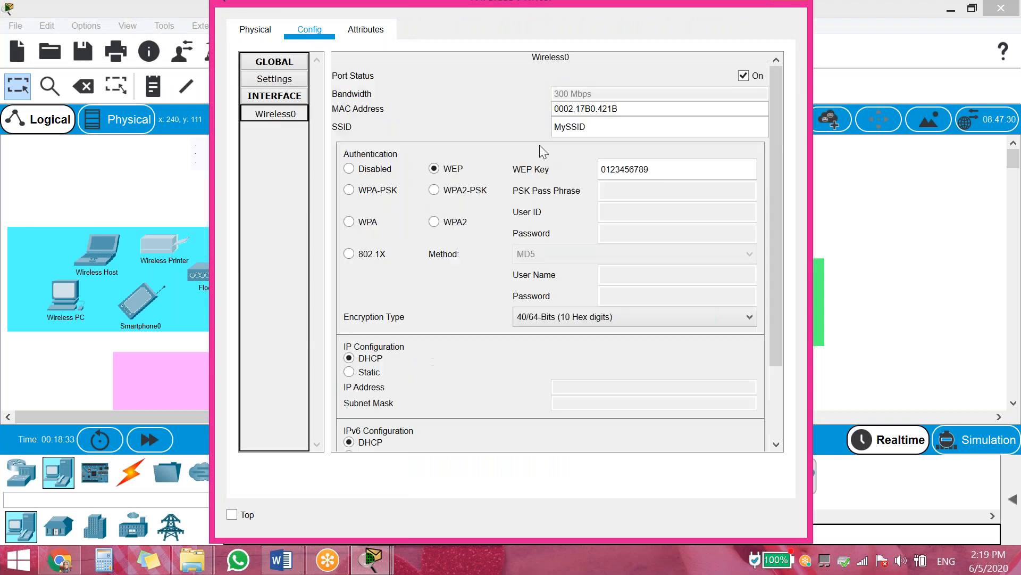
double_click(569, 126)
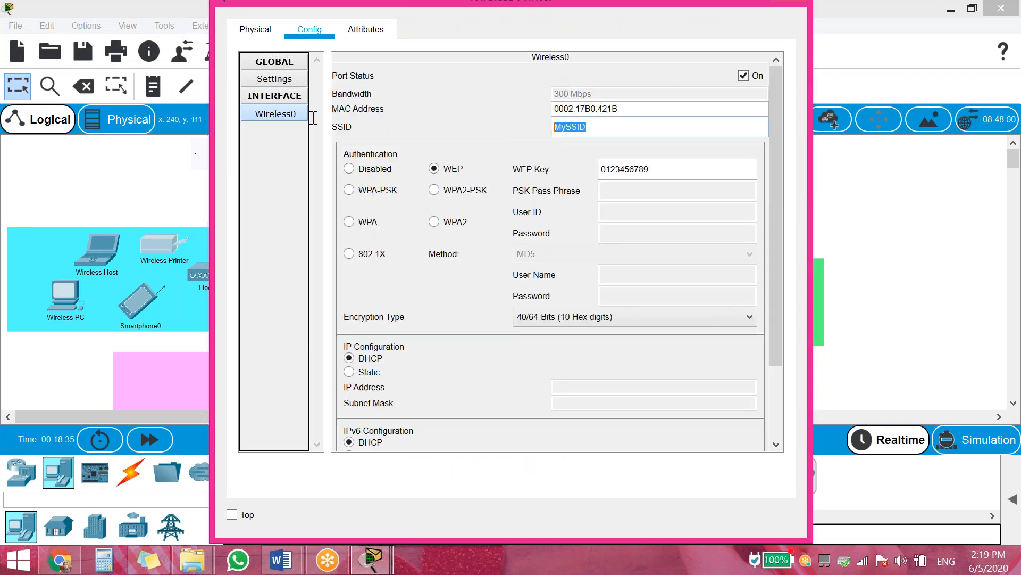
text(Floor1)
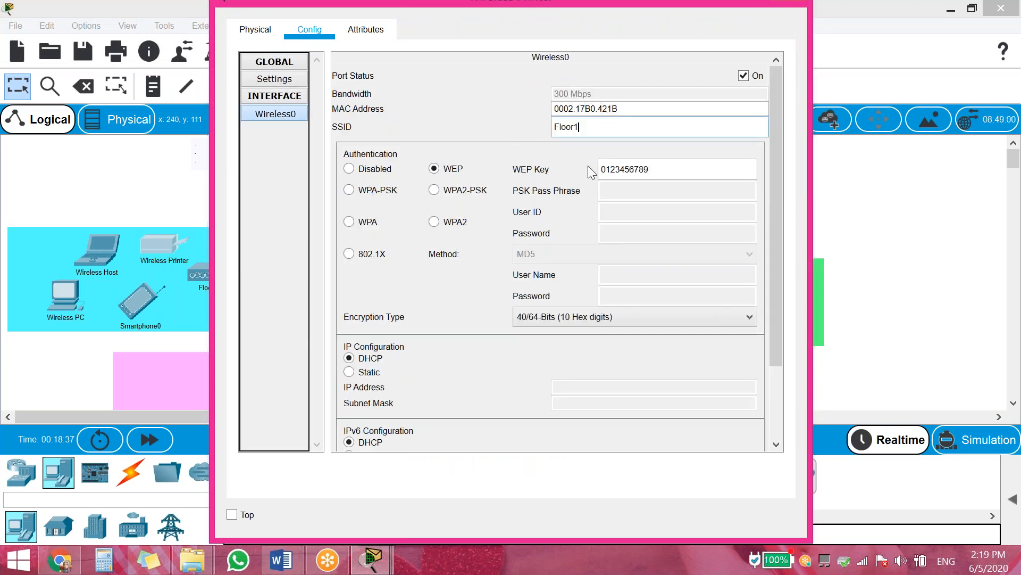
Give the printer WPA2-PSK authentication with the shared pass phrase, keeping DHCP addressing
click(451, 192)
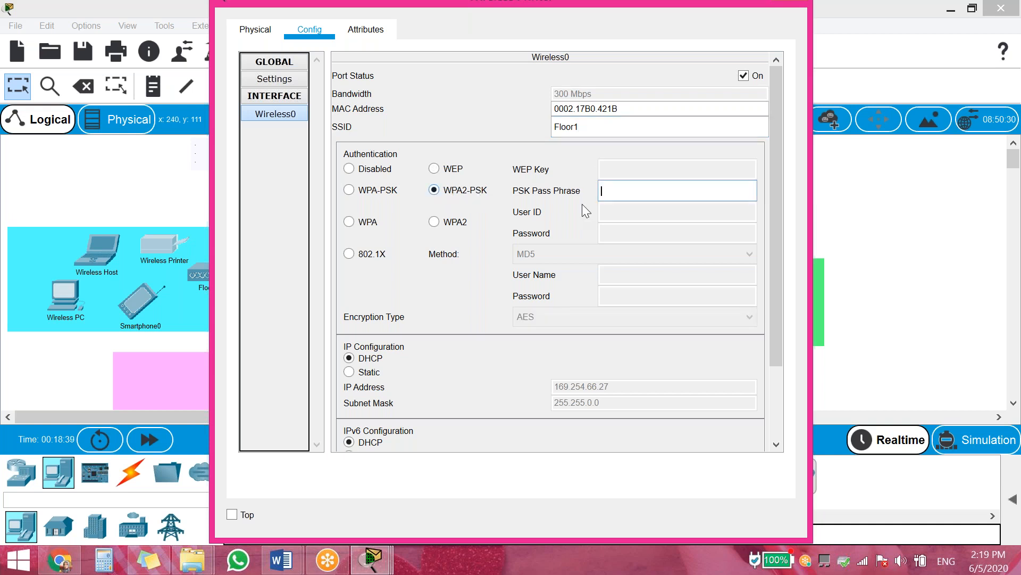
click(637, 193)
text(admin123)
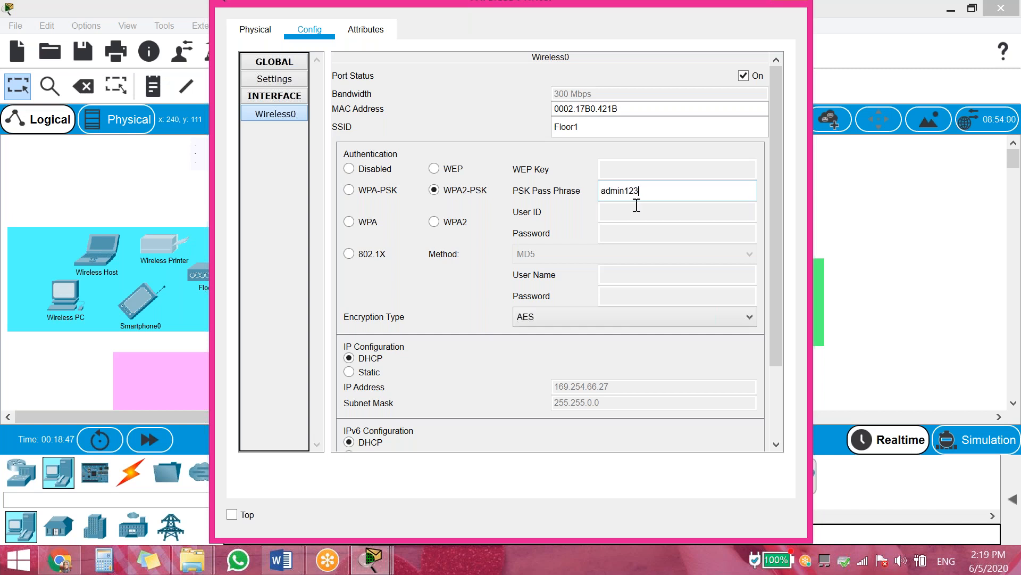
click(354, 374)
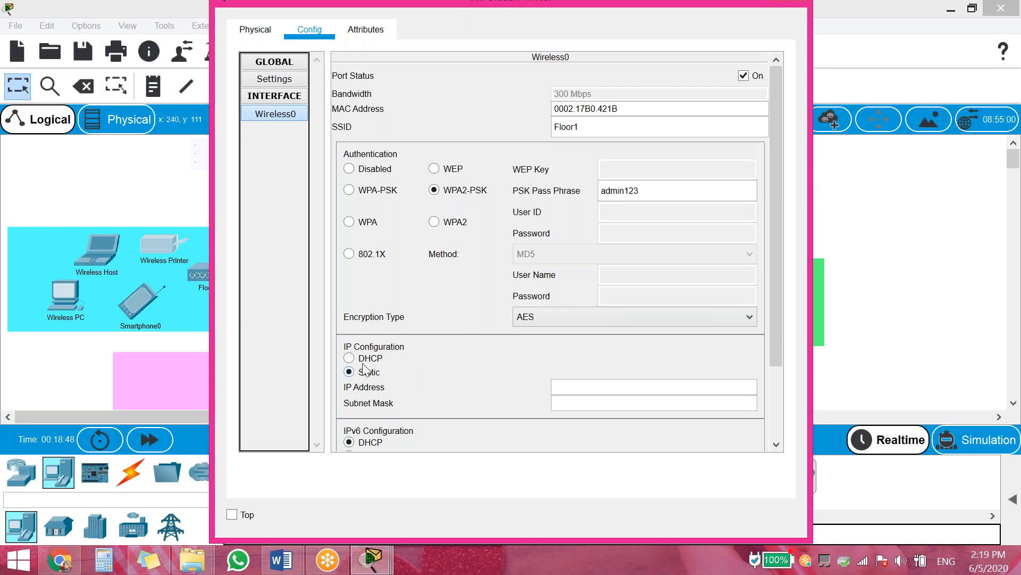
click(365, 359)
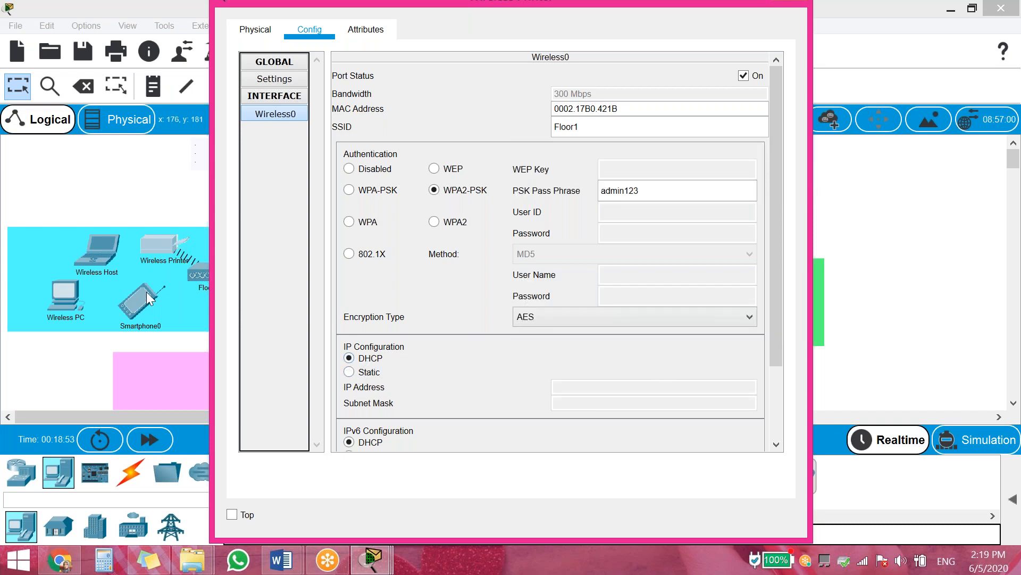
click(135, 303)
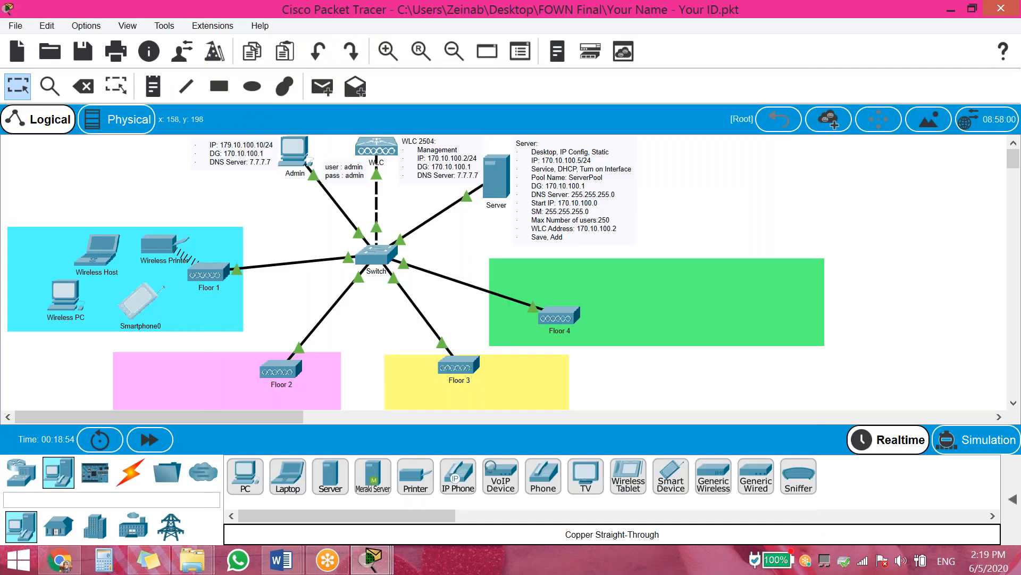
Change Smartphone0's wireless SSID from Default to Floor1
click(135, 304)
click(310, 29)
click(286, 133)
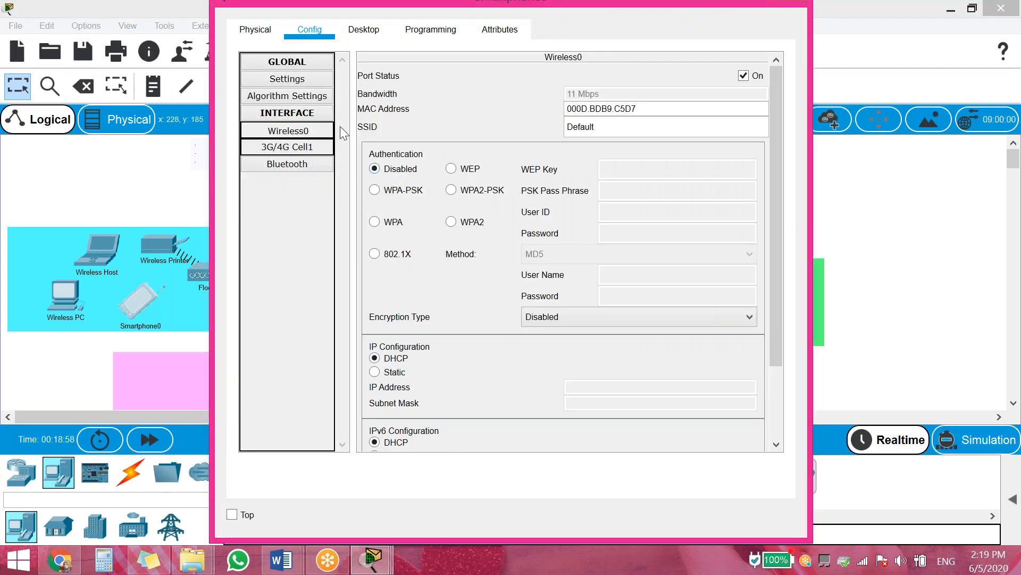
drag(633, 123, 401, 115)
text(Floor1)
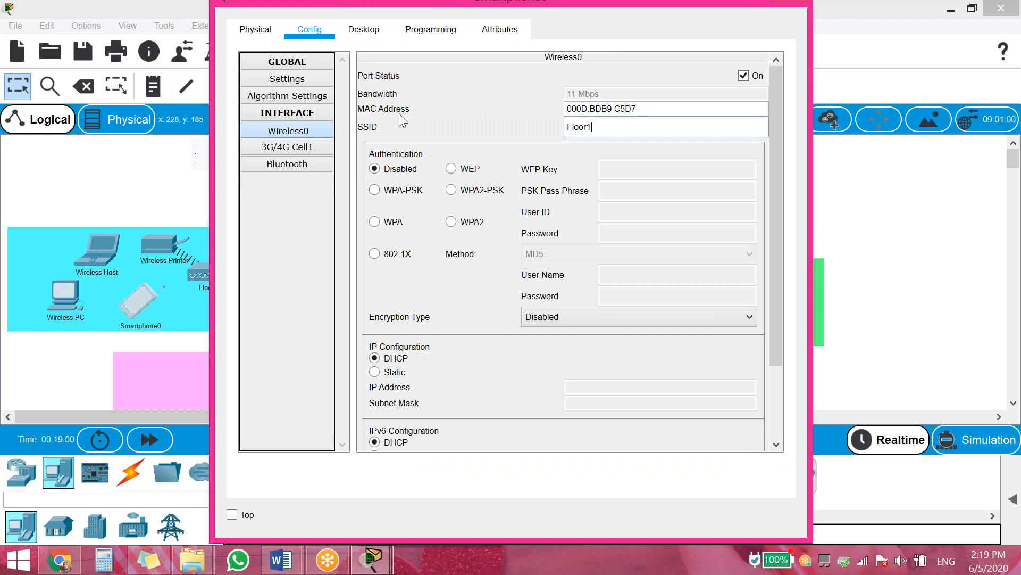
Set Smartphone0 to WPA2-PSK with the shared pass phrase and renew its DHCP address
click(473, 192)
click(633, 192)
text(admin123)
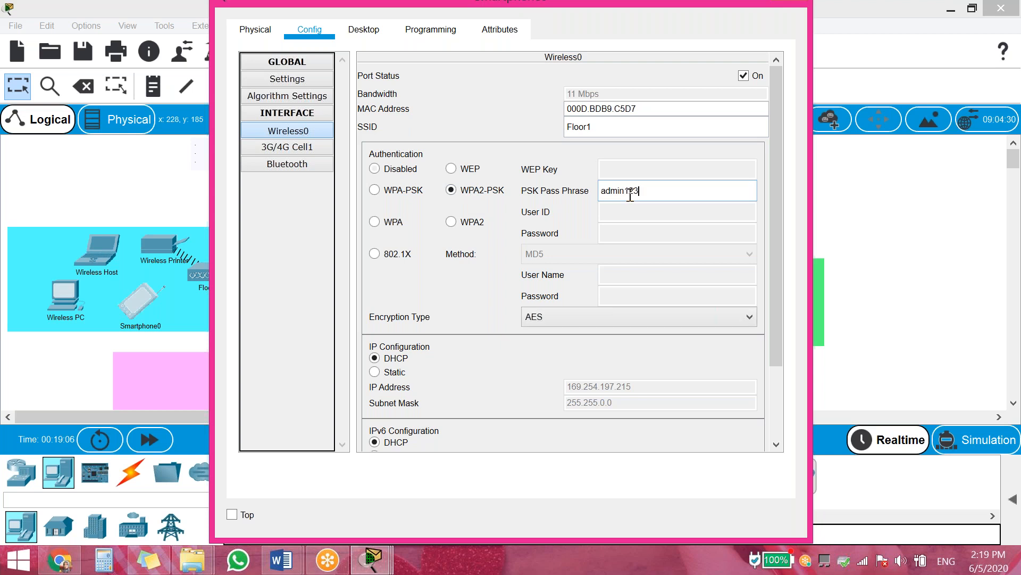
click(396, 368)
click(397, 358)
click(95, 259)
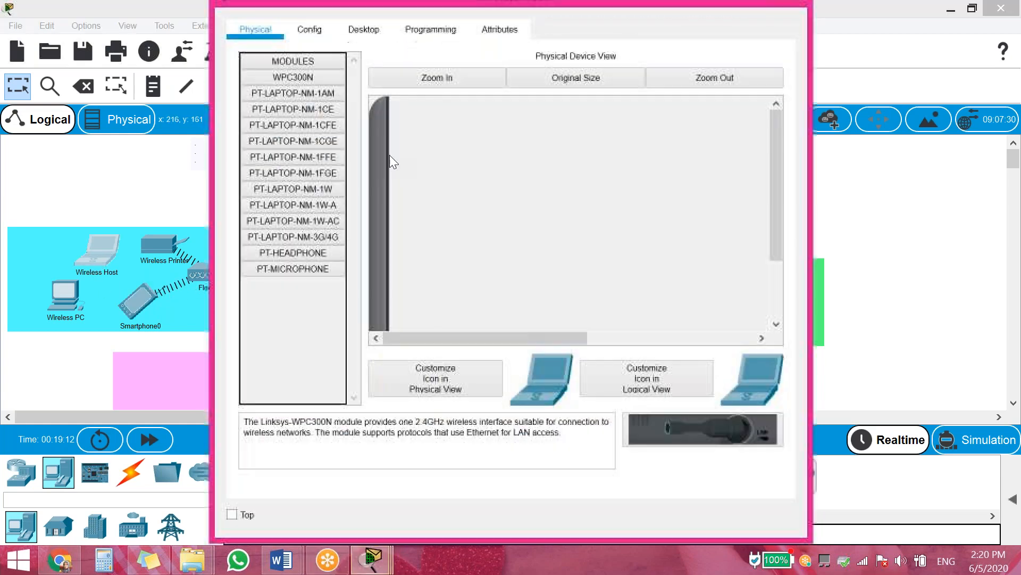
Set the Wireless Host laptop's wireless SSID to Floor1
click(309, 28)
click(301, 131)
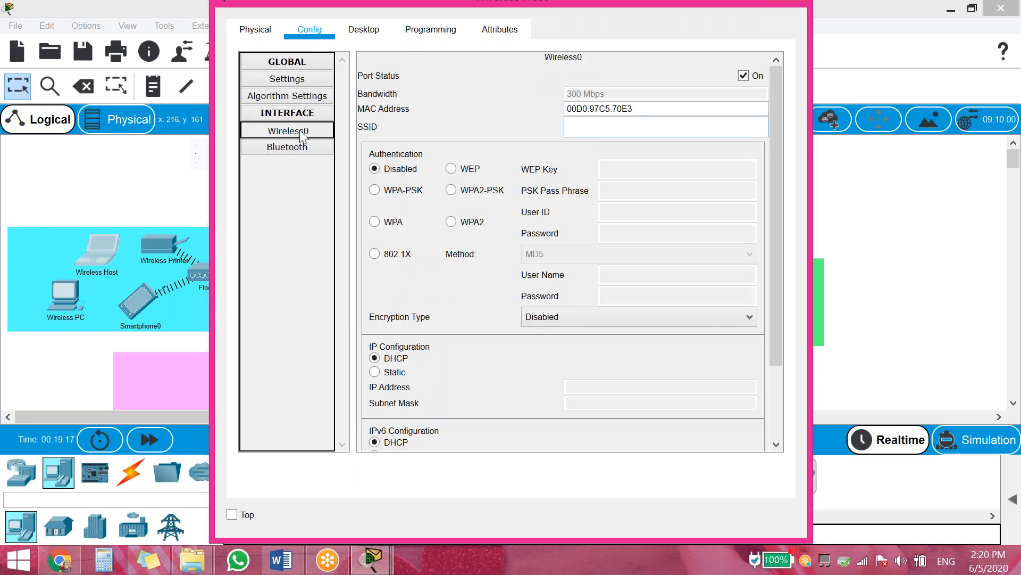
click(597, 127)
text(Floor1)
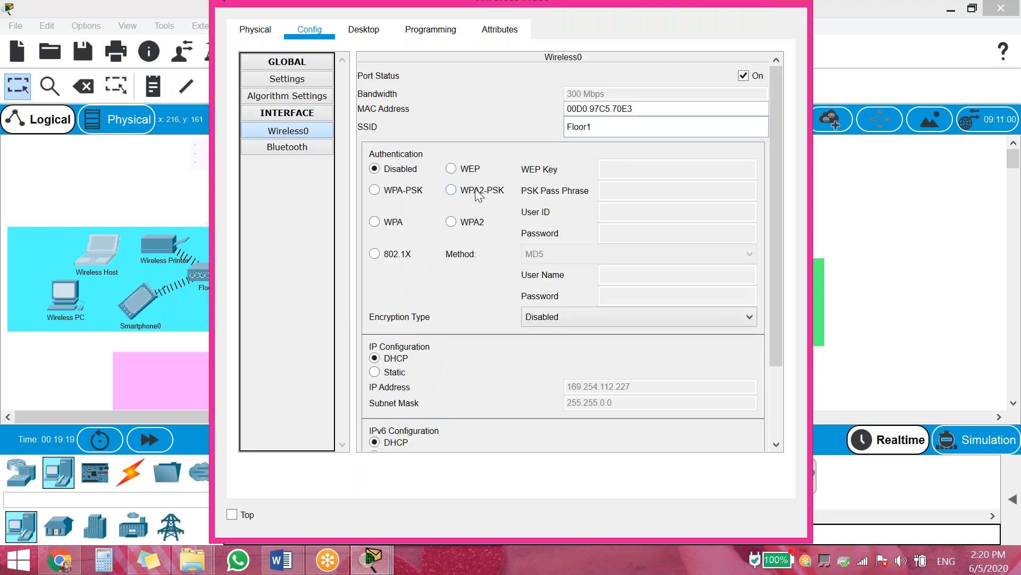
Give the laptop WPA2-PSK with the shared pass phrase and renew its DHCP address
click(476, 192)
click(626, 195)
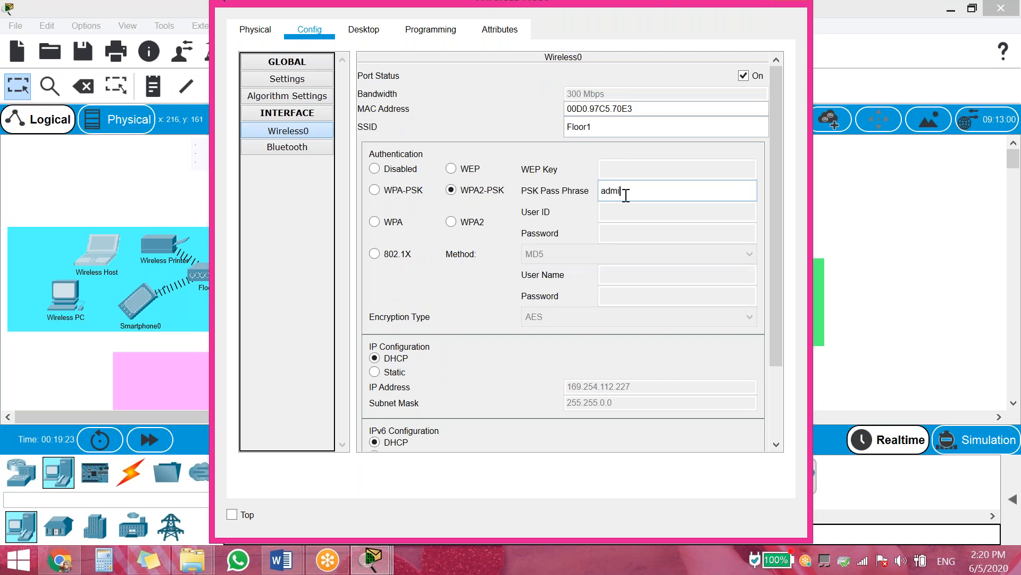
text(admin123)
click(394, 372)
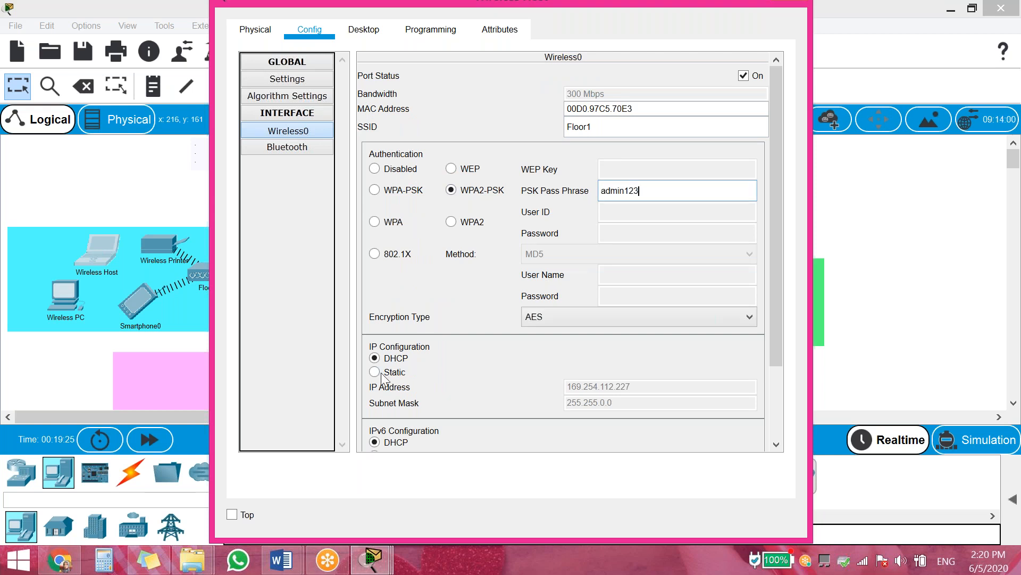
click(403, 358)
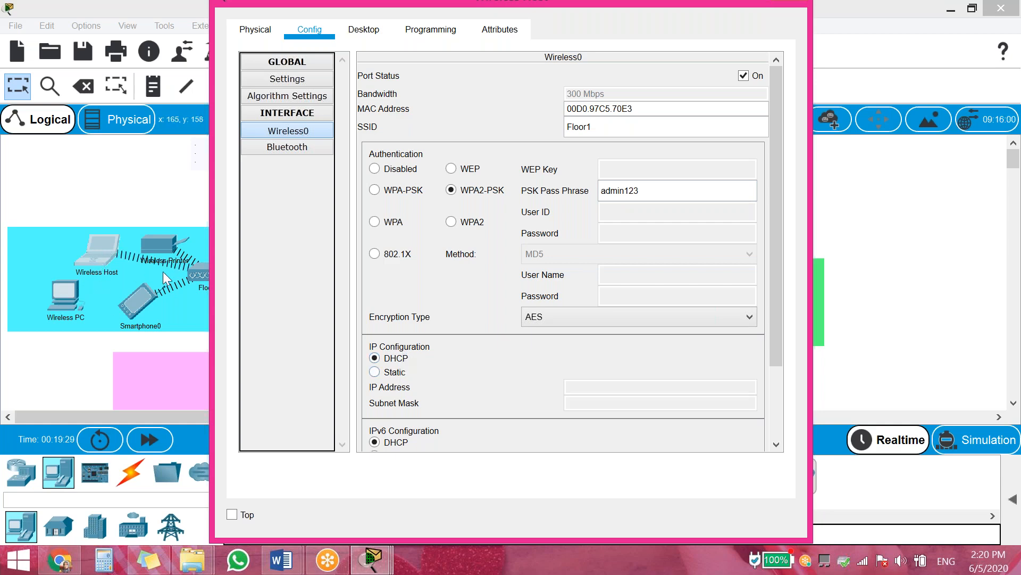
click(75, 299)
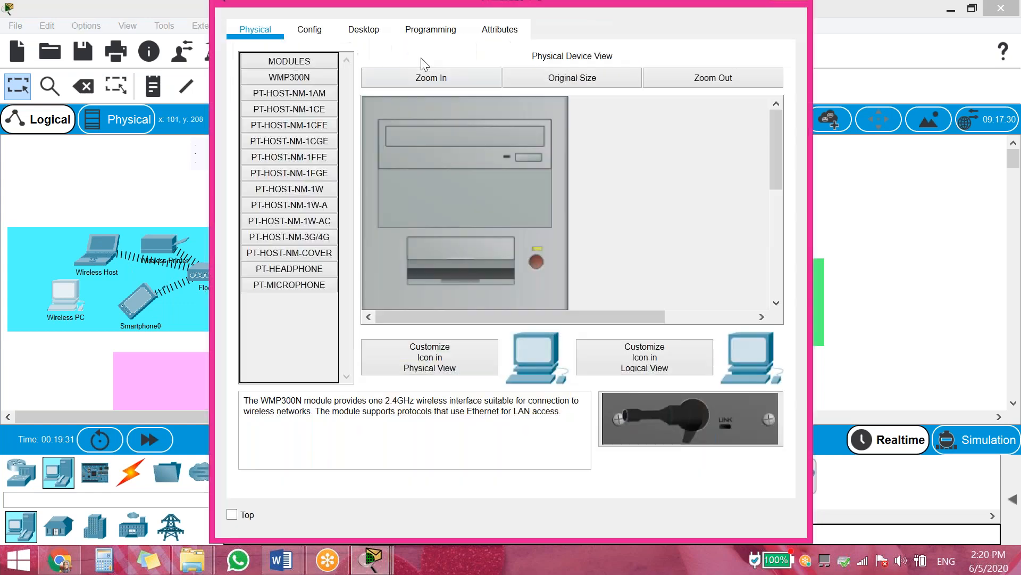
Replace the Wireless PC's SSID MySSID with Floor1
click(317, 30)
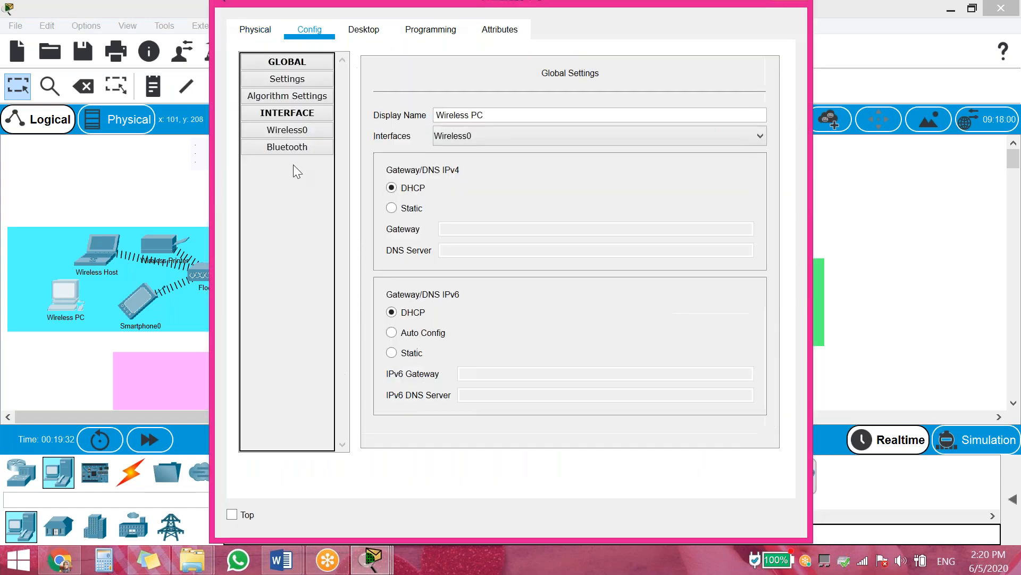
click(282, 132)
double_click(620, 128)
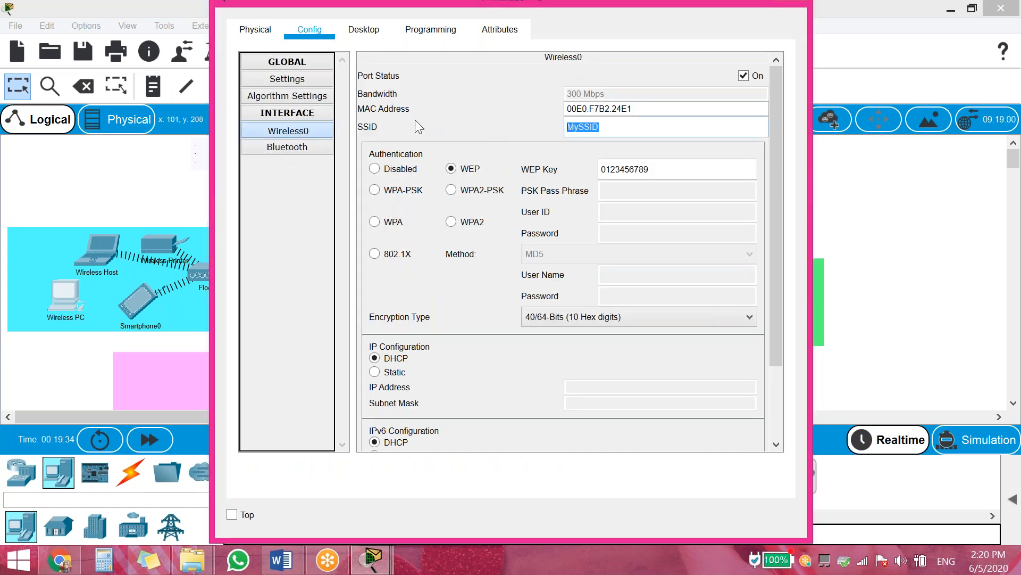
text(Floor1)
Set the PC to WPA2-PSK with the shared pass phrase, keeping DHCP addressing
click(451, 190)
click(647, 195)
text(ad)
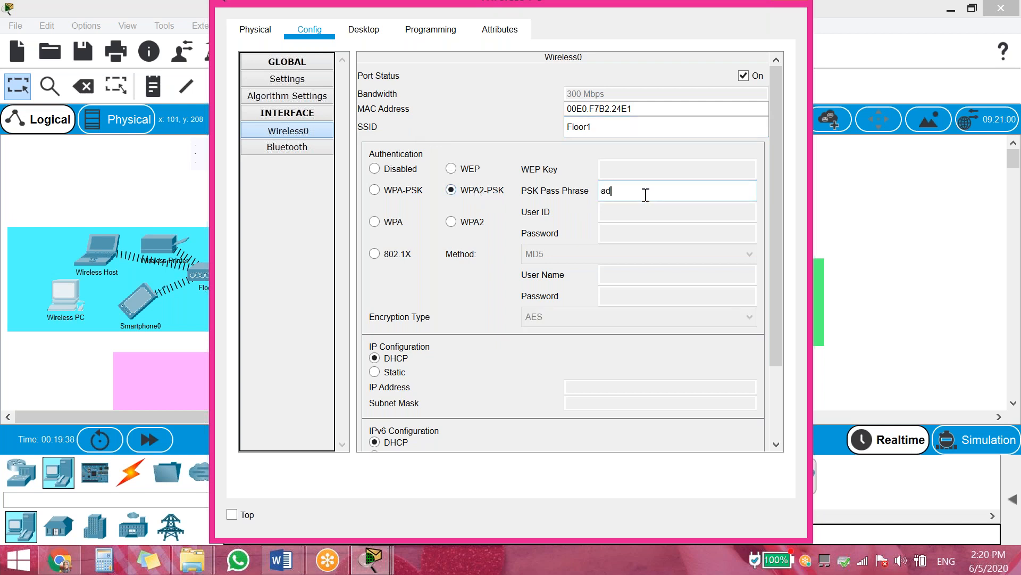
text(min123)
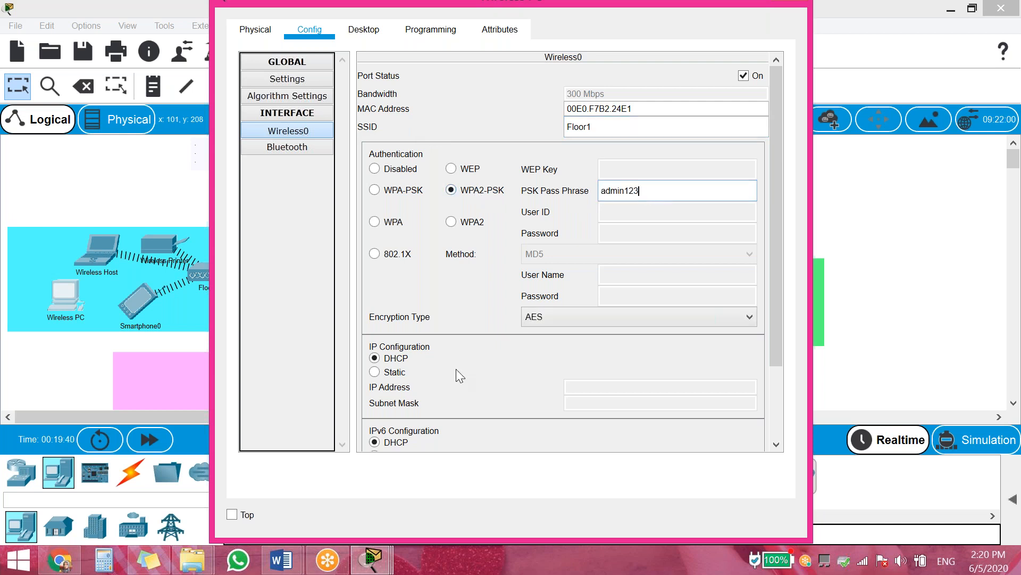
click(404, 372)
click(416, 362)
click(83, 366)
Duplicate the Wireless PC into the pink Floor 2 area as Wireless PC(1)
scroll(186, 264, down, 1)
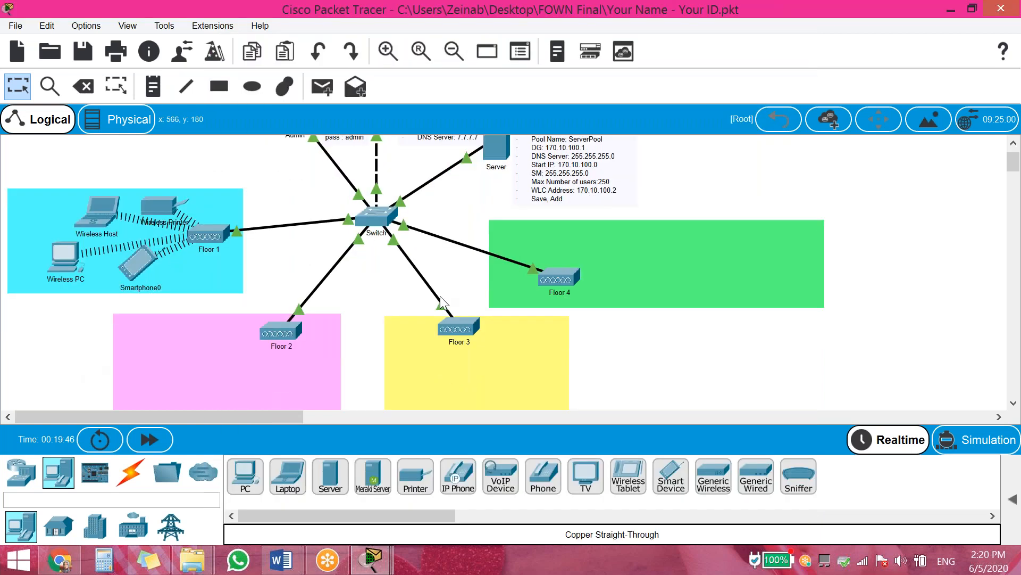
drag(185, 182, 51, 278)
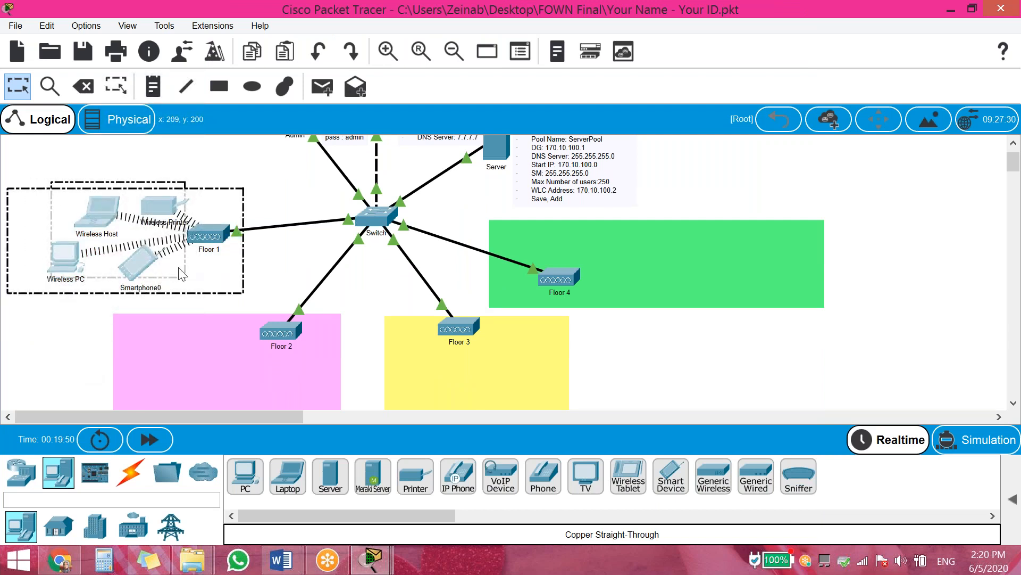
click(50, 342)
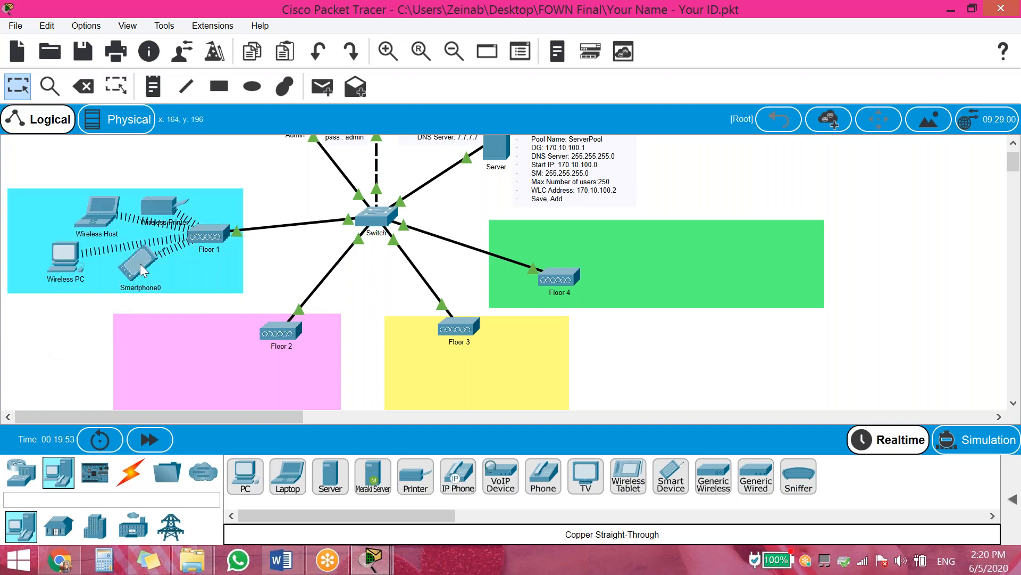
click(141, 265)
ctrl+click(66, 259)
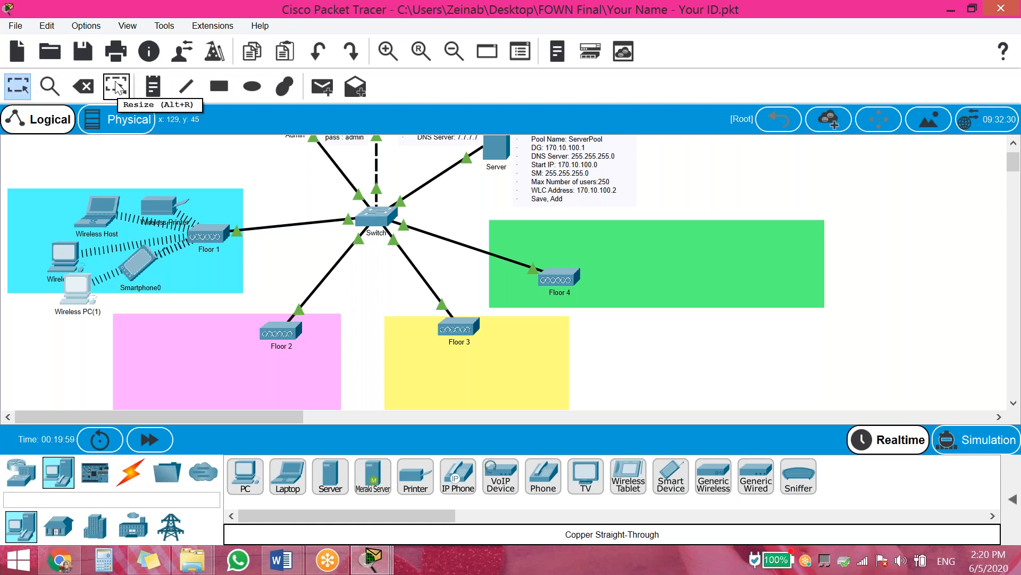
scroll(274, 159, down, 1)
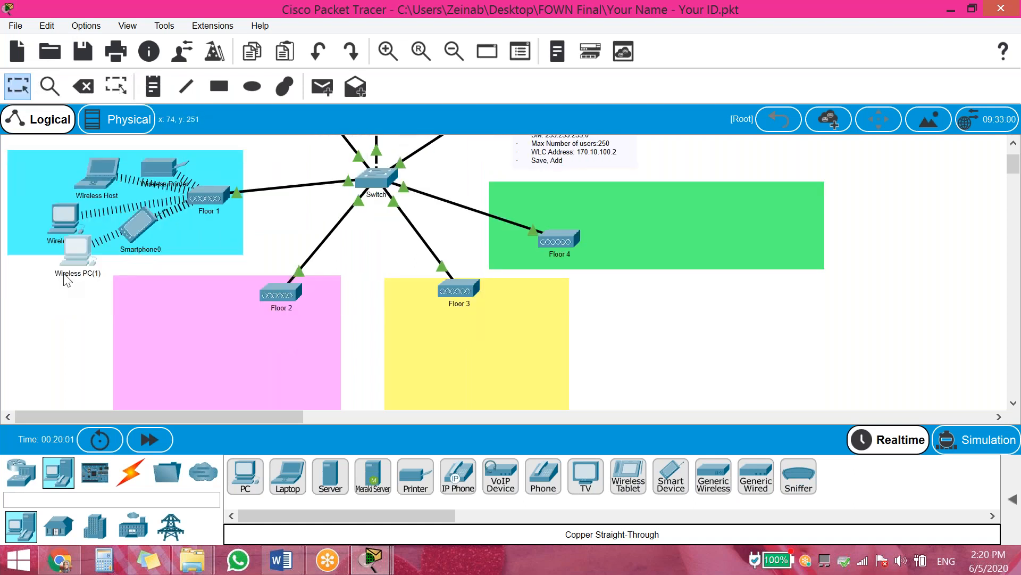
drag(80, 260, 149, 334)
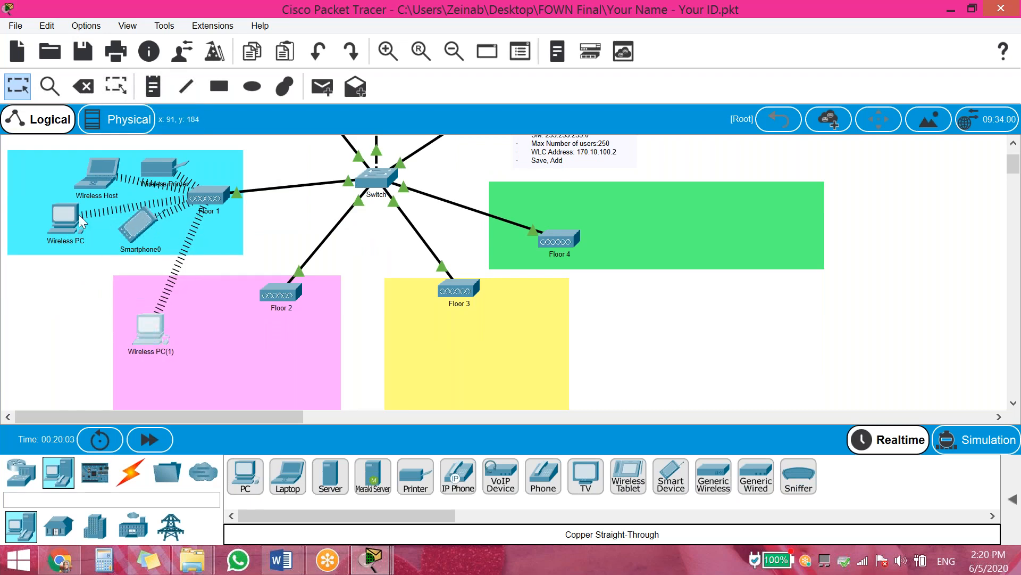
Copy and paste Smartphone0 through the Edit menu, placing Smartphone0(1) in the pink area
click(142, 225)
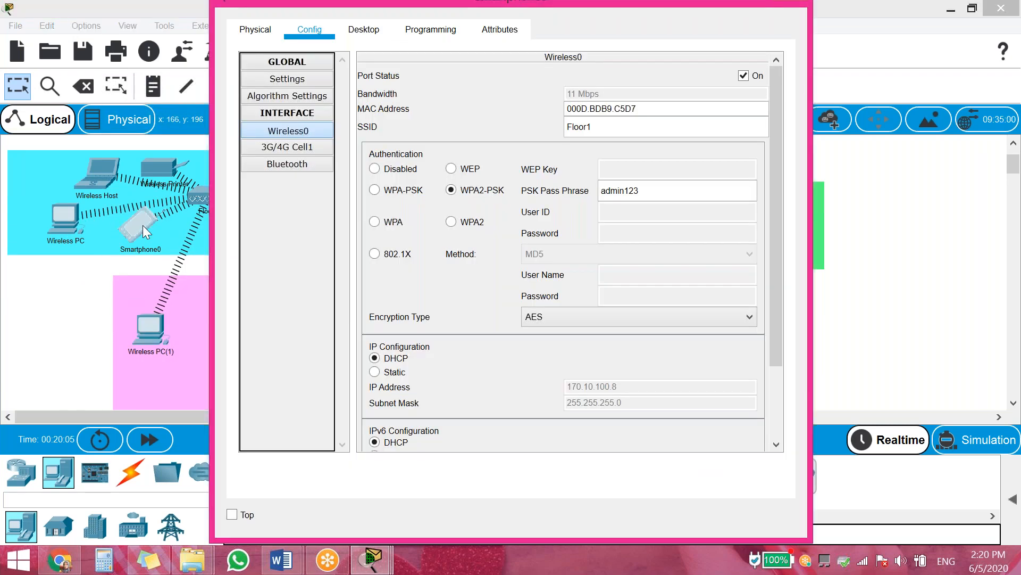
click(96, 289)
click(129, 235)
click(56, 27)
click(50, 27)
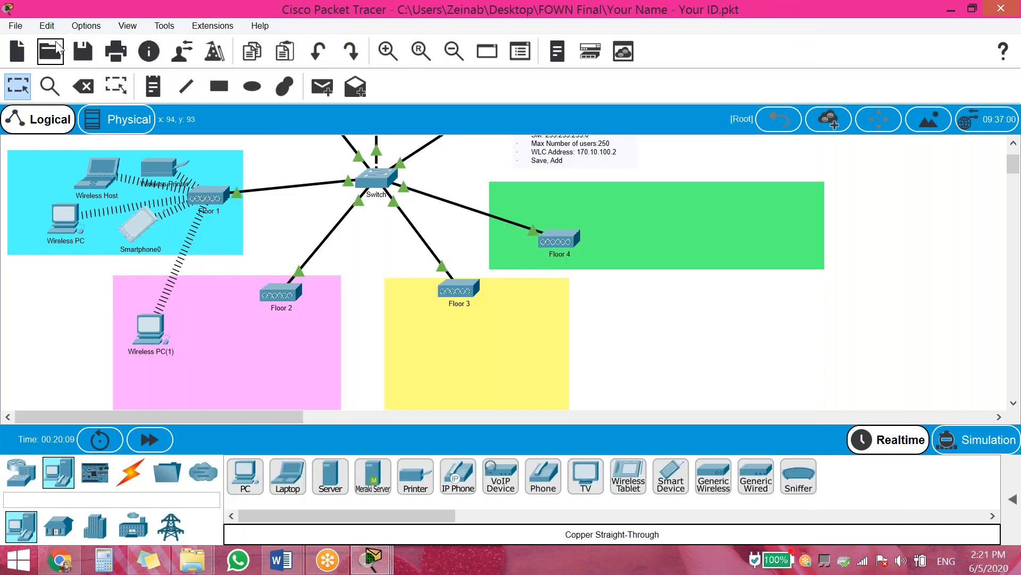
click(47, 26)
click(58, 58)
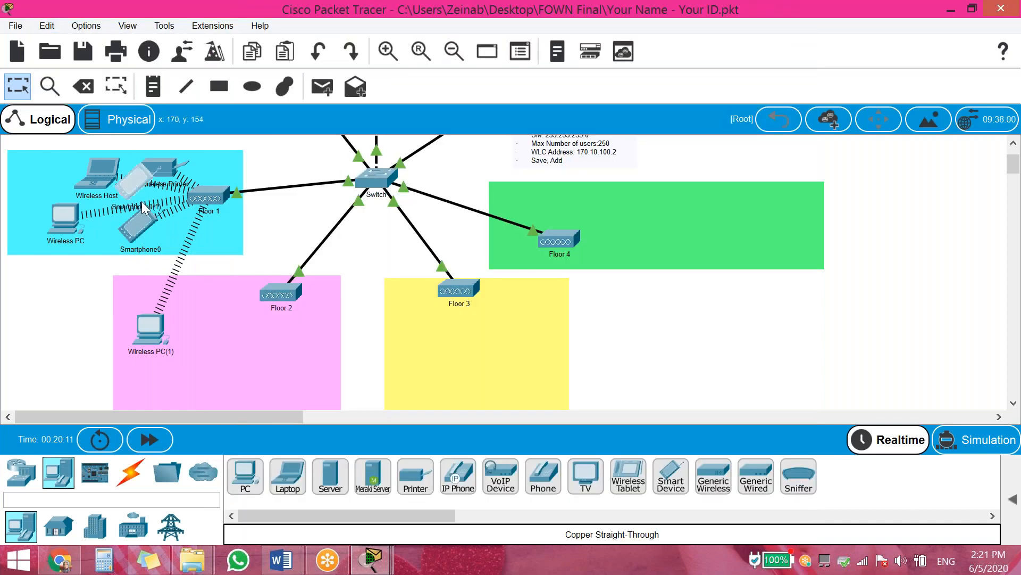
click(224, 327)
drag(221, 322, 218, 316)
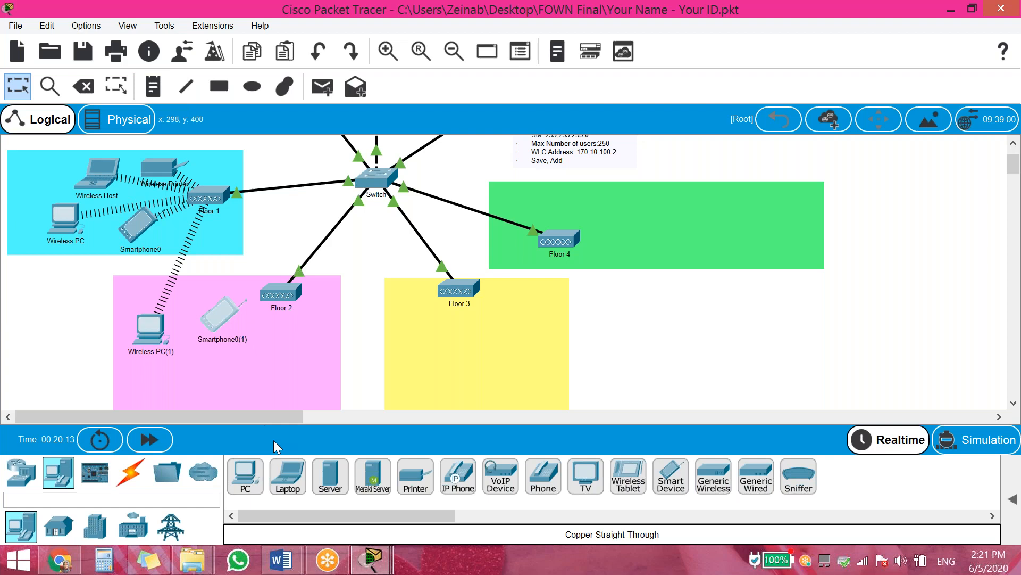
Paste Wireless Host(1) and Wireless Printer(1) into Floor 2 and nudge the pink area slightly
click(169, 167)
ctrl+click(98, 177)
click(302, 361)
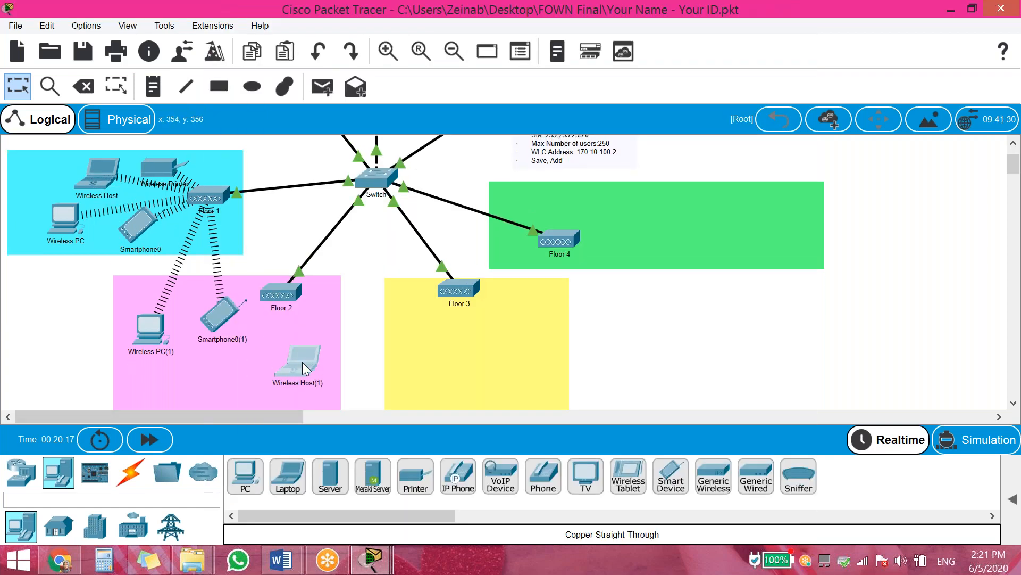
ctrl+click(152, 164)
drag(190, 192, 206, 378)
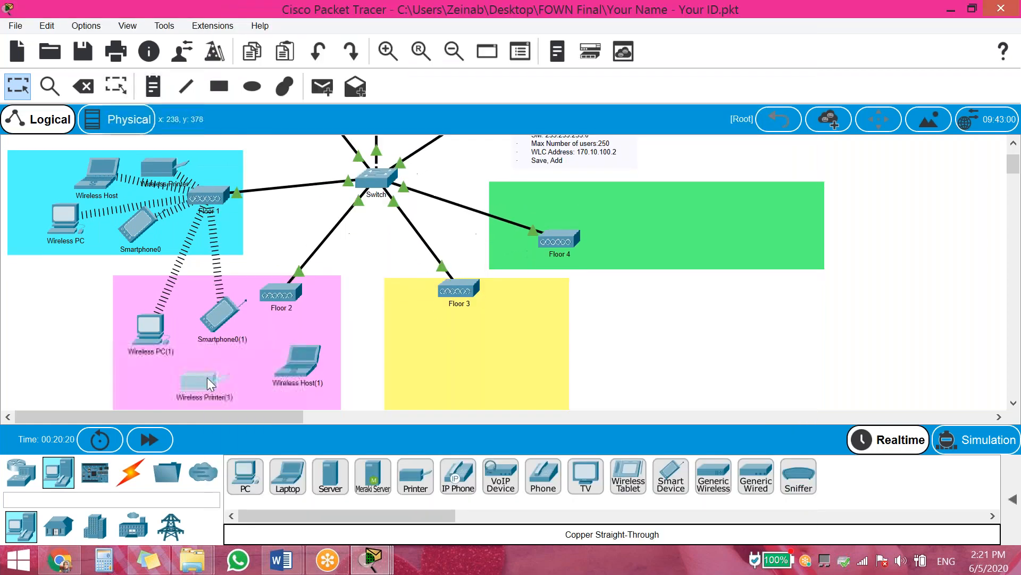
scroll(524, 316, down, 3)
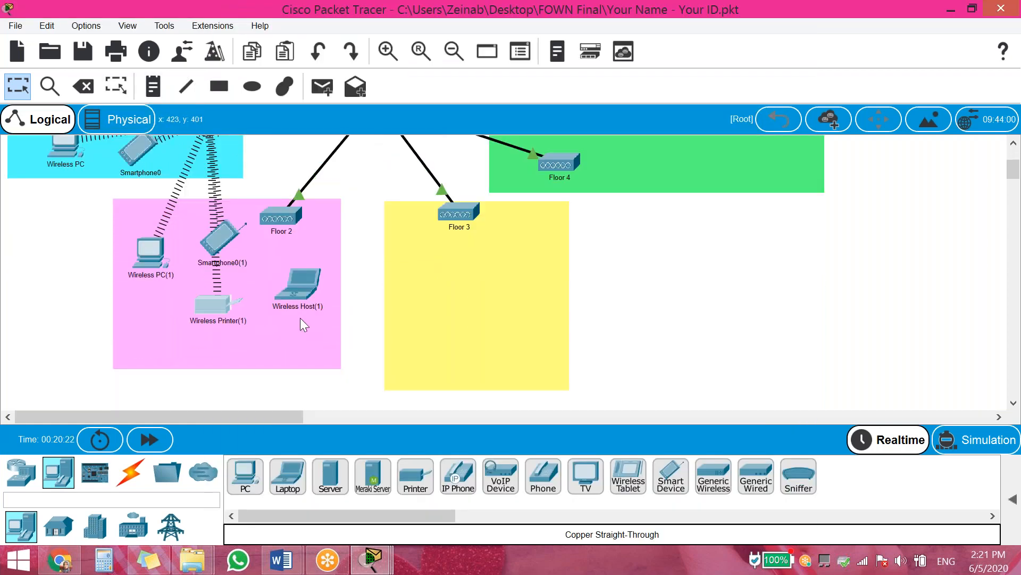
mouse_move(340, 266)
mouse_down()
mouse_move(378, 281)
mouse_move(346, 269)
mouse_up()
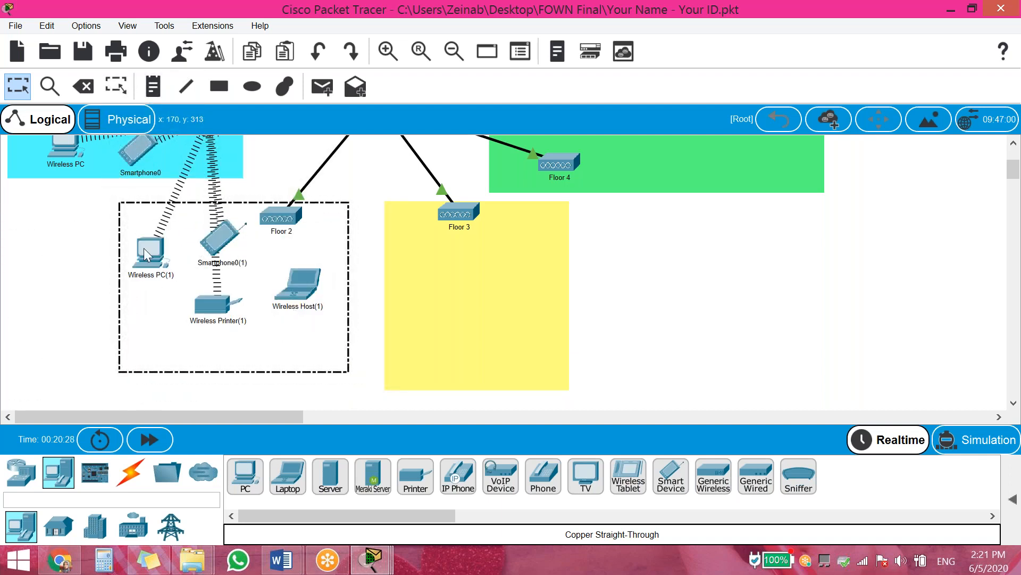
click(142, 251)
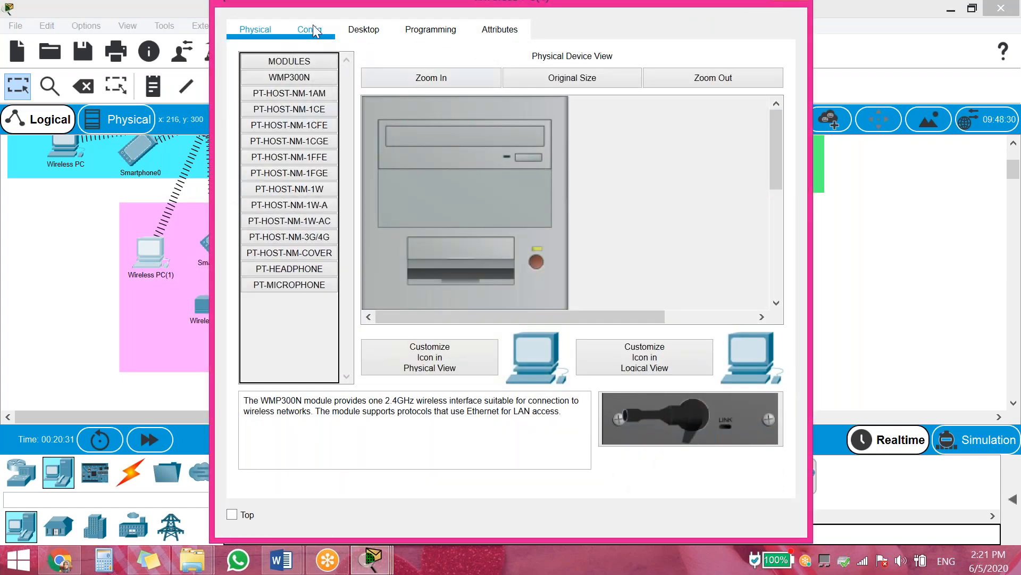
Change Wireless PC(1)'s SSID to Floor2 and renew its DHCP address
click(310, 29)
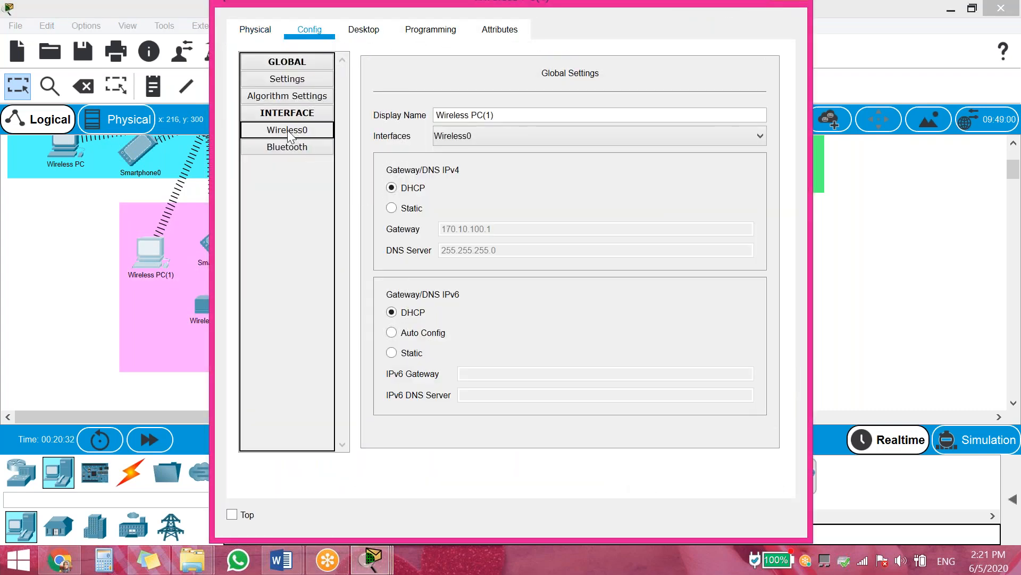
click(292, 130)
click(603, 130)
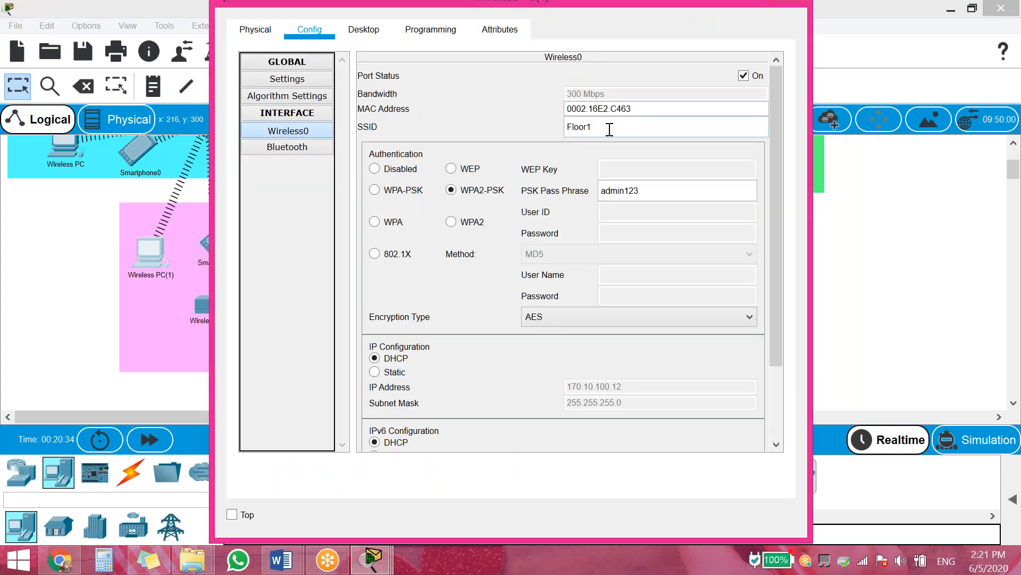
text(2)
click(389, 374)
click(395, 361)
click(200, 312)
Point Wireless Printer(1) to SSID Floor2 and renew its DHCP address
click(322, 276)
click(310, 29)
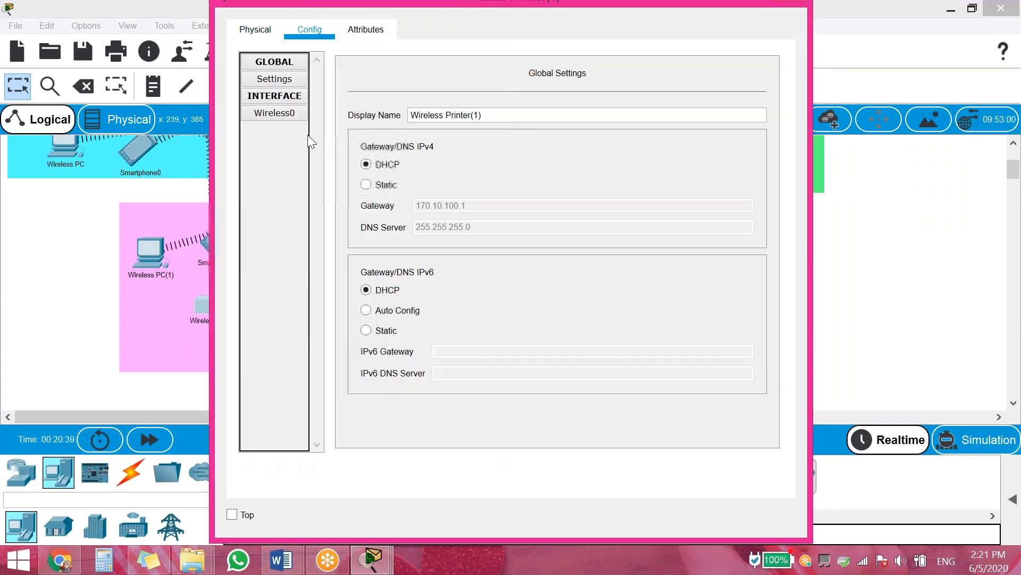
click(282, 115)
click(617, 128)
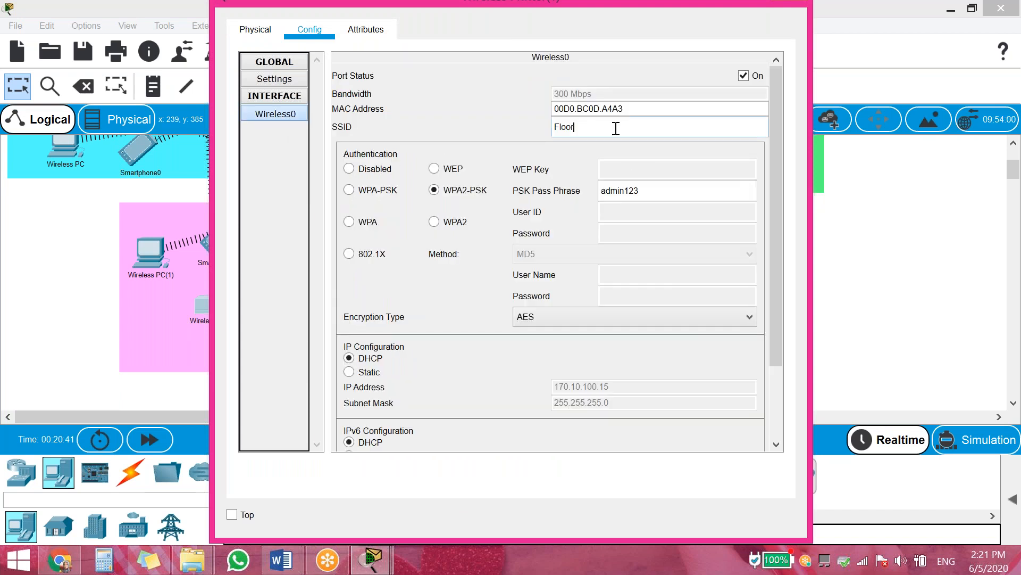
click(359, 372)
click(365, 360)
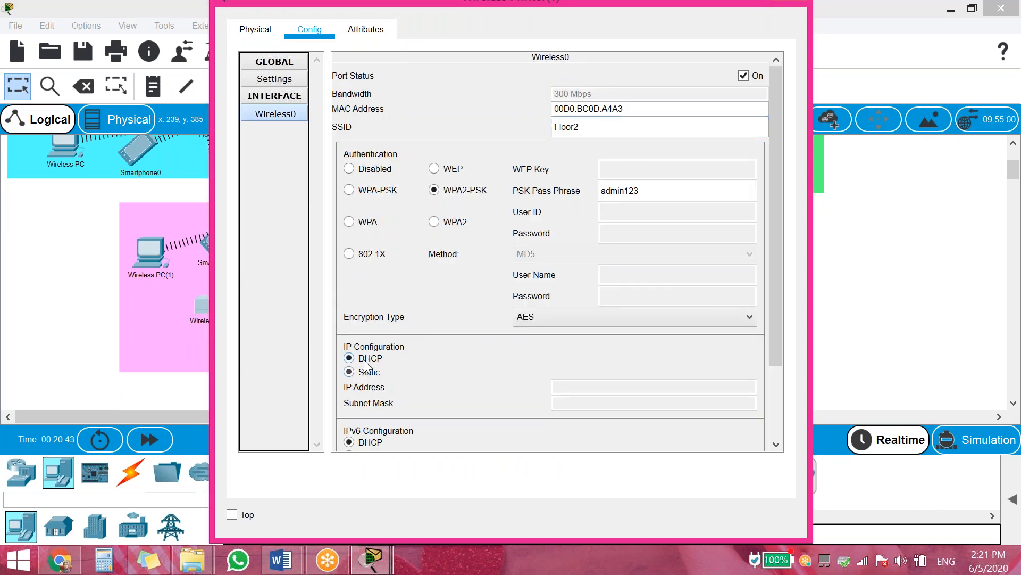
click(183, 310)
click(221, 234)
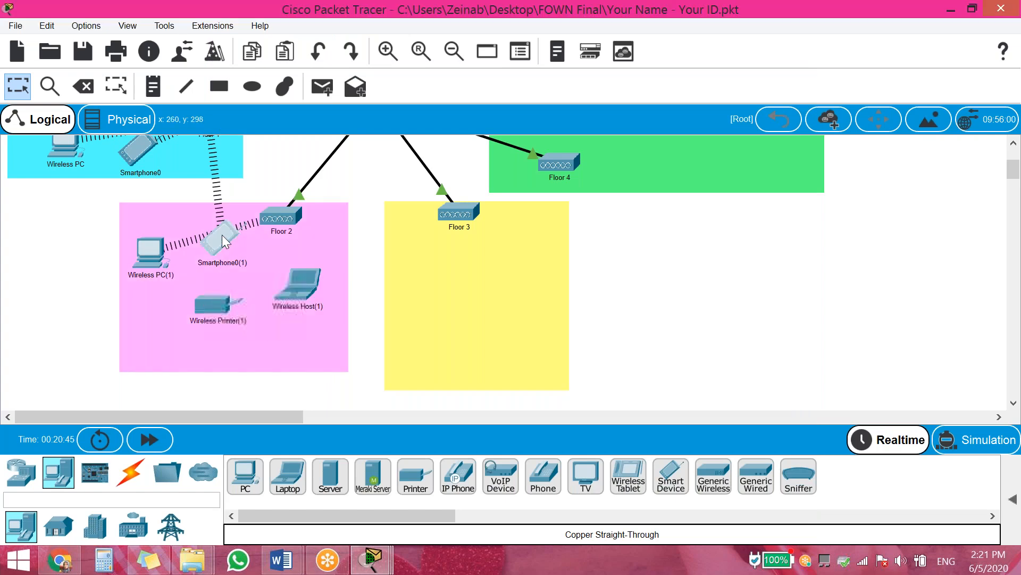
click(208, 305)
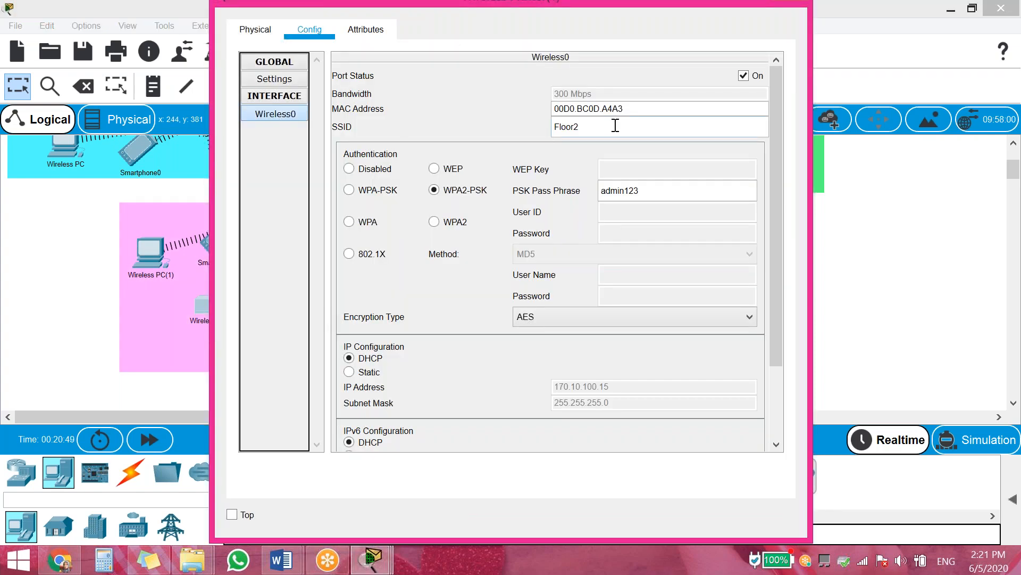
click(85, 343)
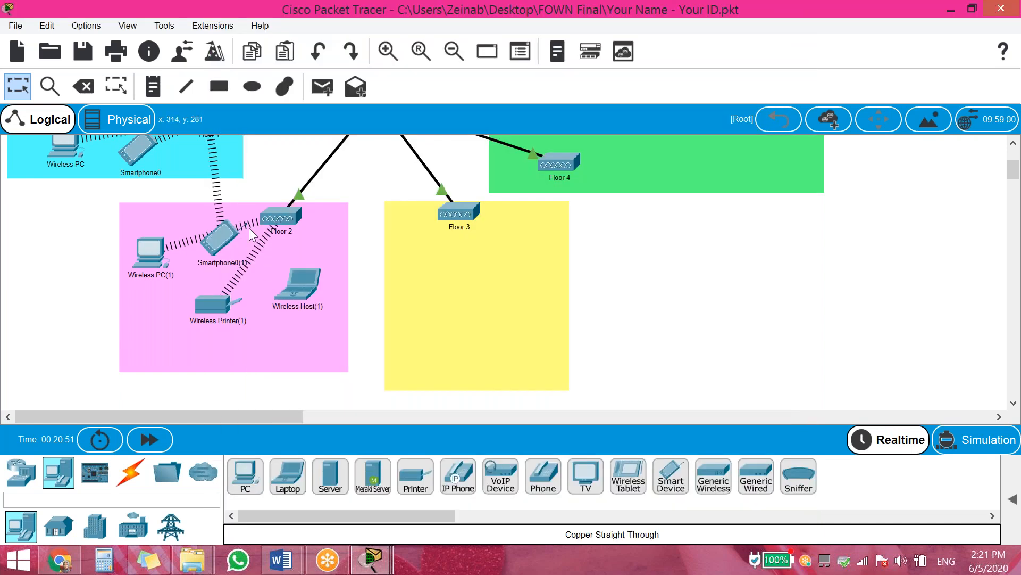
Change Smartphone0(1)'s SSID to Floor2, renew DHCP, and reposition it within Floor 2
click(225, 234)
click(306, 26)
click(267, 133)
click(629, 120)
key(BackSpace)
text(2)
click(380, 375)
click(391, 360)
click(85, 352)
drag(239, 243, 219, 271)
click(305, 305)
click(310, 305)
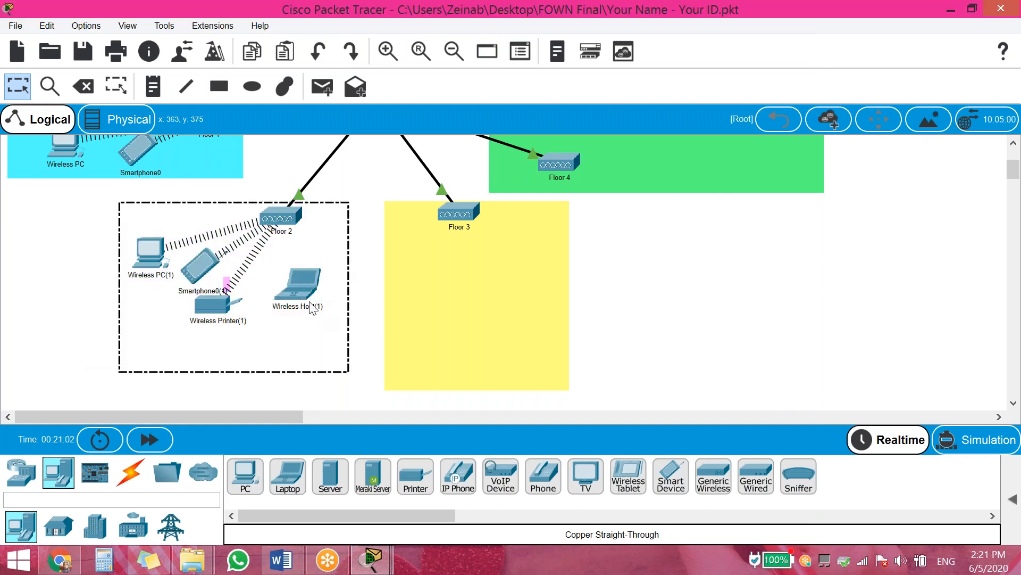
click(376, 261)
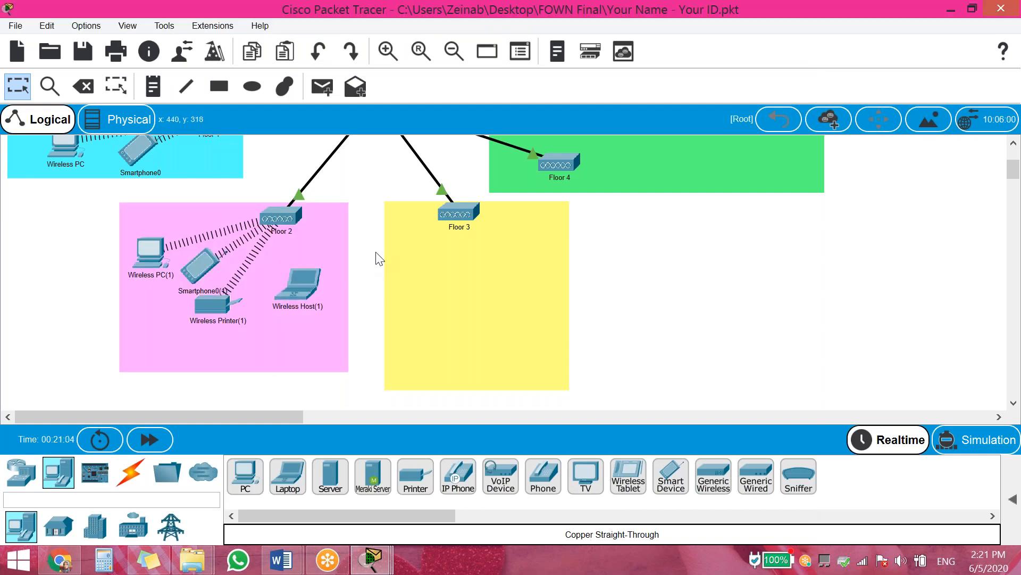
Set Wireless Host(1)'s SSID to Floor2 and renew its DHCP address
click(311, 275)
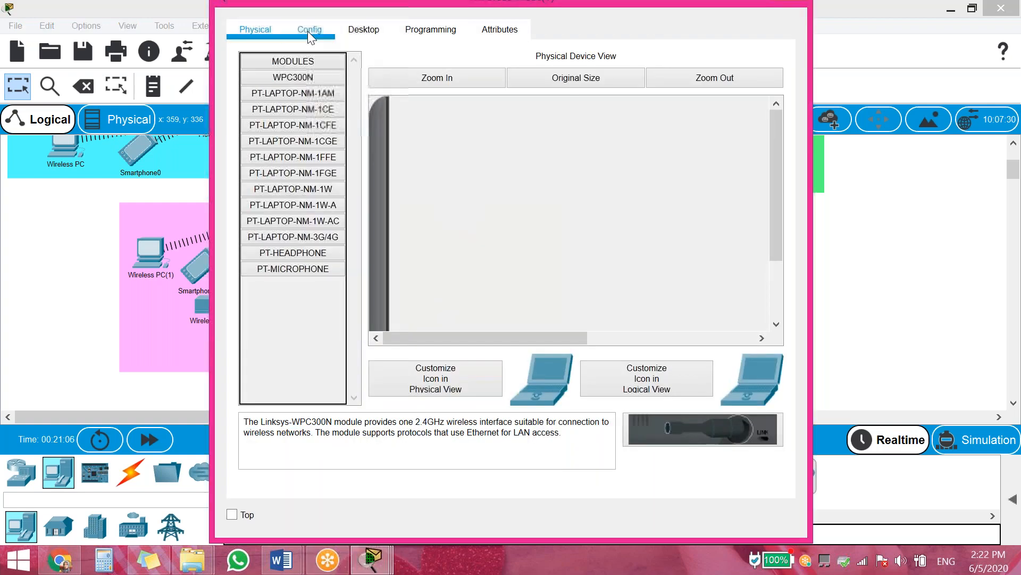
click(307, 31)
click(285, 129)
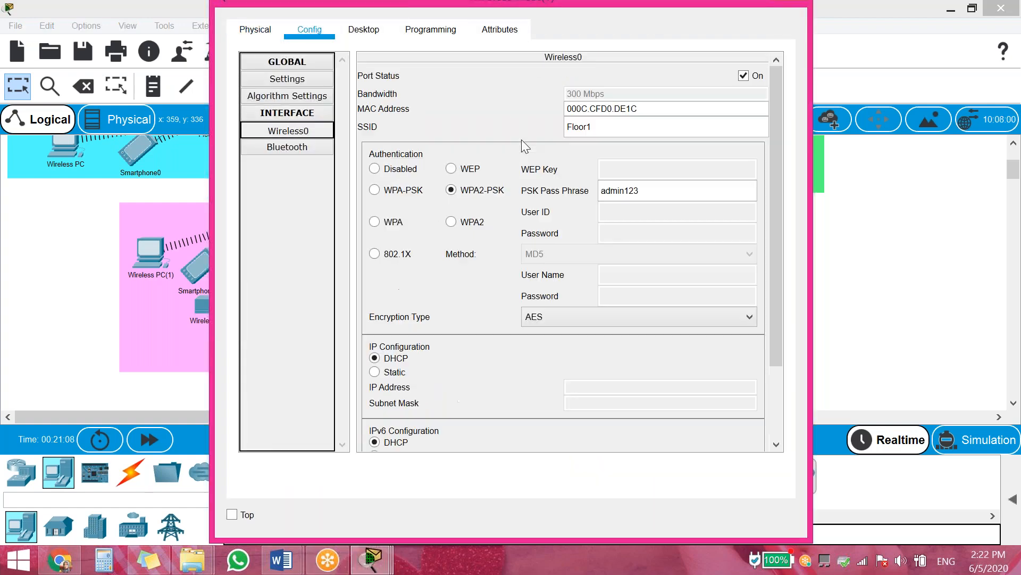
click(612, 127)
text(2)
click(386, 372)
click(389, 358)
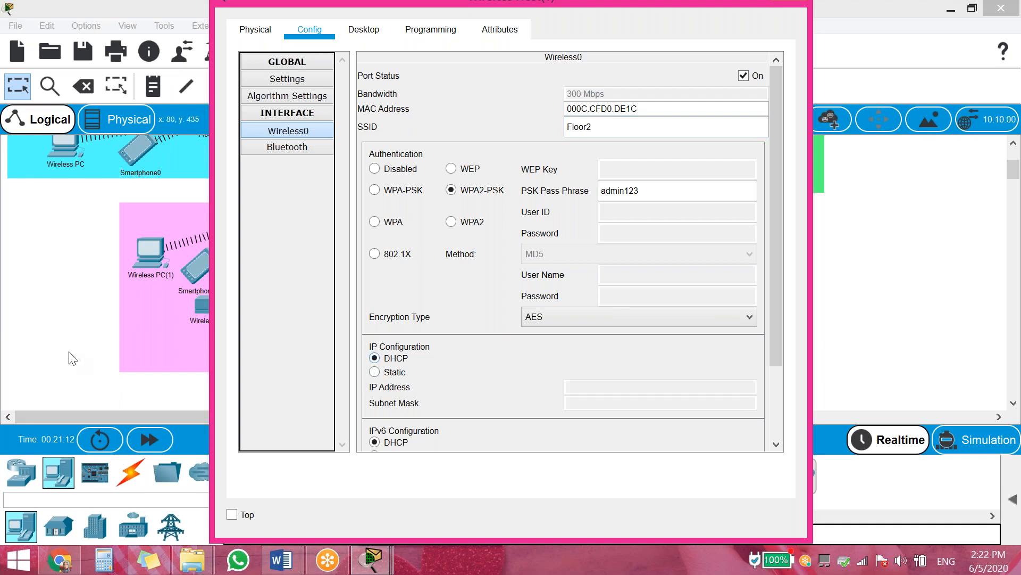
click(59, 320)
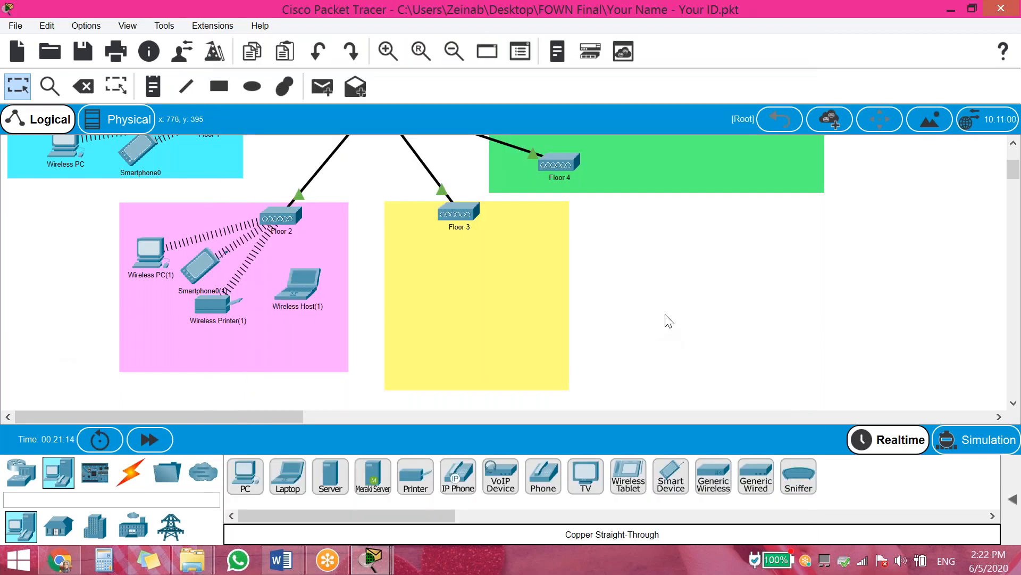
Lower the Floor 3 router and raise Wireless PC(1) slightly within Floor 2
drag(459, 213, 462, 232)
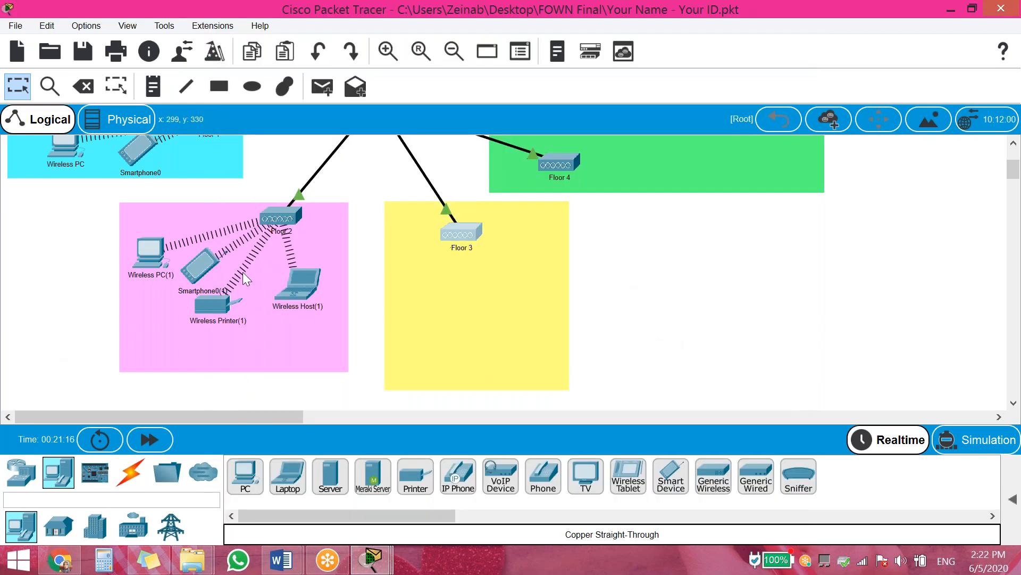
click(153, 257)
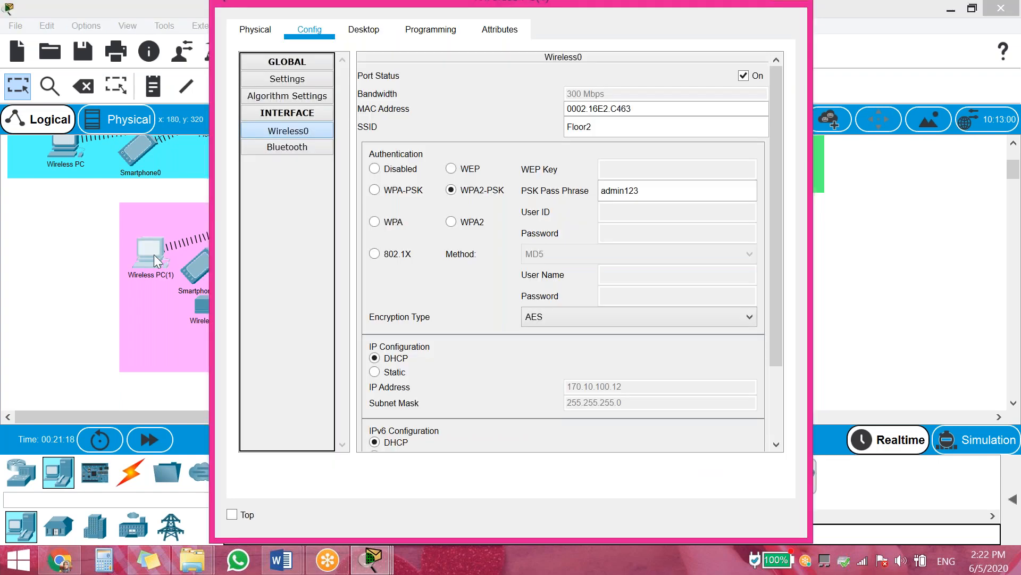
click(122, 269)
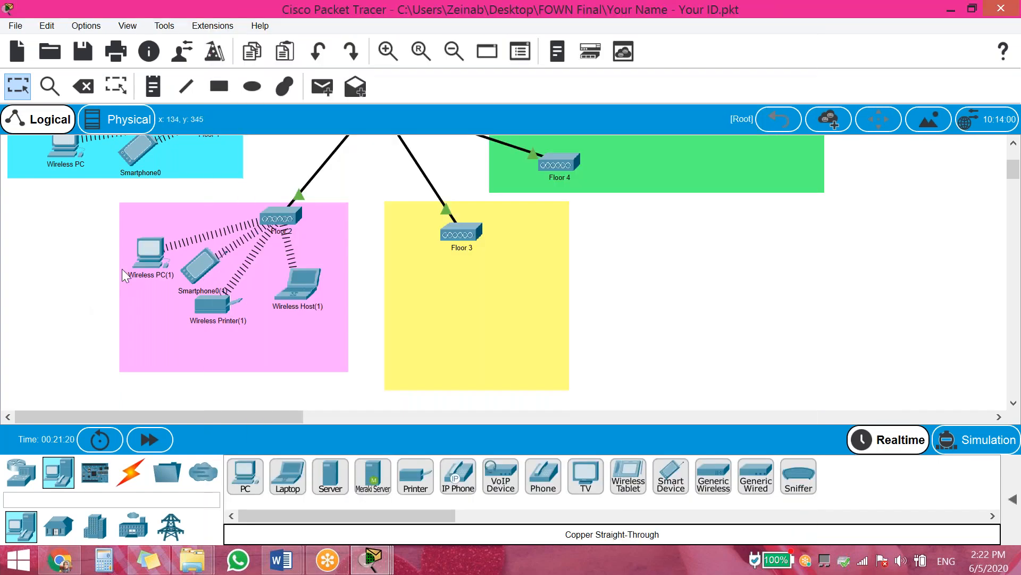
drag(154, 265, 151, 245)
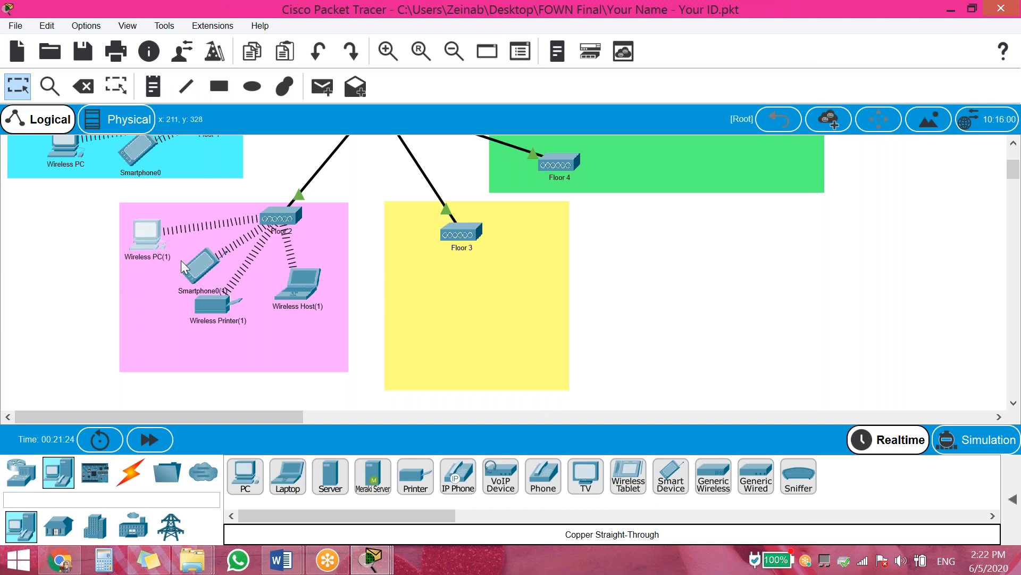
Drop copies of the smartphone, PC, printer and laptop into the yellow Floor 3 area
drag(201, 266, 526, 263)
drag(151, 239, 442, 284)
drag(211, 306, 512, 323)
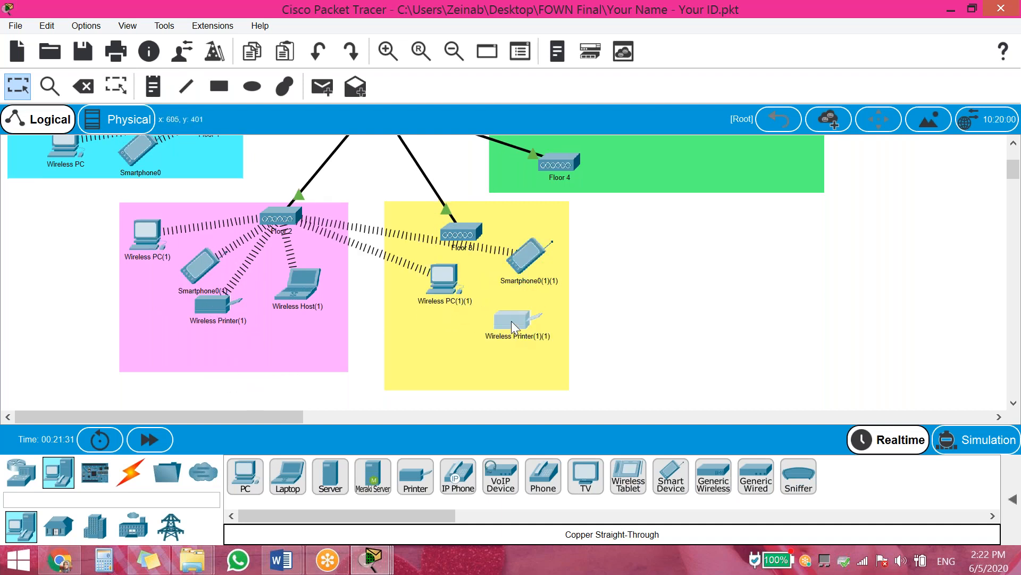
drag(302, 288, 428, 327)
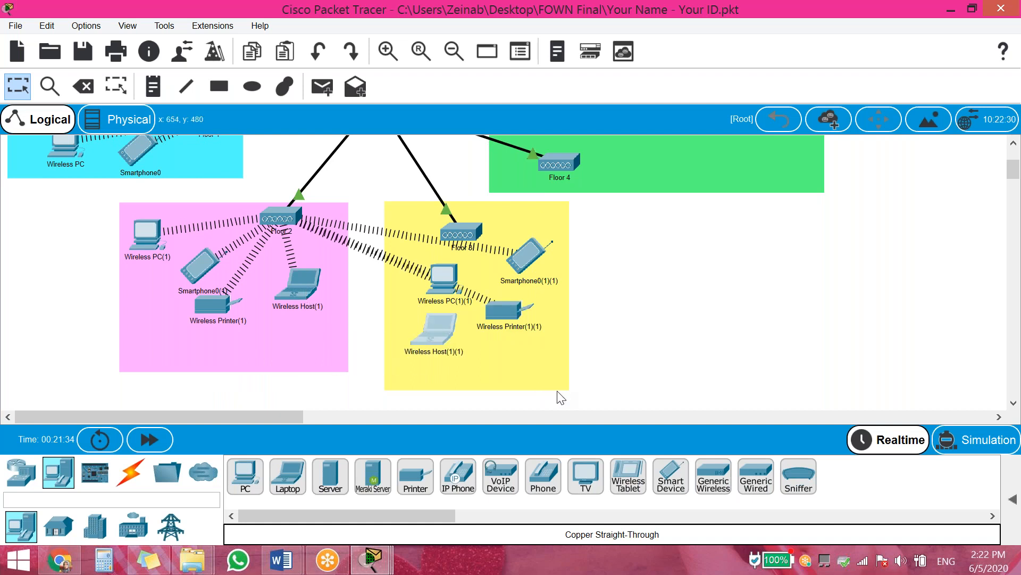
Change Wireless PC(1)(1)'s SSID to Floor3 and renew its DHCP address
click(441, 289)
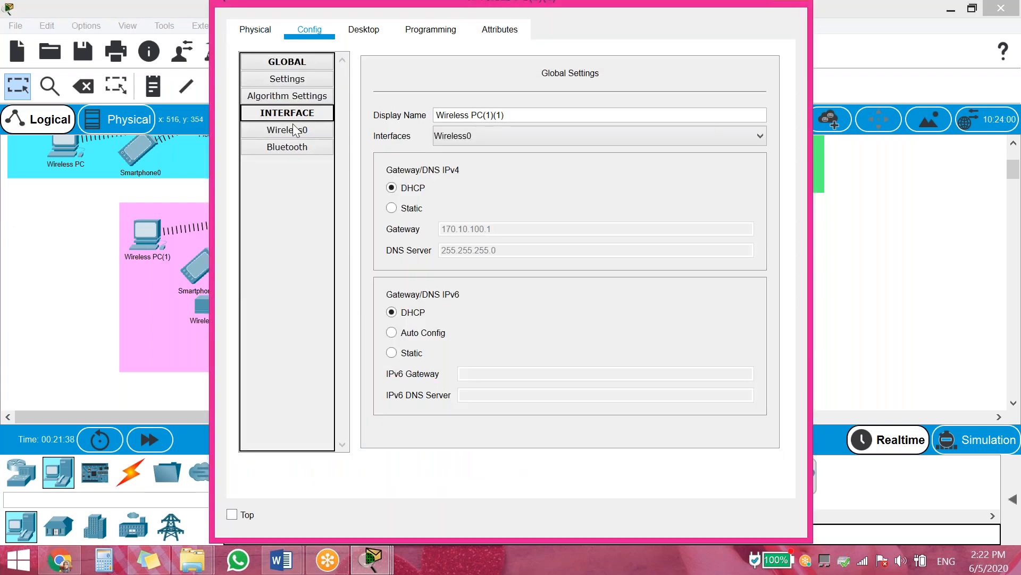
click(619, 127)
text(3)
click(393, 372)
click(390, 360)
click(923, 252)
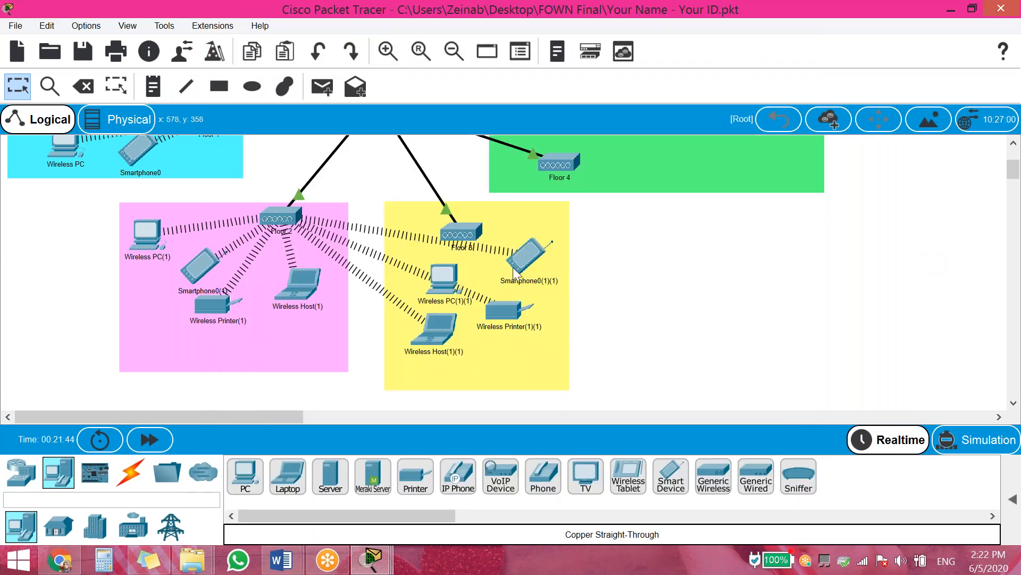
Renew Smartphone0(1)(1)'s DHCP address on its wireless interface
click(542, 256)
click(288, 129)
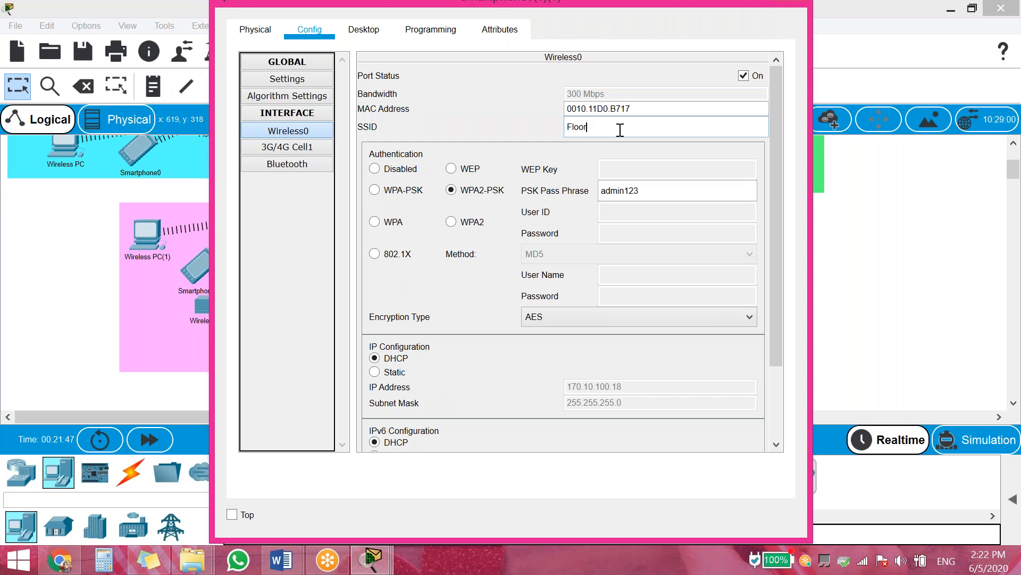
click(394, 374)
click(395, 360)
click(865, 241)
Point Wireless Printer(1)(1) to SSID Floor3 and renew its DHCP address
click(507, 313)
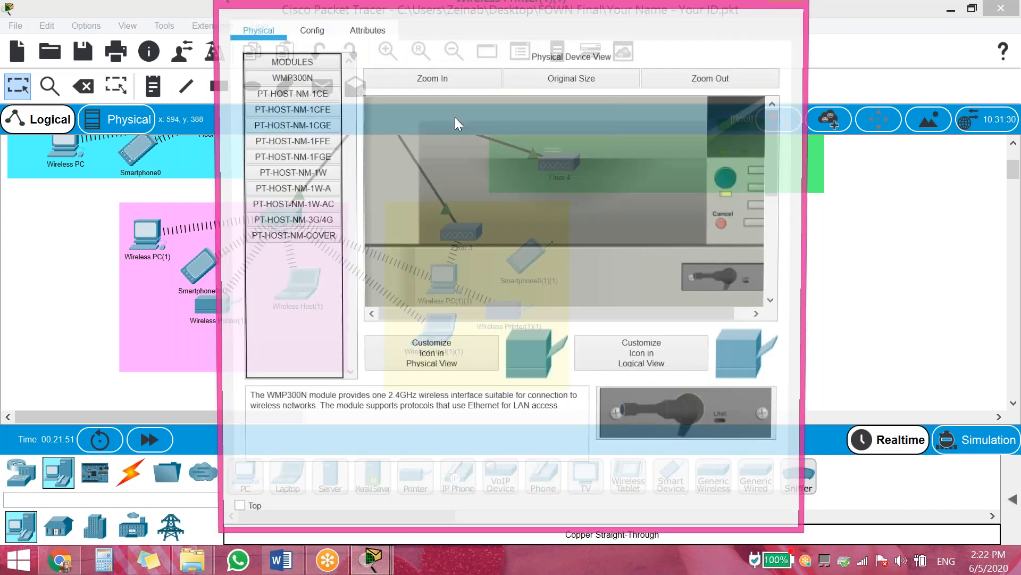
click(312, 31)
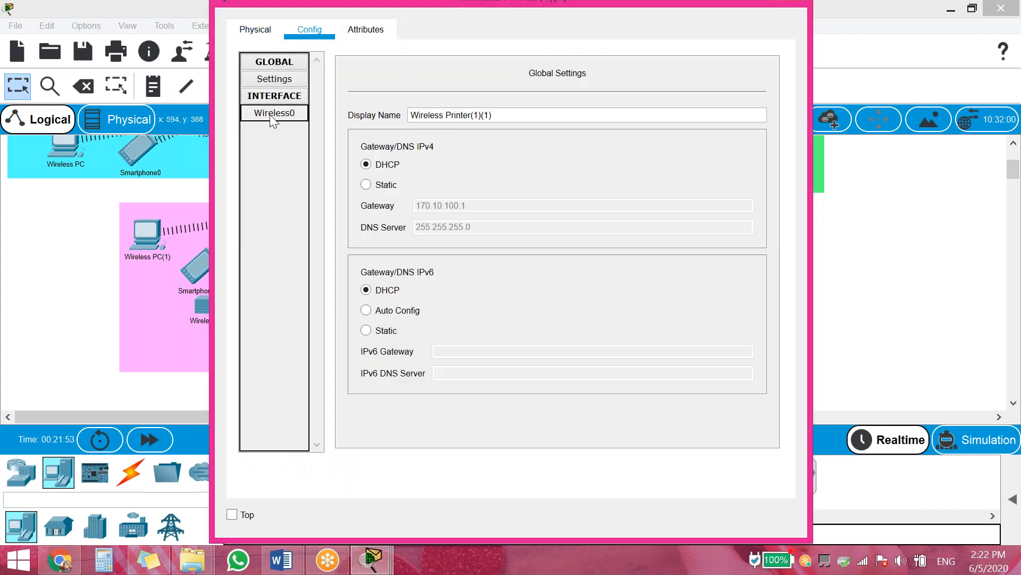
click(275, 113)
click(611, 126)
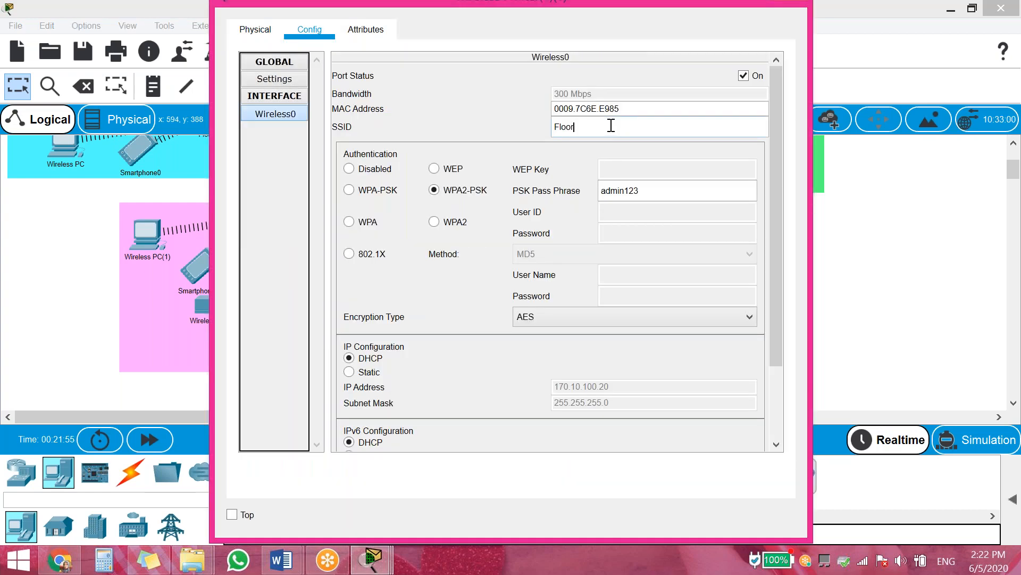
click(373, 370)
click(373, 360)
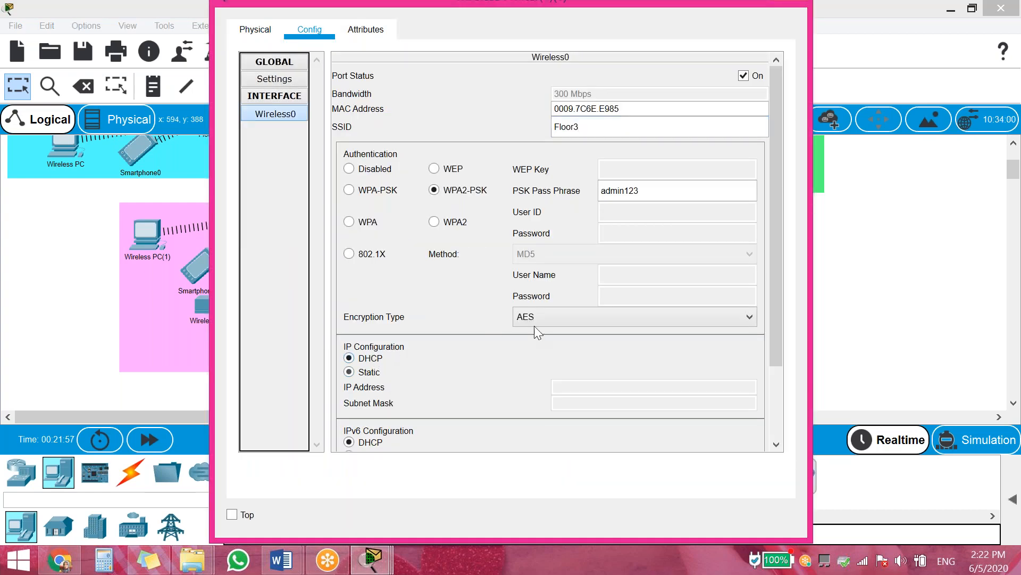
click(867, 237)
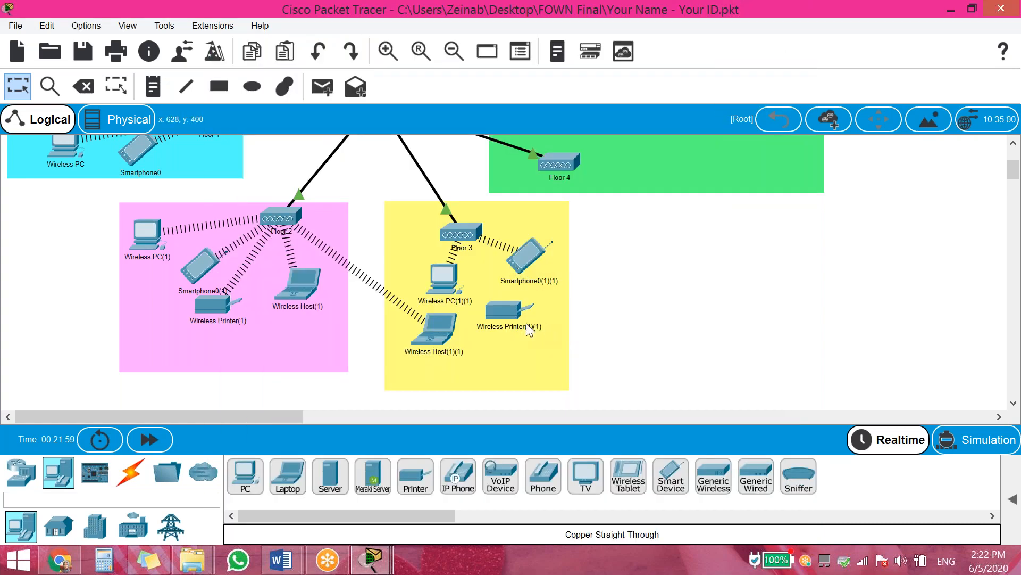
Check Wireless Host(1)(1)'s wireless interface settings for Floor3
click(445, 331)
click(310, 28)
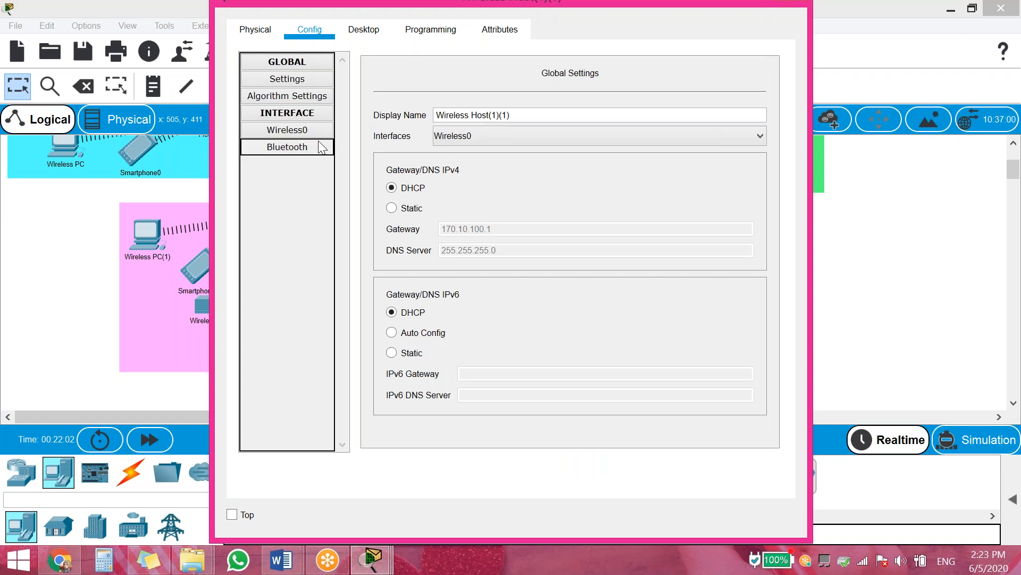
click(287, 130)
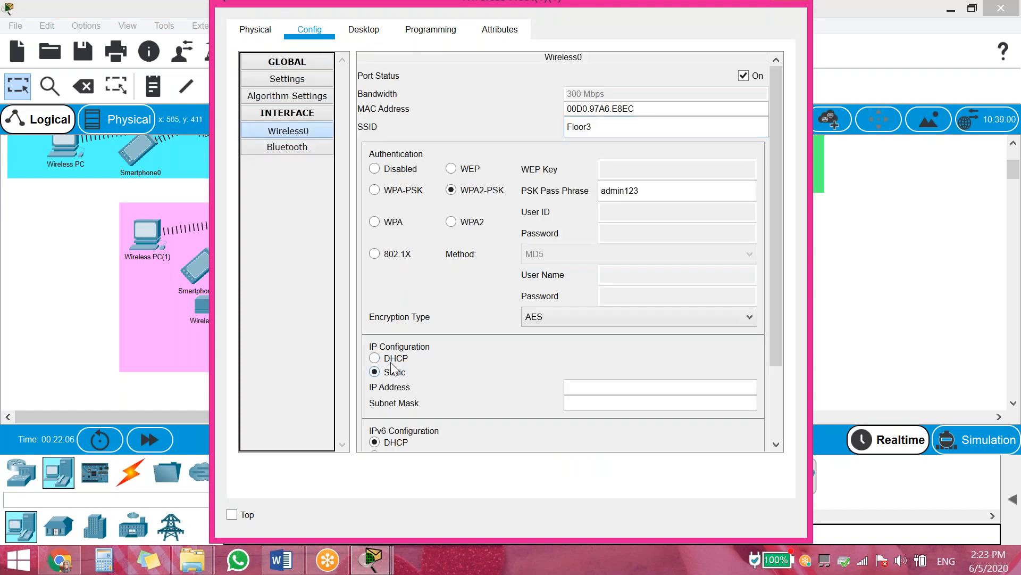
click(846, 242)
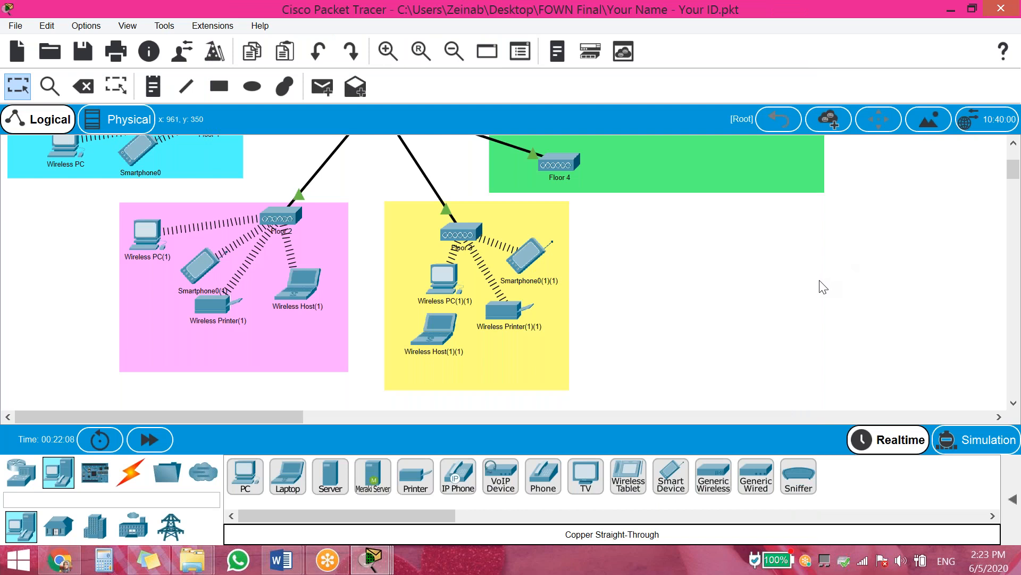
Copy the Floor 3 PC and laptop into the green Floor 4 area, deleting the extra laptop copy
scroll(688, 319, up, 1)
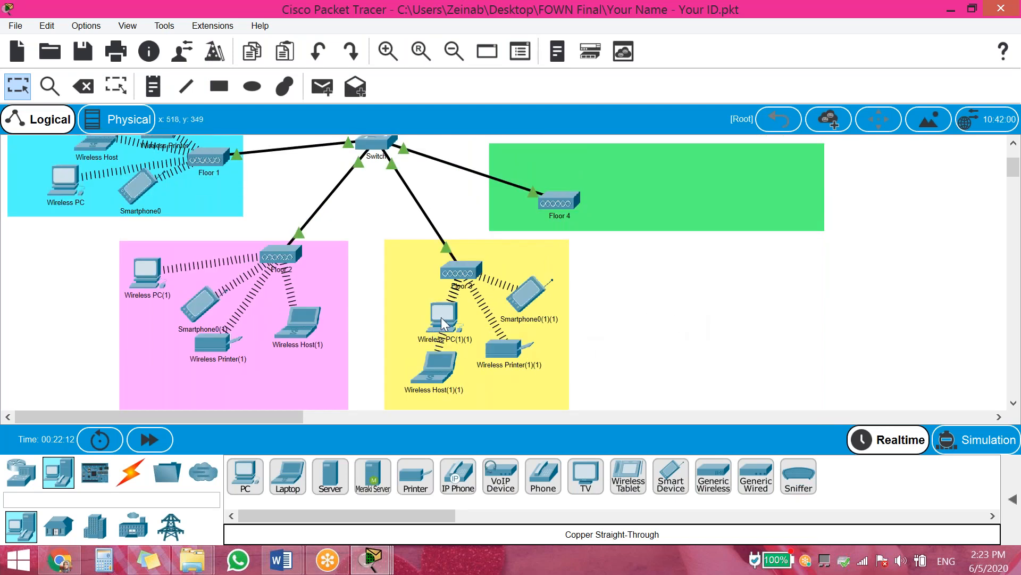
ctrl+drag(443, 318, 452, 318)
drag(537, 378, 618, 159)
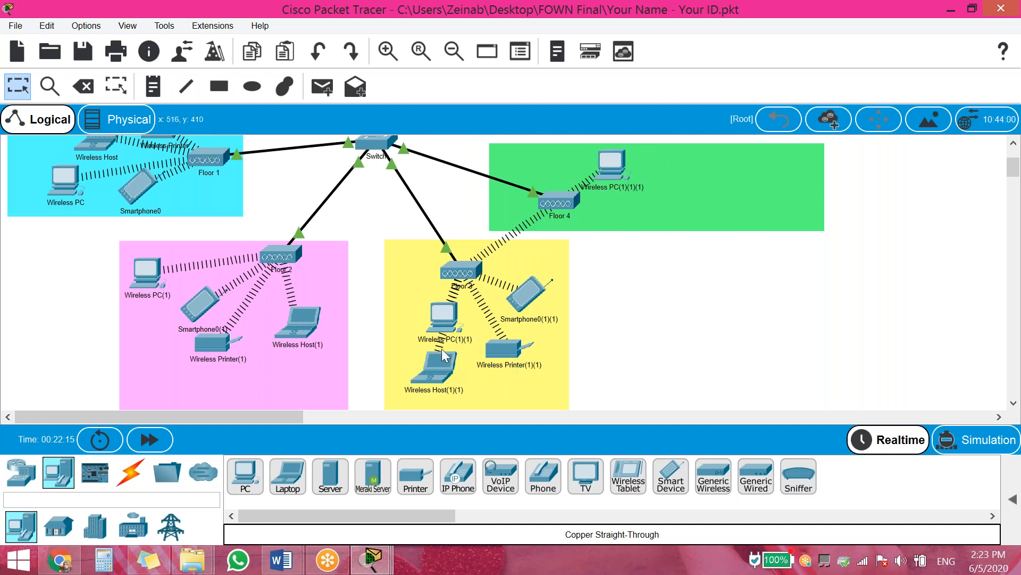
ctrl+drag(445, 373, 631, 323)
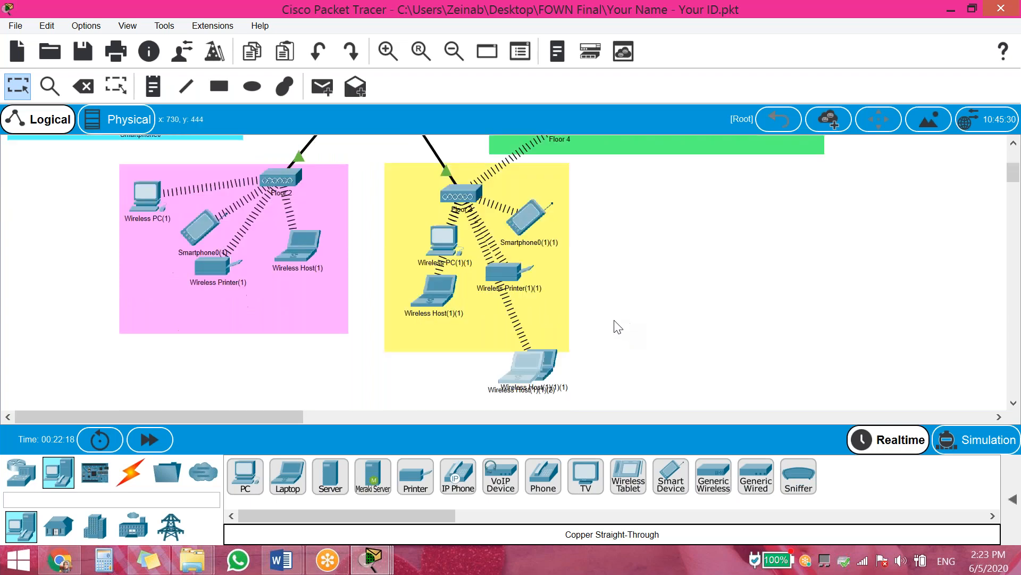
click(529, 373)
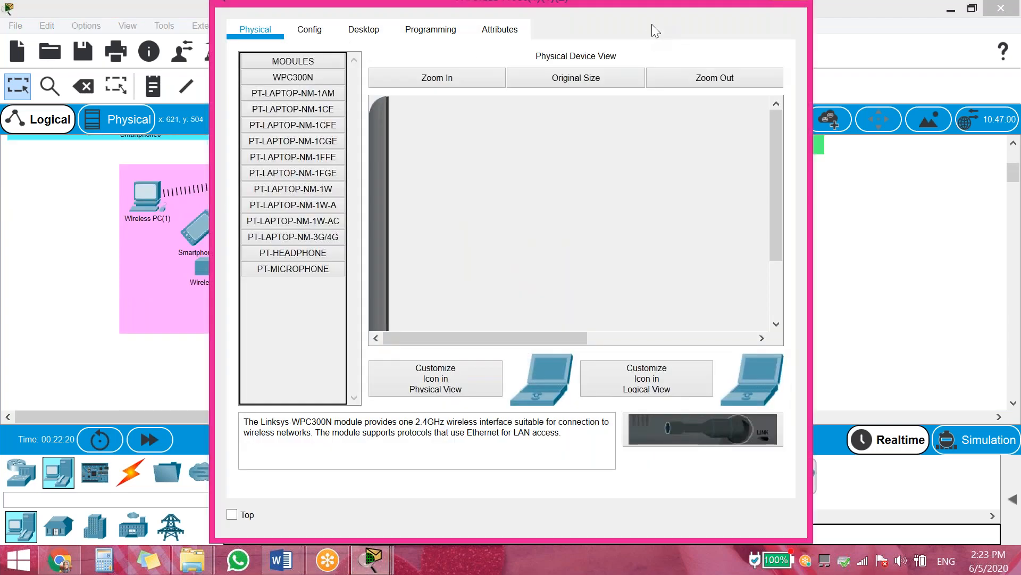
click(823, 167)
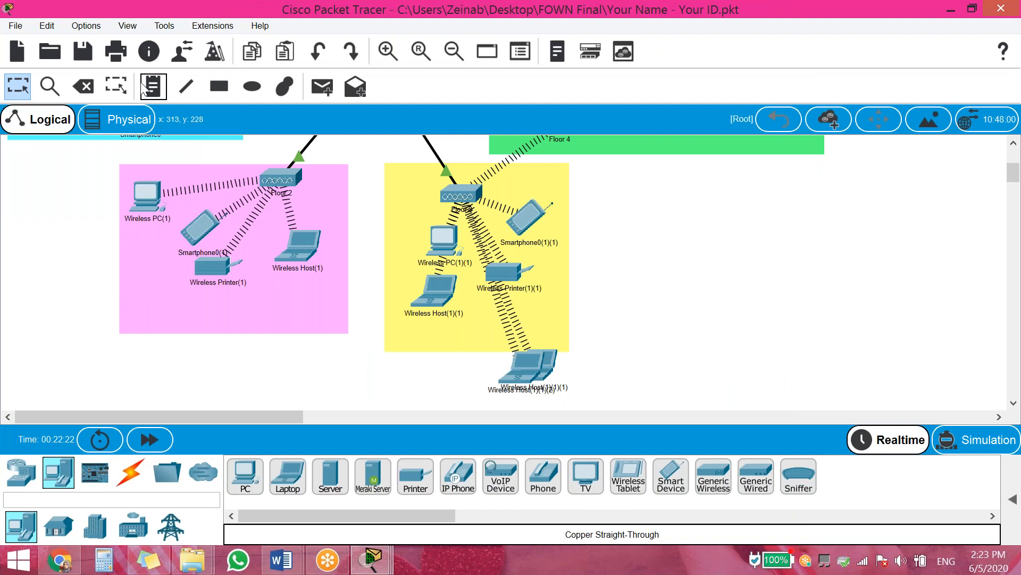
click(85, 86)
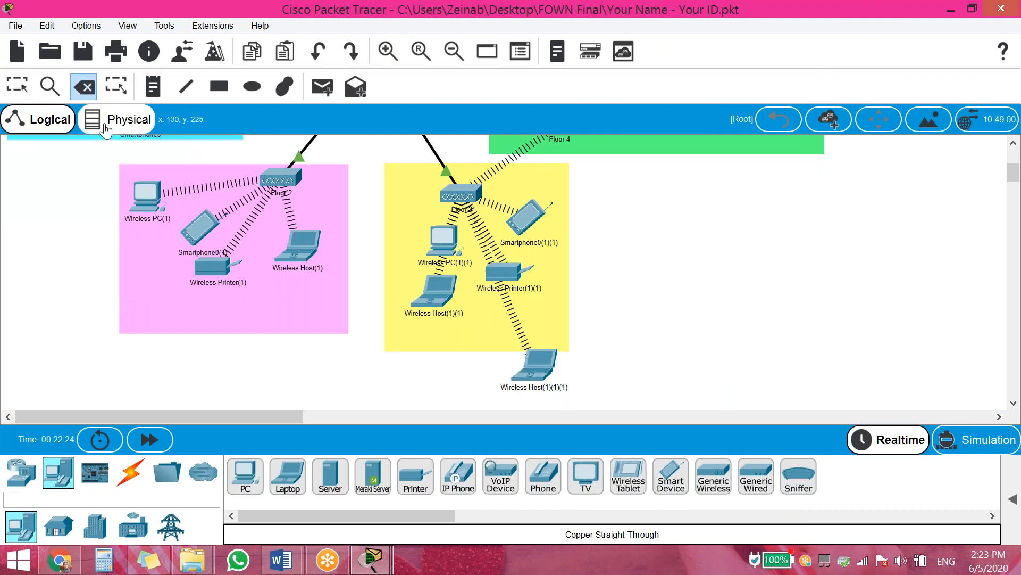
click(11, 86)
drag(548, 380, 766, 158)
Paste copies of the Floor 3 printer and smartphone into Floor 4 and nudge the laptop inside
key(ctrl+v)
scroll(645, 287, up, 3)
drag(597, 374, 652, 151)
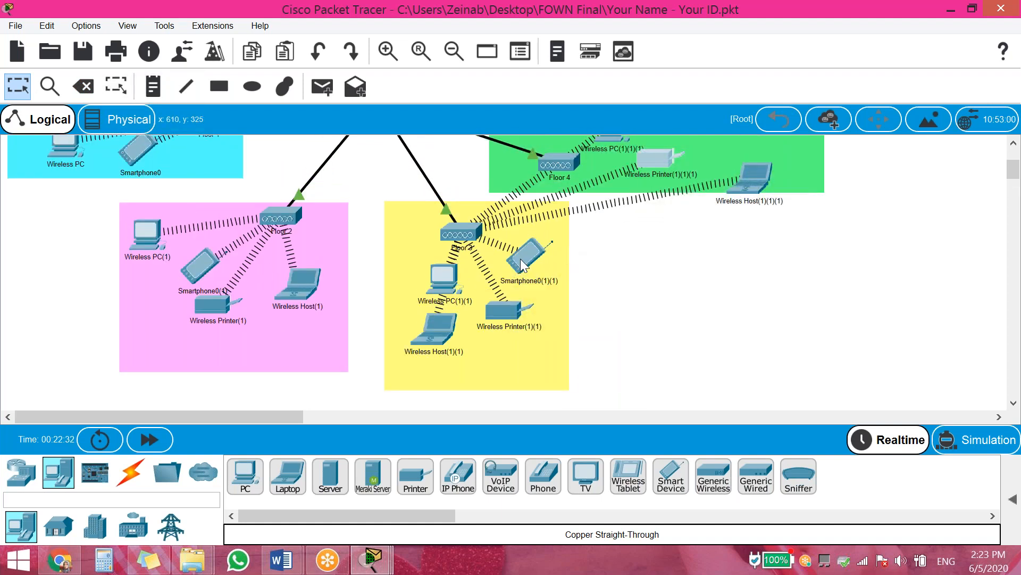
key(ctrl+v)
drag(624, 317, 736, 125)
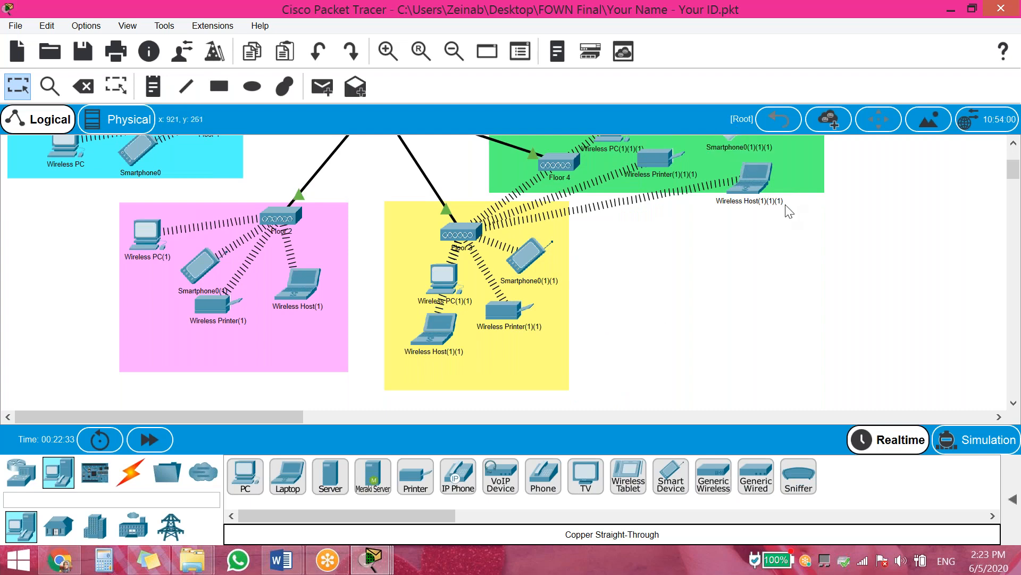
scroll(742, 245, up, 6)
mouse_move(746, 257)
mouse_down()
mouse_move(758, 238)
mouse_move(733, 245)
mouse_up()
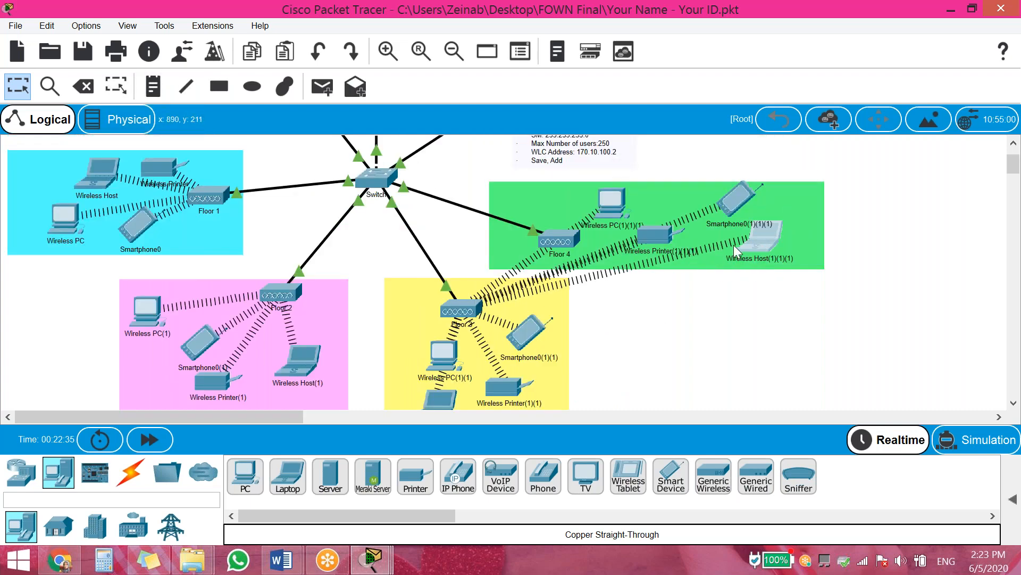
Change the Floor 4 PC's wireless SSID to Floor4 and renew its DHCP address
click(611, 203)
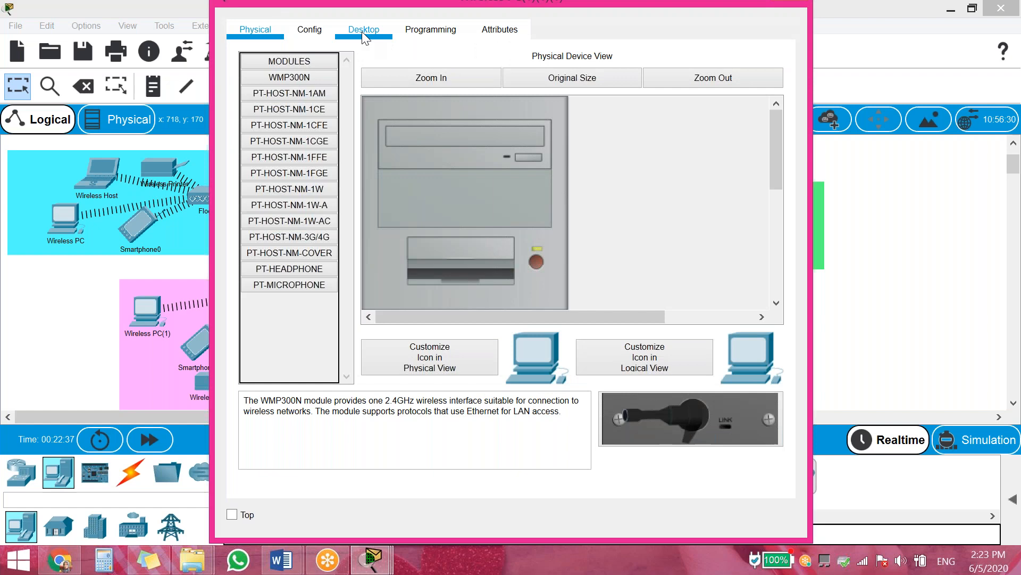
click(362, 30)
click(311, 29)
click(298, 130)
click(636, 130)
text(4)
click(396, 372)
click(394, 358)
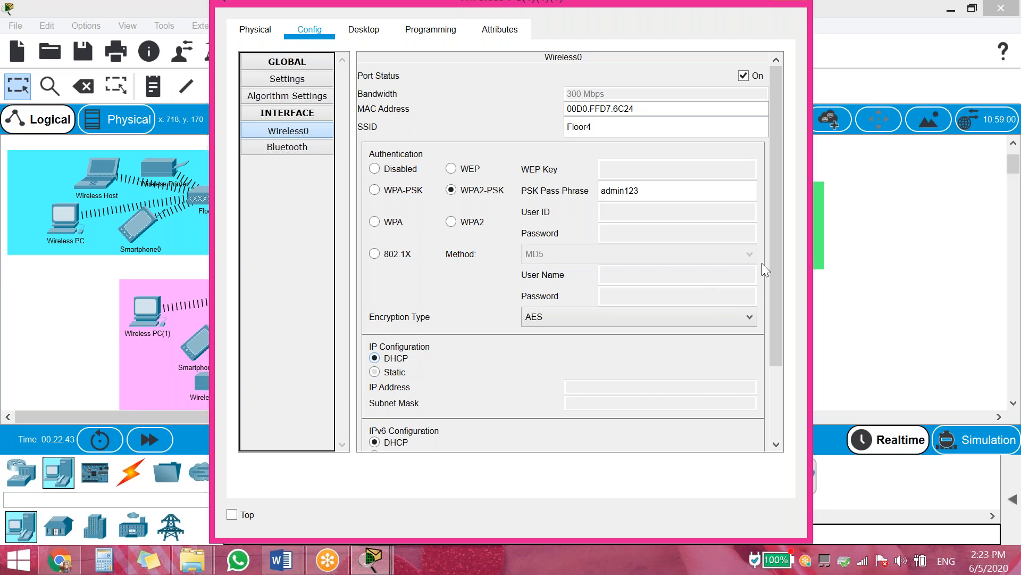
click(889, 221)
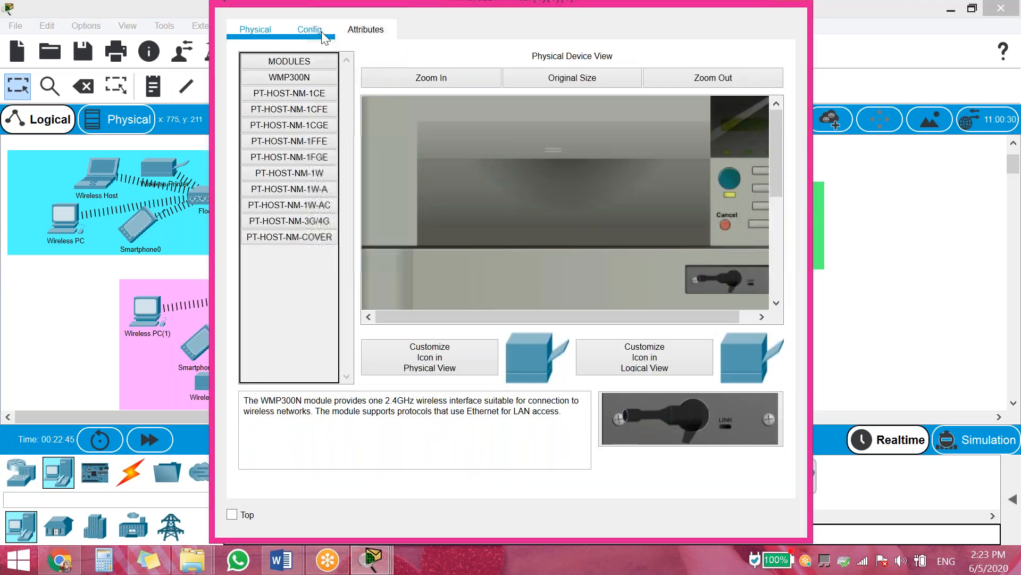
Point the Floor 4 printer's wireless interface at Floor4 and refresh its DHCP address
click(322, 31)
click(283, 116)
click(614, 125)
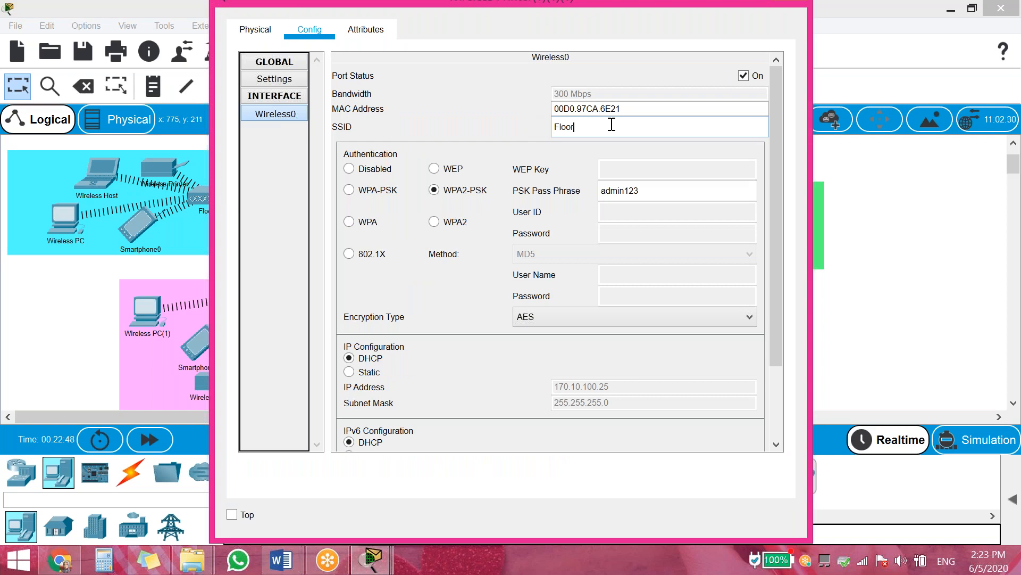
click(372, 372)
click(373, 358)
click(906, 212)
Switch the Floor 4 laptop's SSID from Floor3 to Floor4 and renew its DHCP lease
click(783, 230)
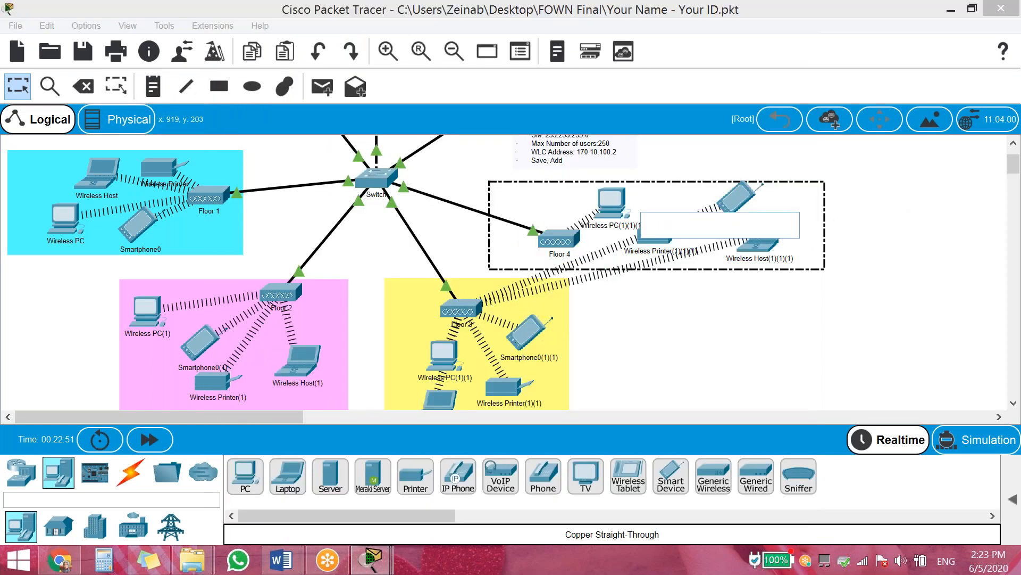
click(622, 215)
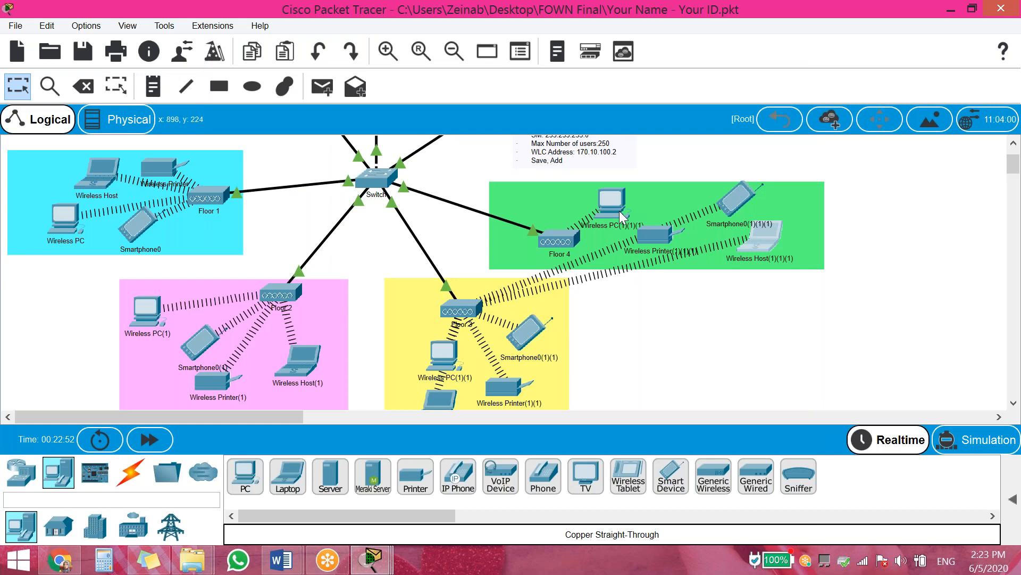
click(310, 30)
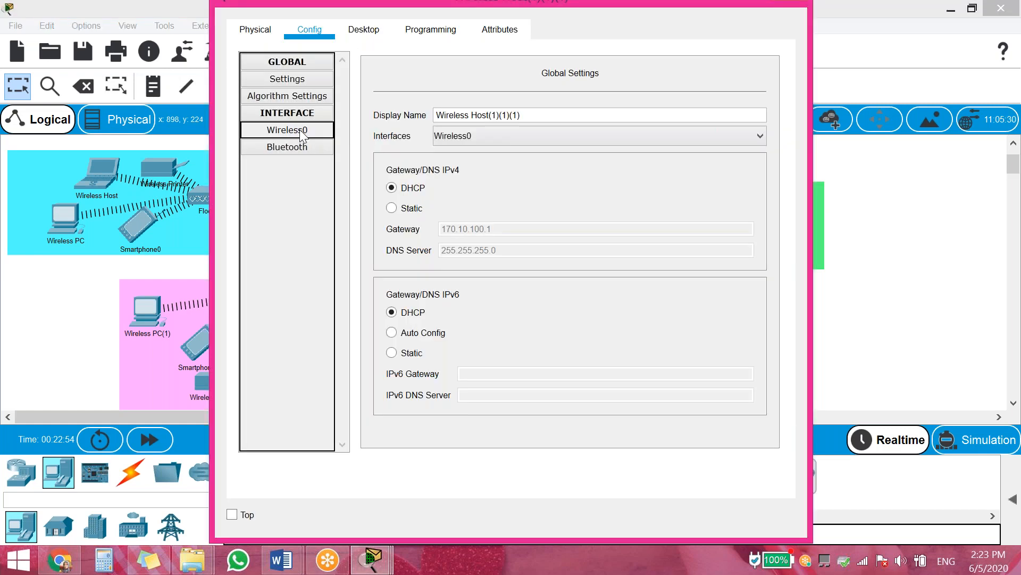
click(299, 131)
click(609, 126)
key(BackSpace)
text(4)
click(395, 372)
click(396, 358)
click(907, 228)
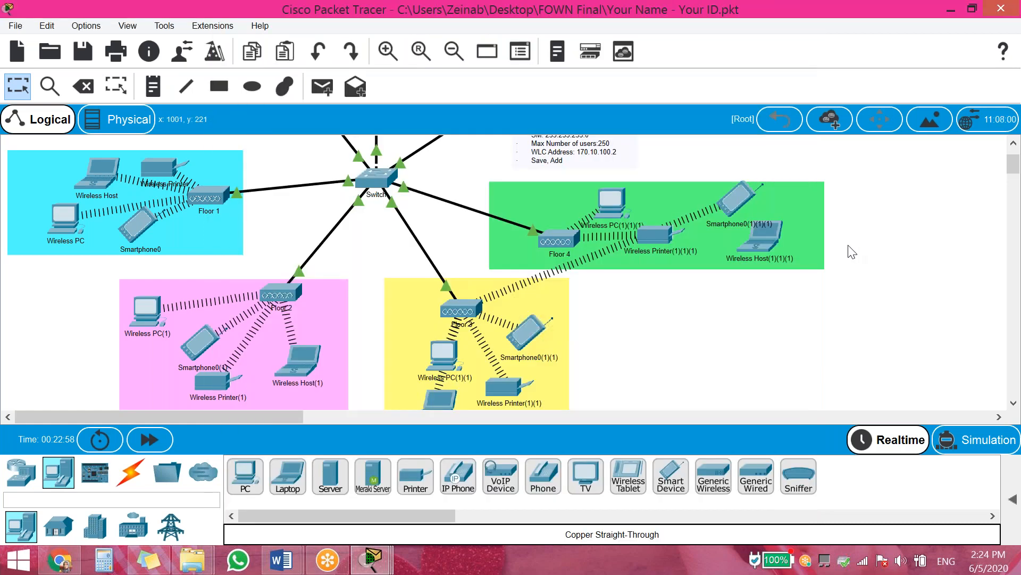
Set the Floor 4 smartphone's wireless SSID to Floor4
click(730, 207)
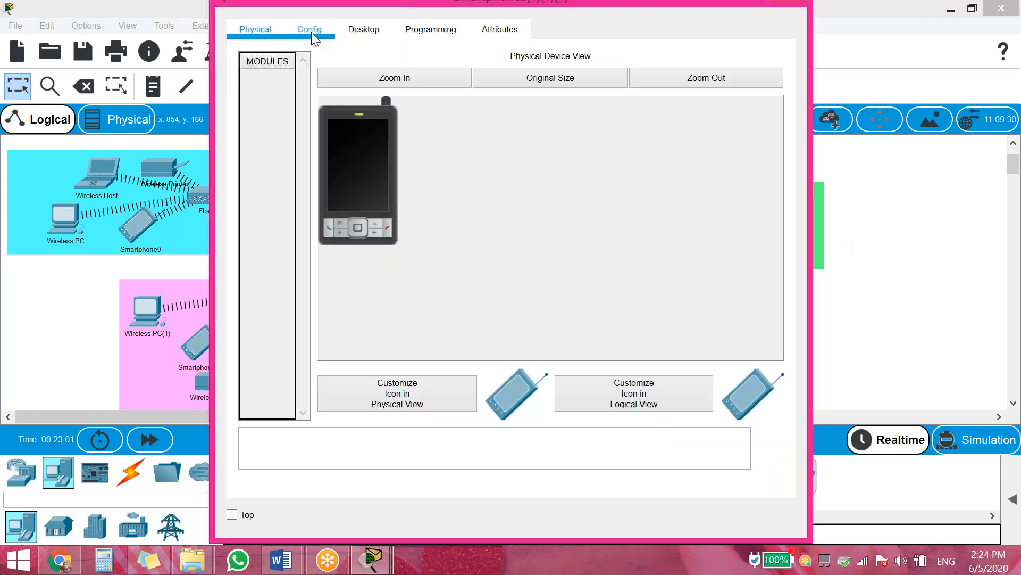
click(310, 31)
click(292, 133)
click(605, 127)
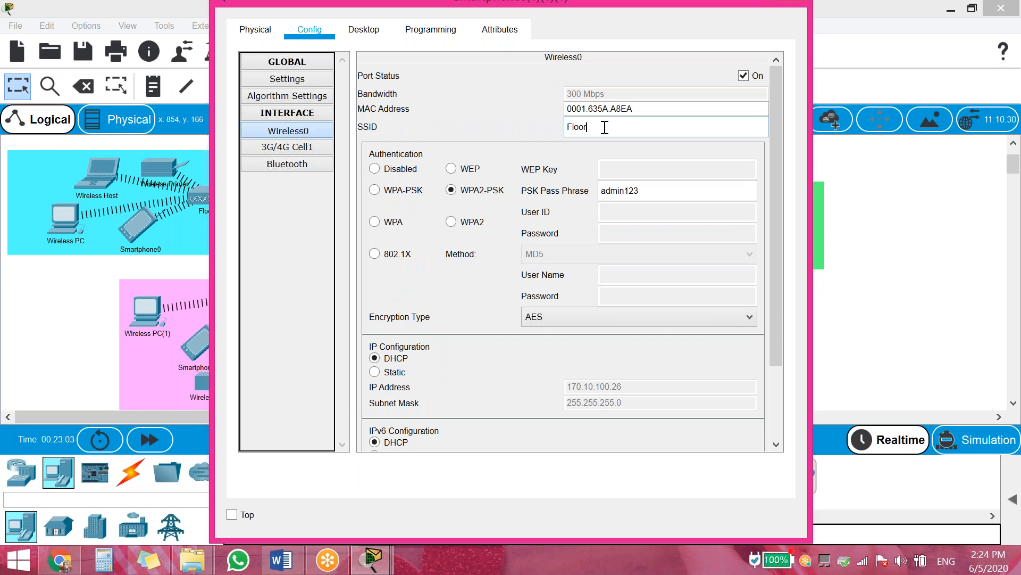
text(4)
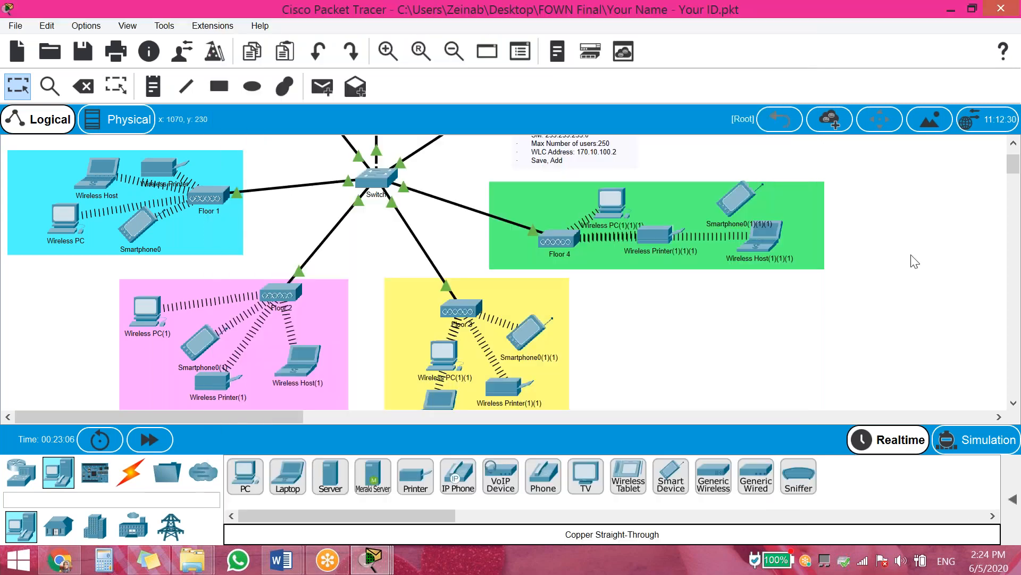
Select the Floor 4 PC, printer, smartphone and laptop and paste a duplicate set
click(455, 50)
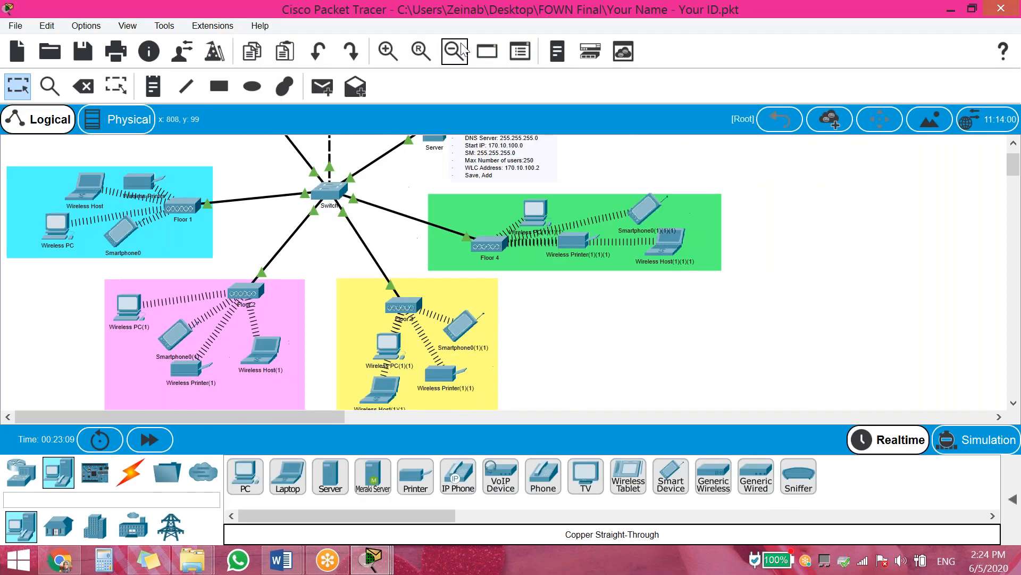
click(455, 50)
click(455, 51)
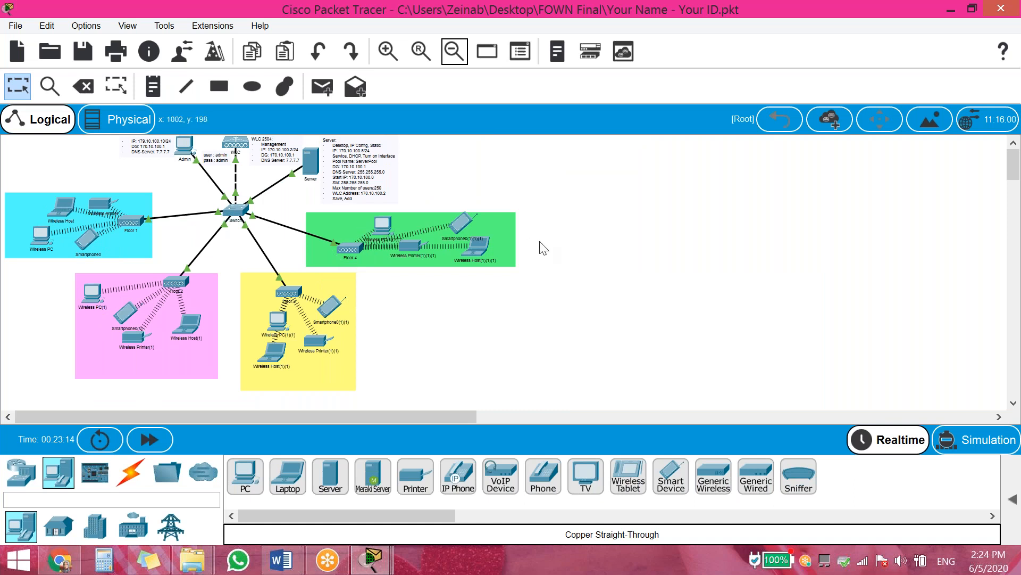
drag(562, 204, 375, 276)
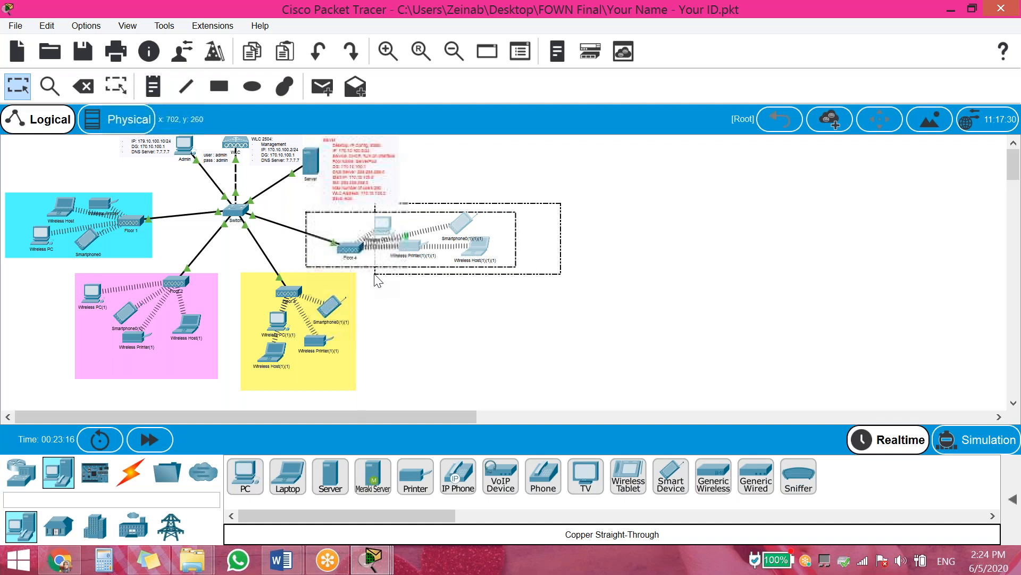
drag(375, 274, 375, 274)
click(543, 238)
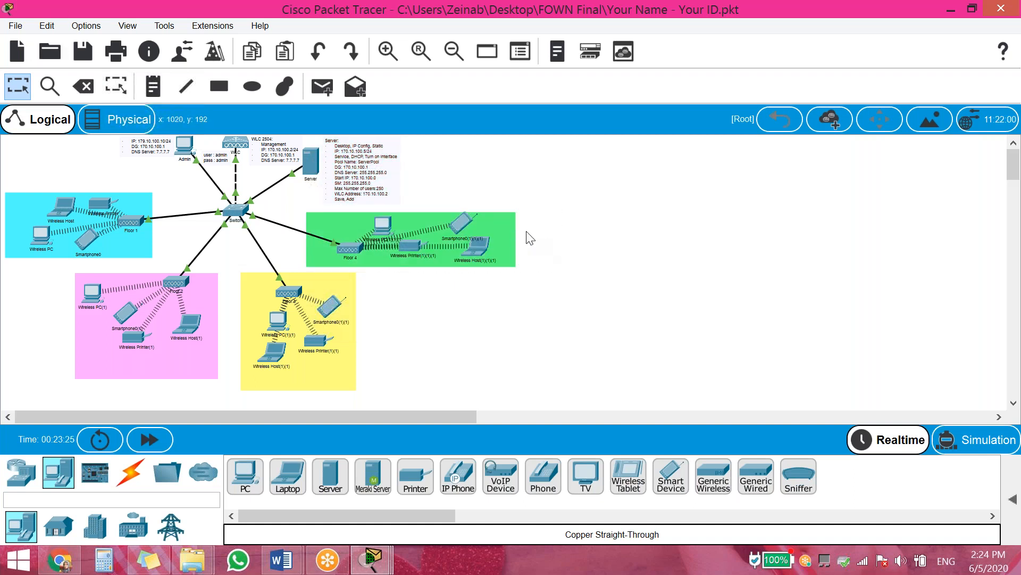
drag(527, 221, 376, 261)
click(46, 25)
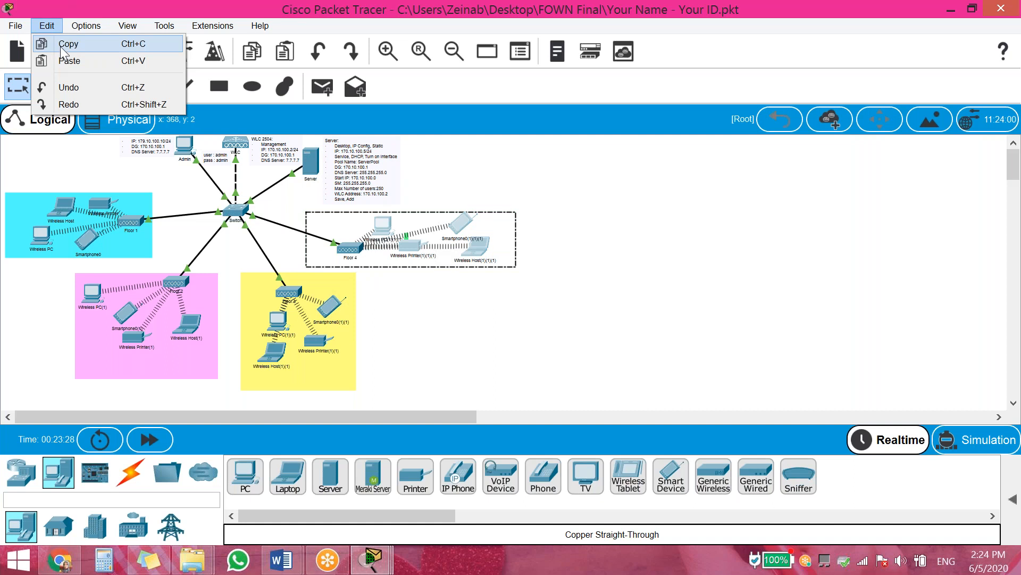
click(62, 44)
click(47, 25)
click(69, 61)
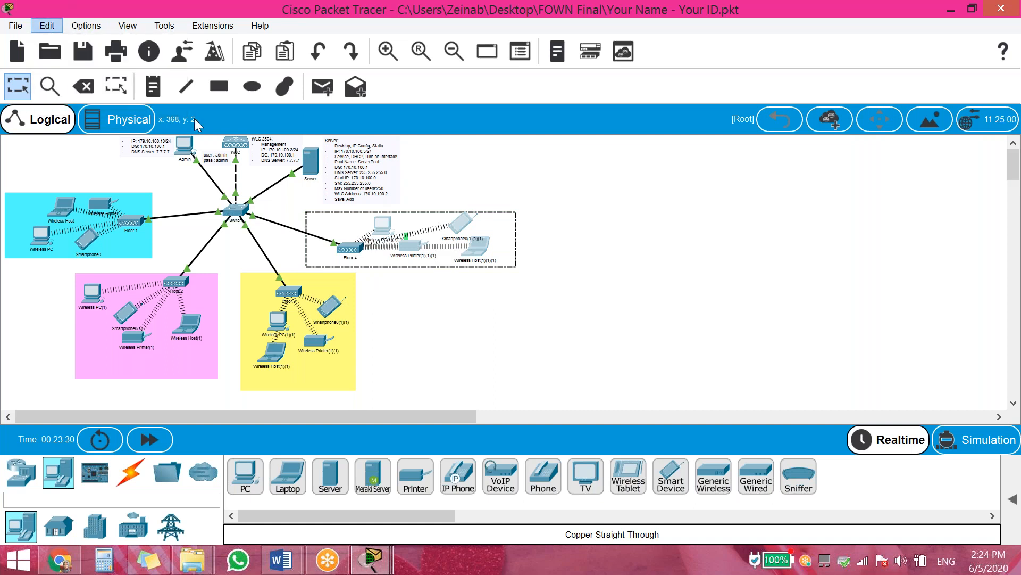
Arrange the pasted PC, printer, smartphone and laptop inside the green Floor 4 area
drag(471, 195, 344, 217)
click(539, 261)
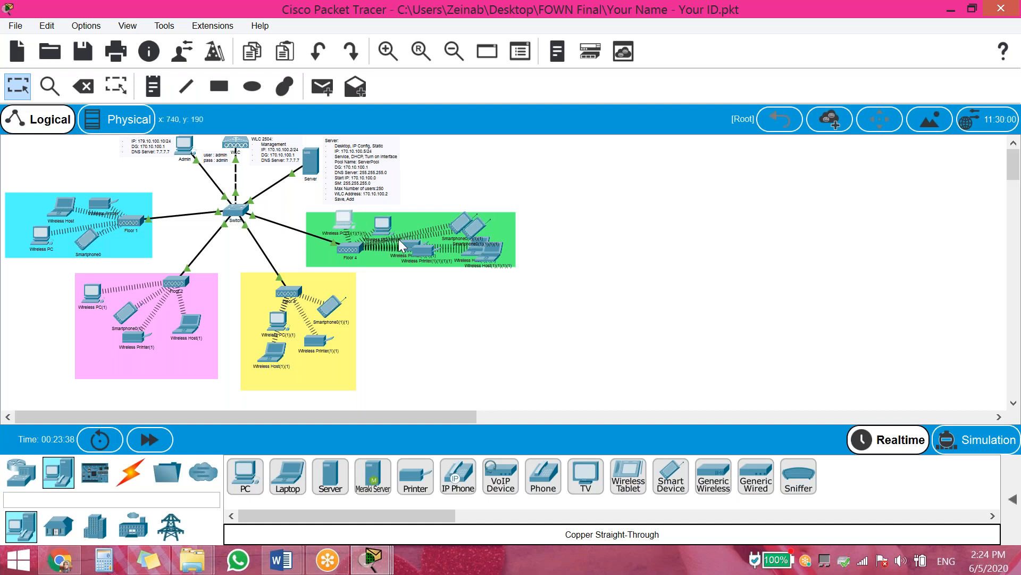
drag(410, 246, 403, 213)
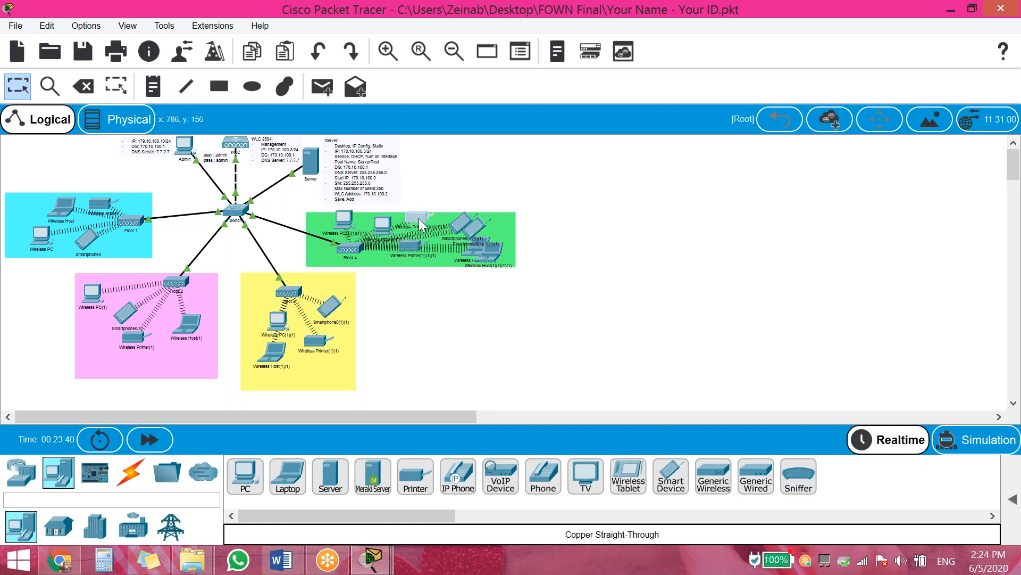
drag(475, 230, 449, 249)
click(542, 302)
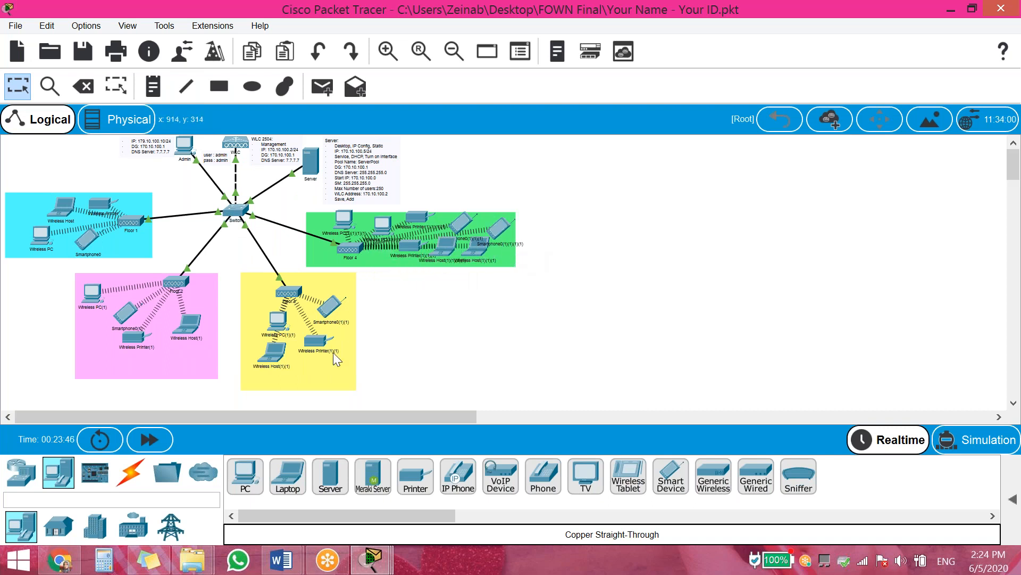
Select the yellow Floor 3 area and its devices
drag(399, 301, 252, 389)
click(411, 321)
scroll(338, 322, up, 2)
drag(329, 303, 260, 362)
scroll(450, 327, down, 2)
Duplicate the Floor 3 devices and spread the copied laptop, smartphone and PC around Floor 3
click(46, 26)
click(49, 45)
click(47, 25)
click(49, 61)
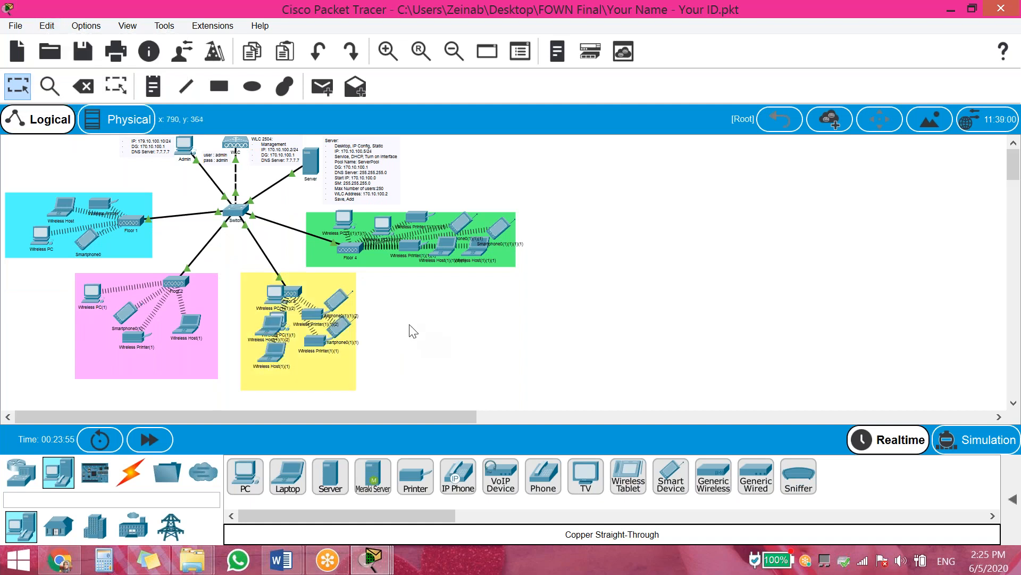
drag(276, 327, 346, 370)
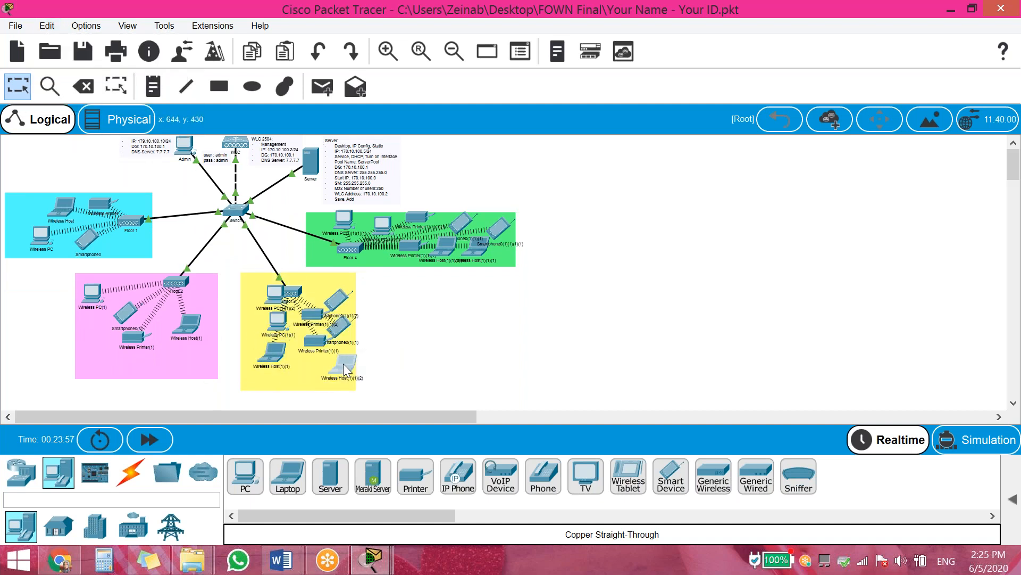
drag(337, 299, 305, 373)
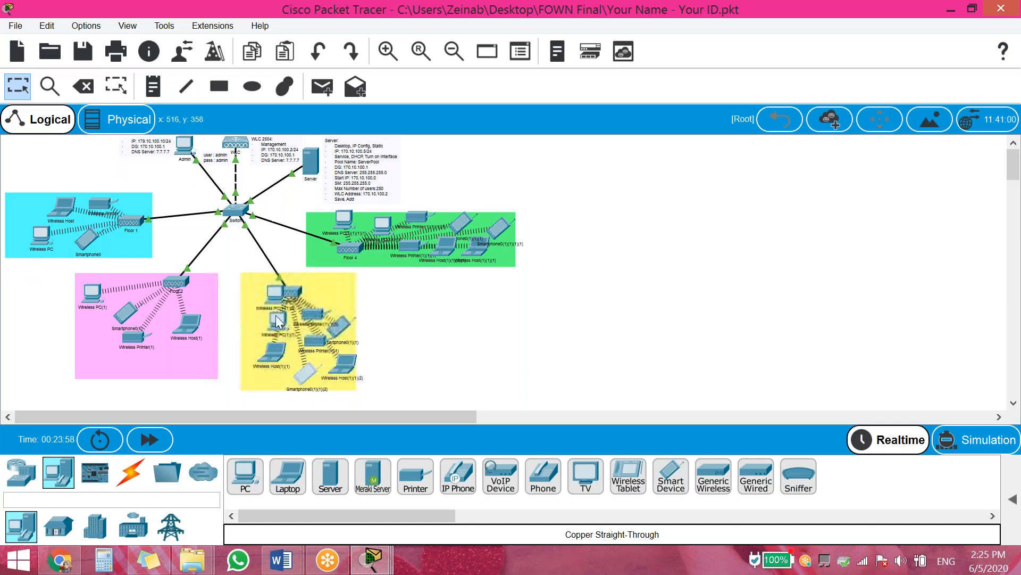
drag(276, 301, 263, 295)
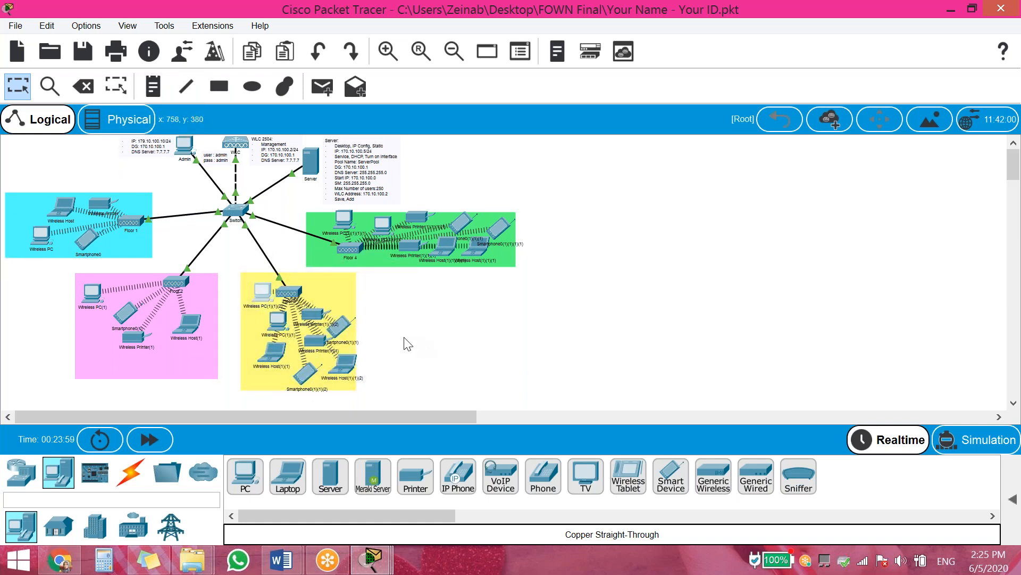
scroll(419, 337, down, 2)
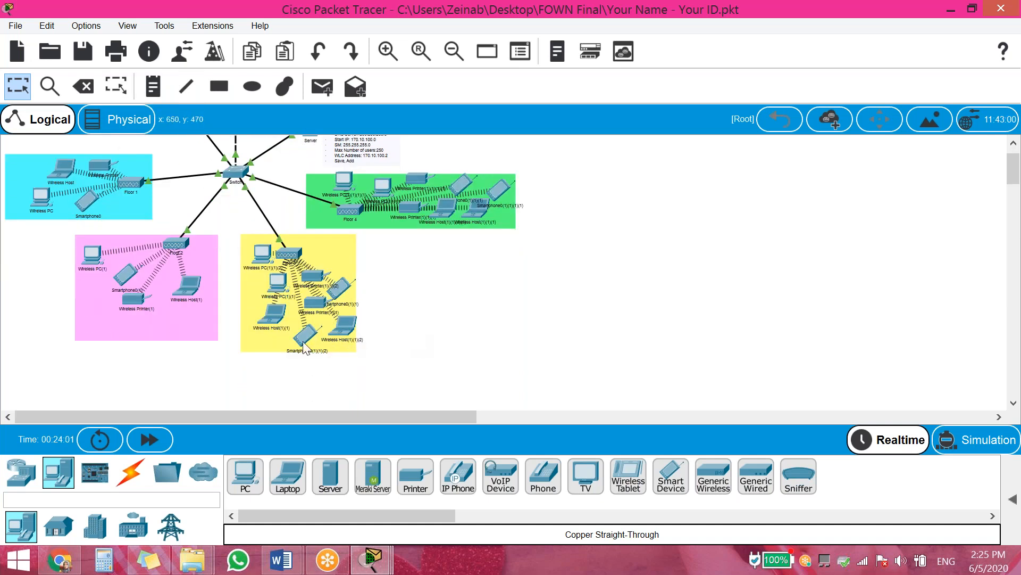
drag(310, 342, 278, 334)
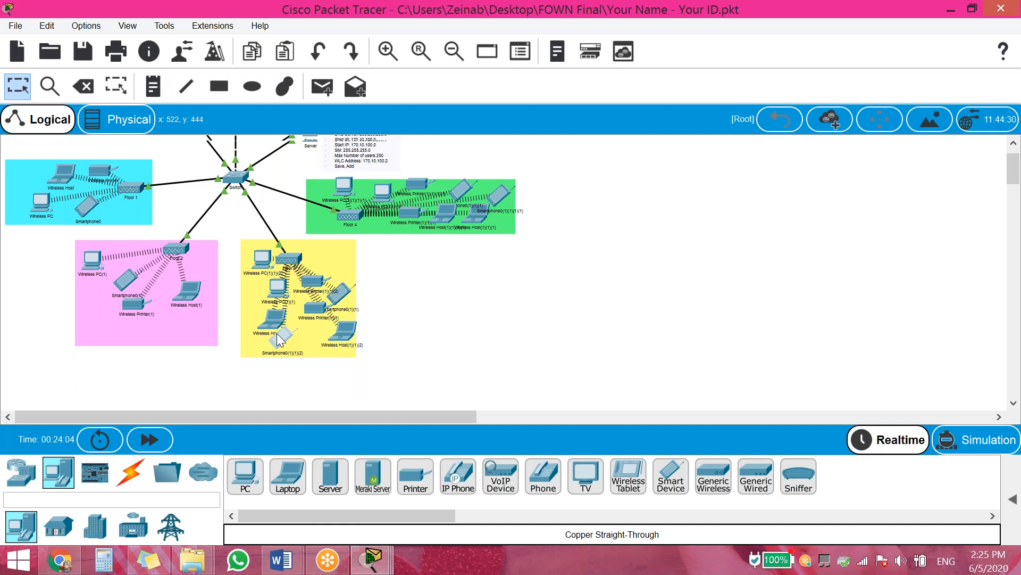
drag(278, 339, 296, 334)
Copy and paste another smartphone and place it within the Floor 3 area
shift+click(339, 293)
key(ctrl+c)
key(ctrl+v)
drag(468, 363, 339, 252)
scroll(341, 253, down, 3)
drag(449, 373, 262, 264)
scroll(549, 368, up, 3)
drag(22, 217, 147, 271)
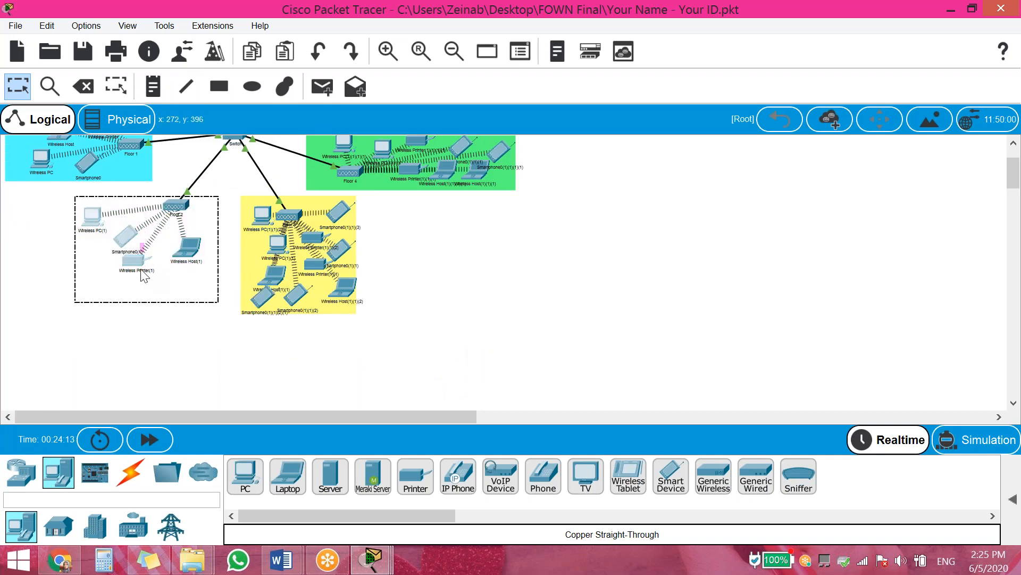
Paste copies of the Floor 2 PC, smartphone, printer and laptop into the pink Floor 2 area
click(46, 27)
click(46, 27)
key(ctrl+v)
click(39, 272)
drag(88, 188, 96, 254)
drag(124, 210, 180, 273)
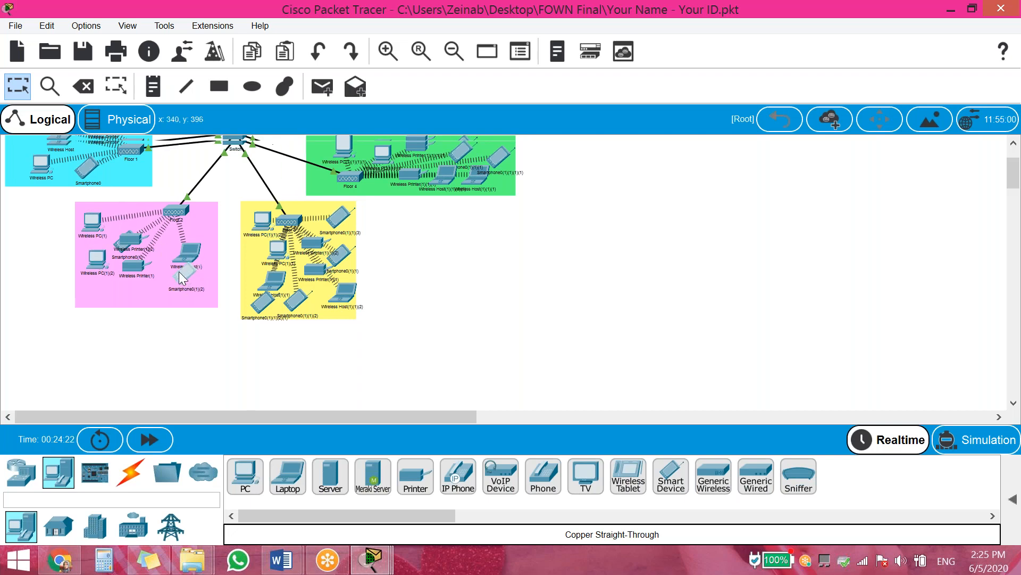
drag(121, 241, 96, 291)
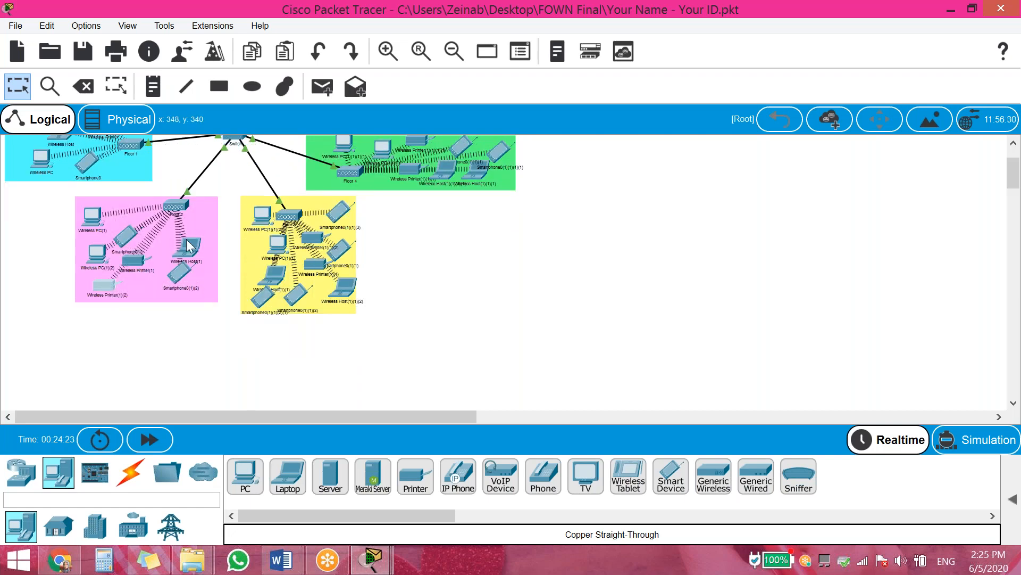
click(191, 250)
click(54, 330)
key(ctrl+v)
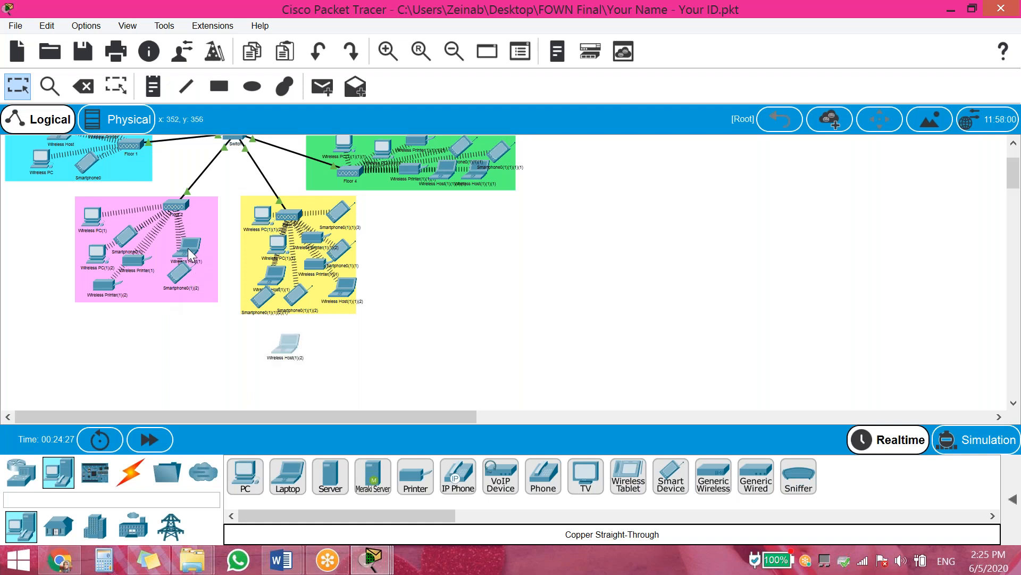
drag(283, 340, 152, 285)
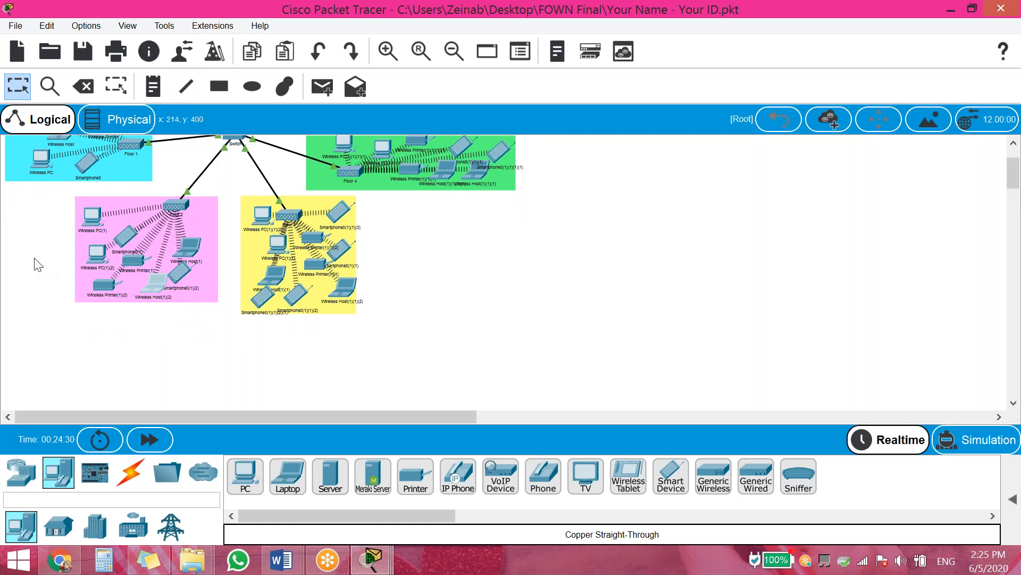
Duplicate the Floor 1 laptop, PC and smartphone inside the cyan Floor 1 area
scroll(9, 238, up, 3)
drag(66, 209, 108, 244)
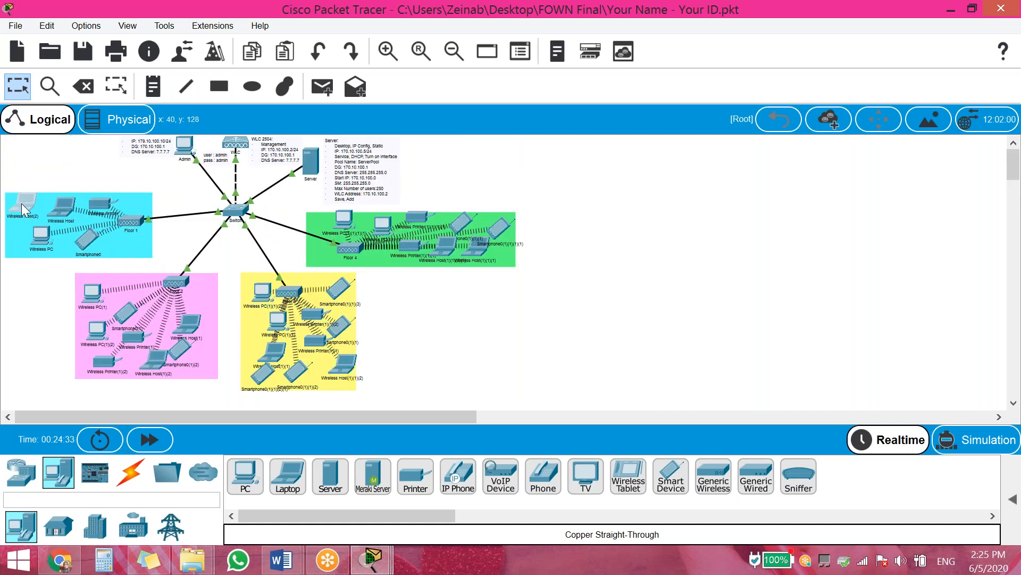
ctrl+click(43, 233)
drag(63, 283, 19, 235)
ctrl+click(88, 238)
drag(128, 286, 127, 238)
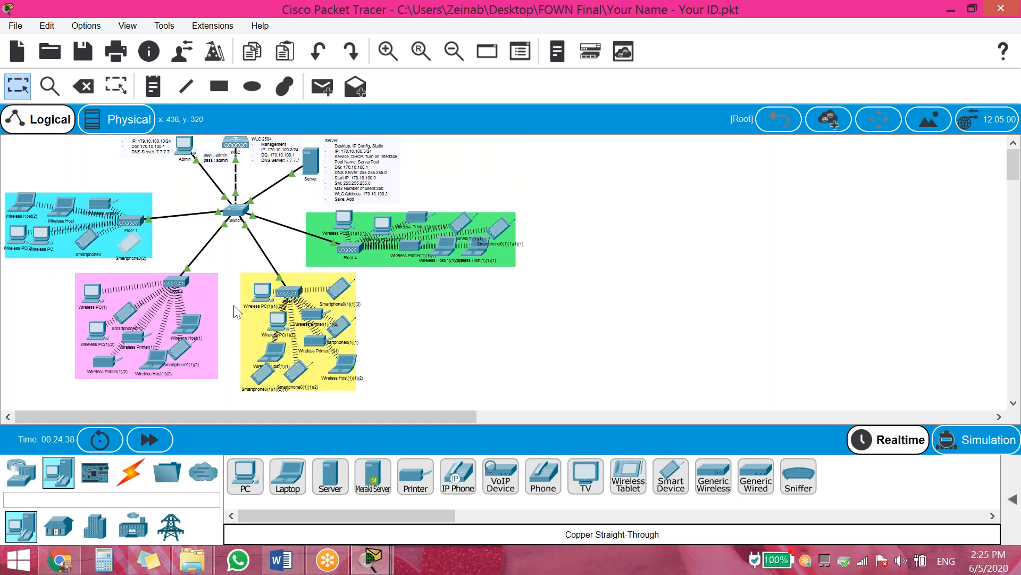